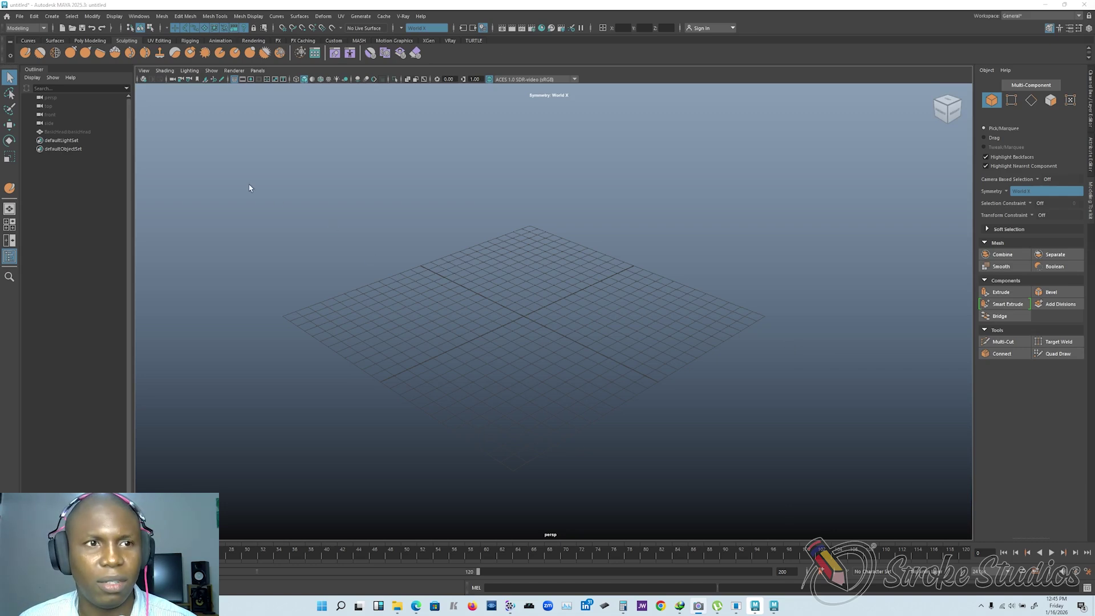
# Step: Import the BasicHead mesh from the Bipeds folder of the example Sculpting Base Meshes, and close the Content Browser
pyautogui.click(313, 53)
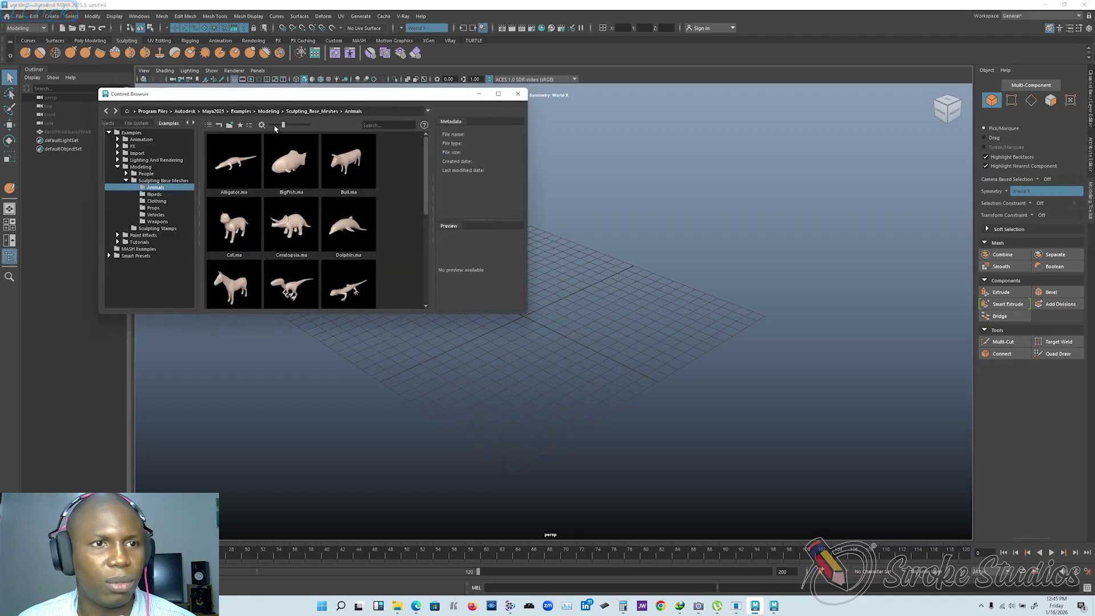
pyautogui.moveTo(200, 95); pyautogui.dragTo(244, 92)
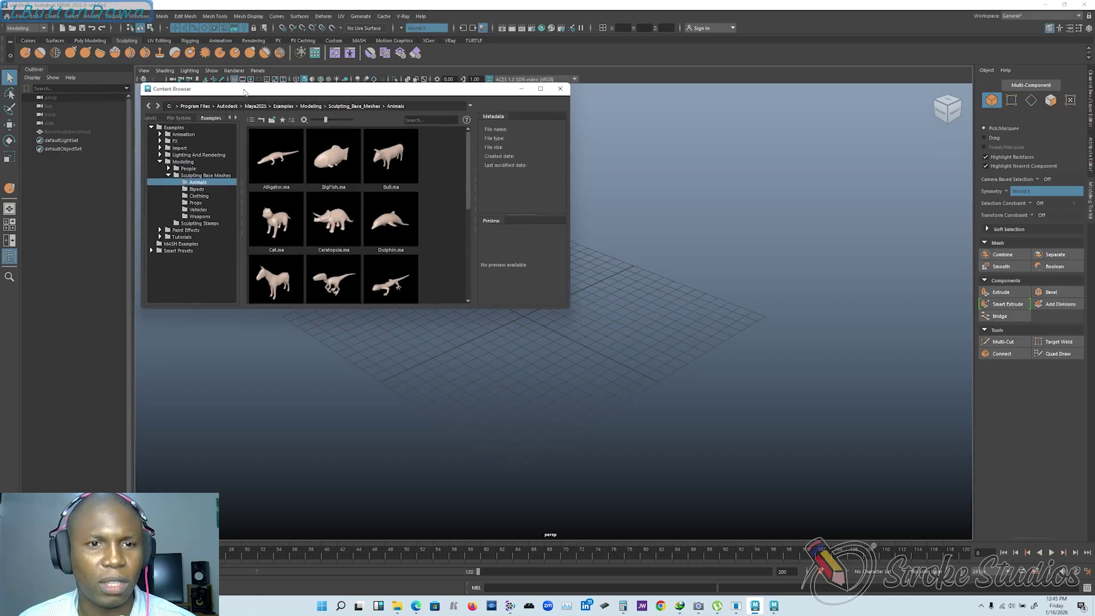
pyautogui.click(196, 188)
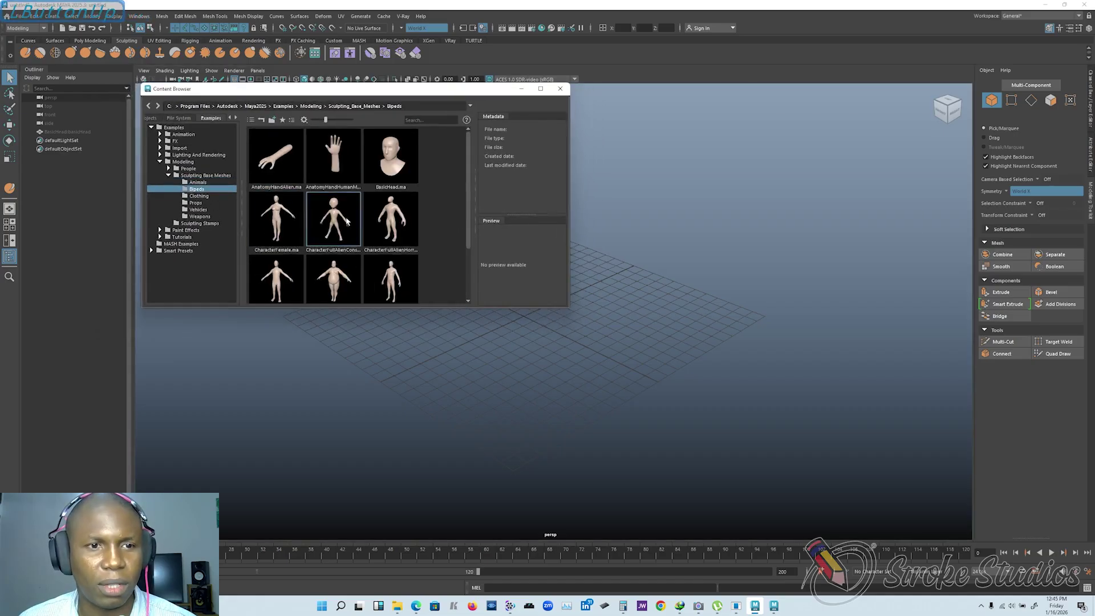
pyautogui.doubleClick(391, 159)
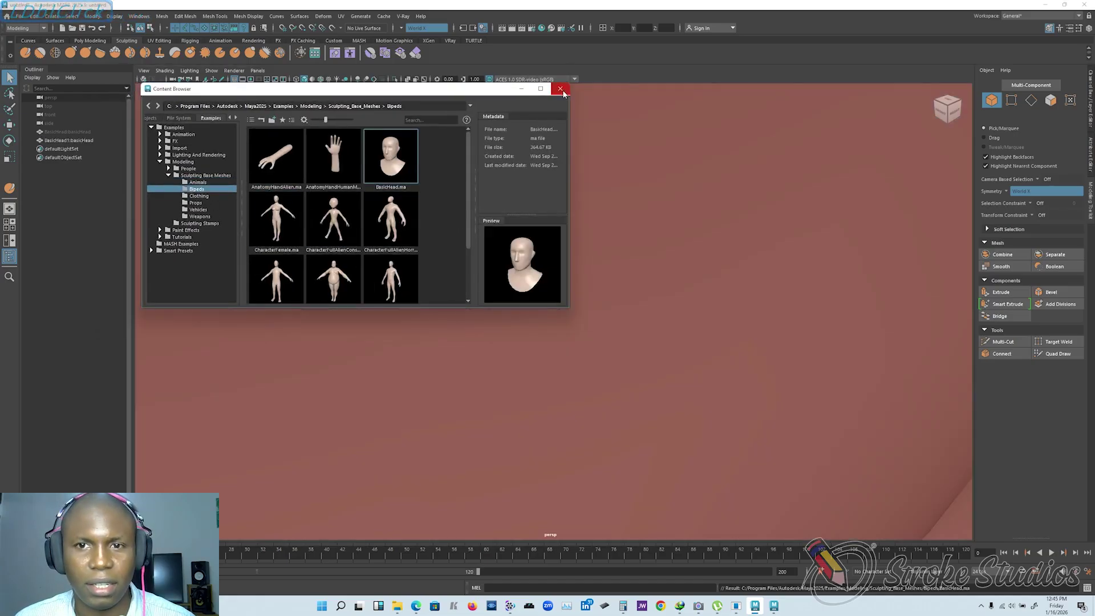
pyautogui.click(562, 92)
# Step: Scale the imported head to 0.15 on the X, Y and Z axes
pyautogui.scroll(-12, 609, 239)
pyautogui.keyDown('alt'); pyautogui.moveTo(493, 285); pyautogui.dragTo(546, 291); pyautogui.keyUp('alt')
pyautogui.click(559, 297)
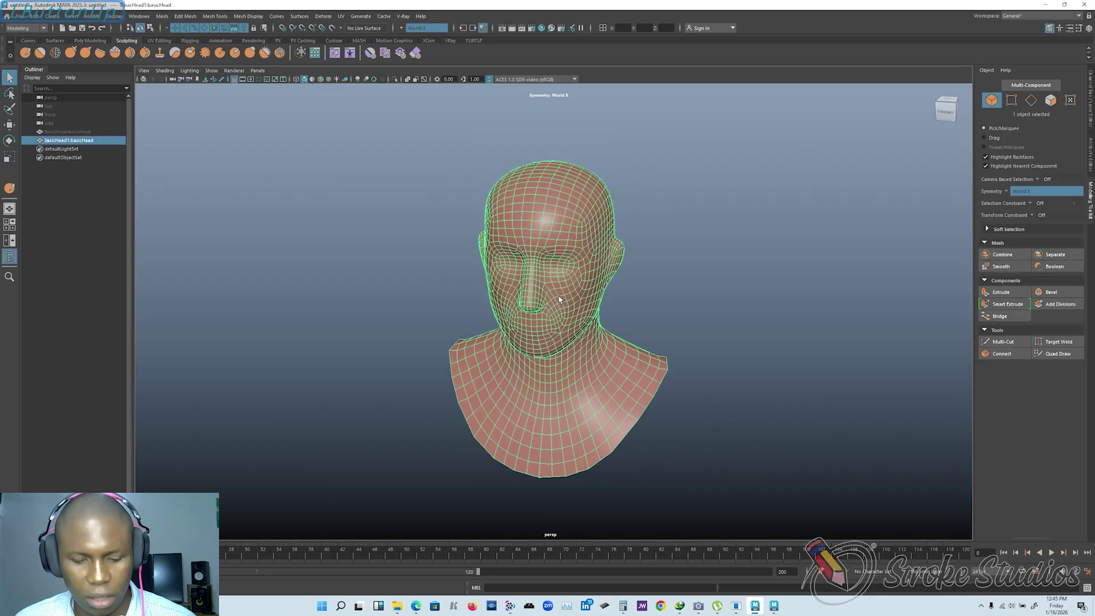
pyautogui.press('r')
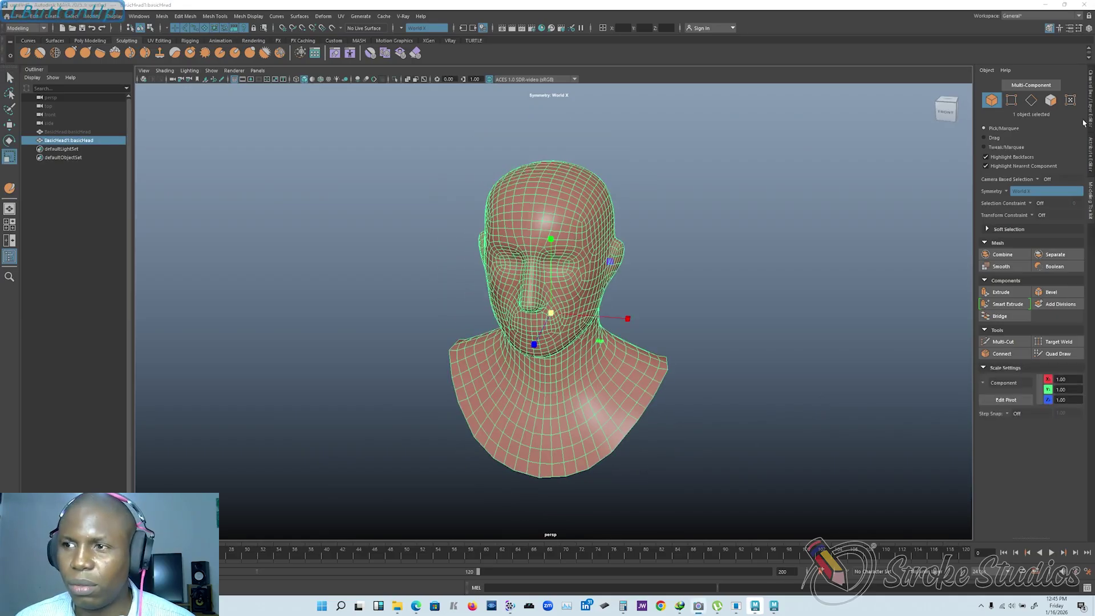
pyautogui.click(1090, 103)
pyautogui.moveTo(1061, 130); pyautogui.dragTo(1061, 149)
pyautogui.click(1057, 150)
pyautogui.write('0.15')
pyautogui.press('Return')
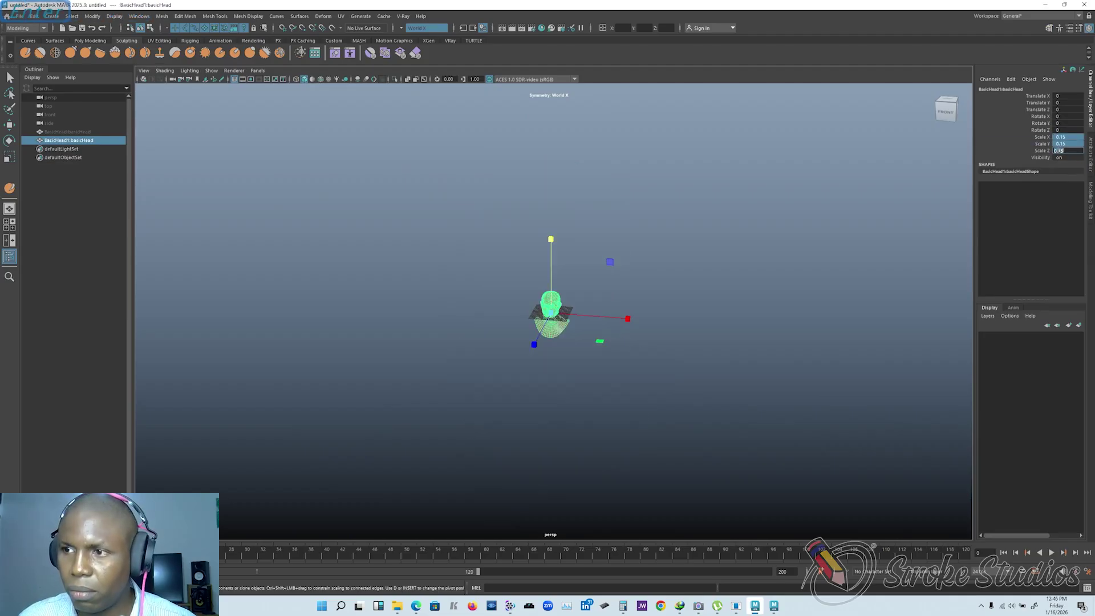
# Step: Move the head straight up along Y by about 17.4 units so the bust stands above the grid
pyautogui.scroll(5, 552, 330)
pyautogui.press('w')
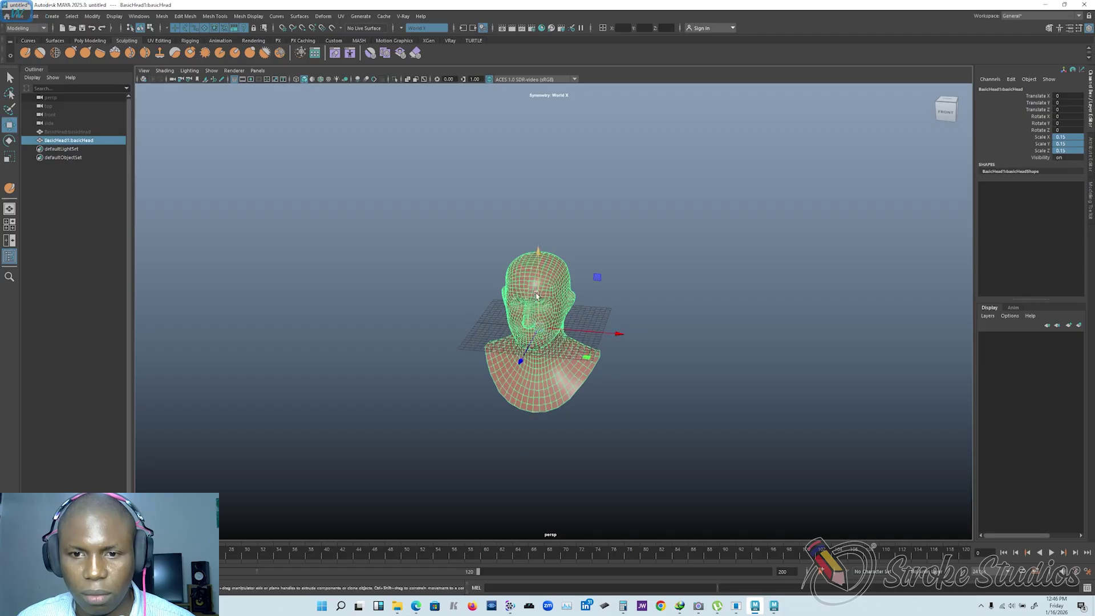
pyautogui.moveTo(537, 298); pyautogui.dragTo(538, 272)
pyautogui.scroll(6, 540, 263)
pyautogui.keyDown('alt'); pyautogui.moveTo(539, 264); pyautogui.dragTo(556, 293, button='middle'); pyautogui.keyUp('alt')
pyautogui.scroll(3, 558, 293)
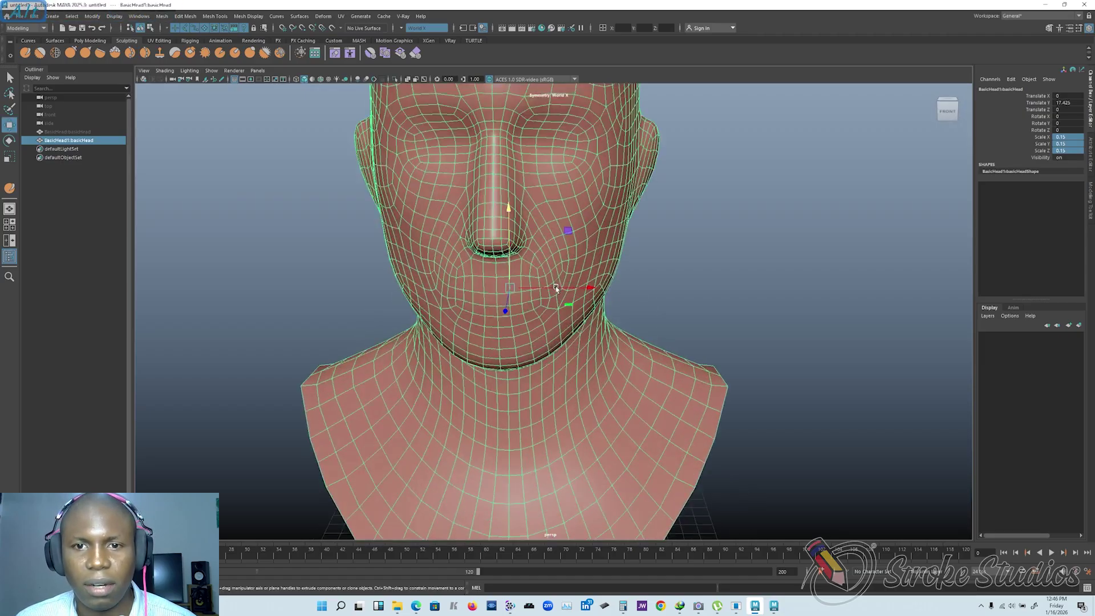
pyautogui.keyDown('alt'); pyautogui.moveTo(557, 293); pyautogui.dragTo(521, 285); pyautogui.keyUp('alt')
pyautogui.scroll(-2, 559, 263)
pyautogui.keyDown('alt'); pyautogui.moveTo(568, 253); pyautogui.dragTo(586, 285, button='middle'); pyautogui.keyUp('alt')
pyautogui.click(645, 296)
pyautogui.click(558, 277)
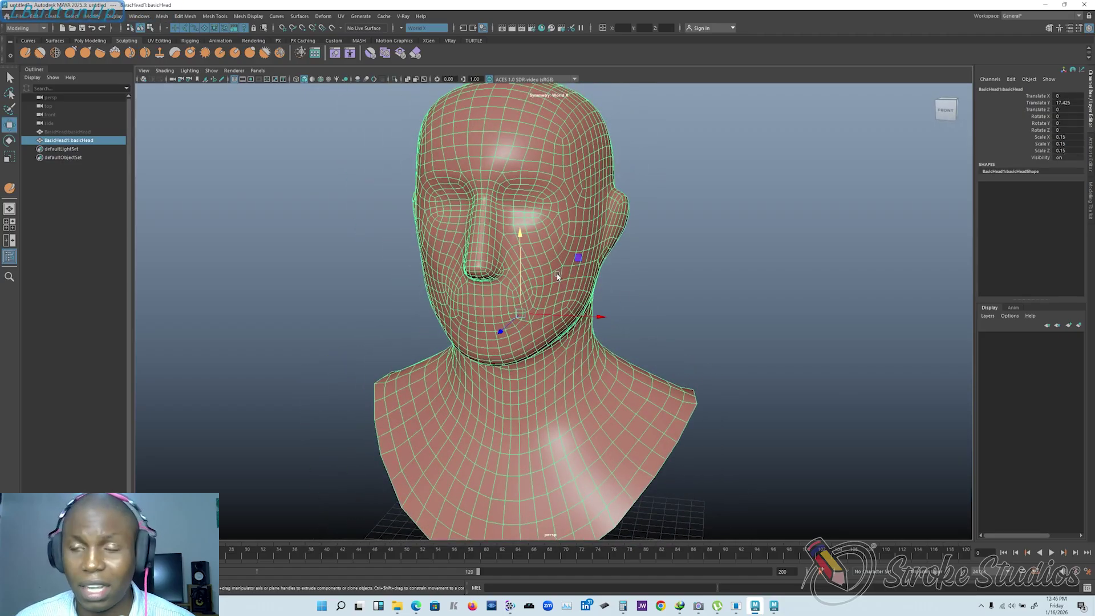
pyautogui.scroll(-3, 557, 276)
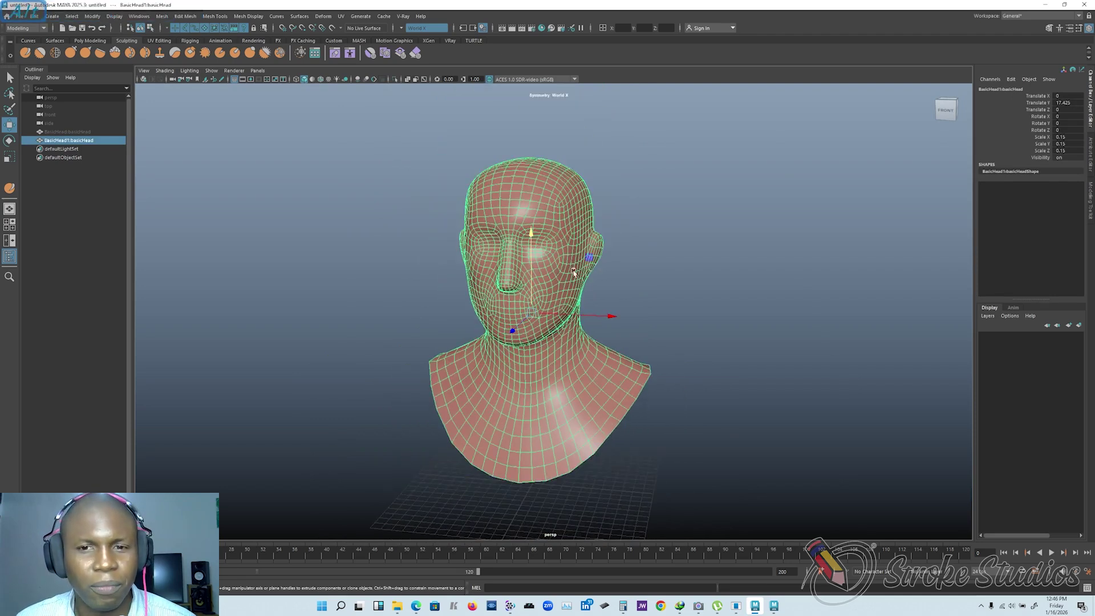
pyautogui.click(80, 40)
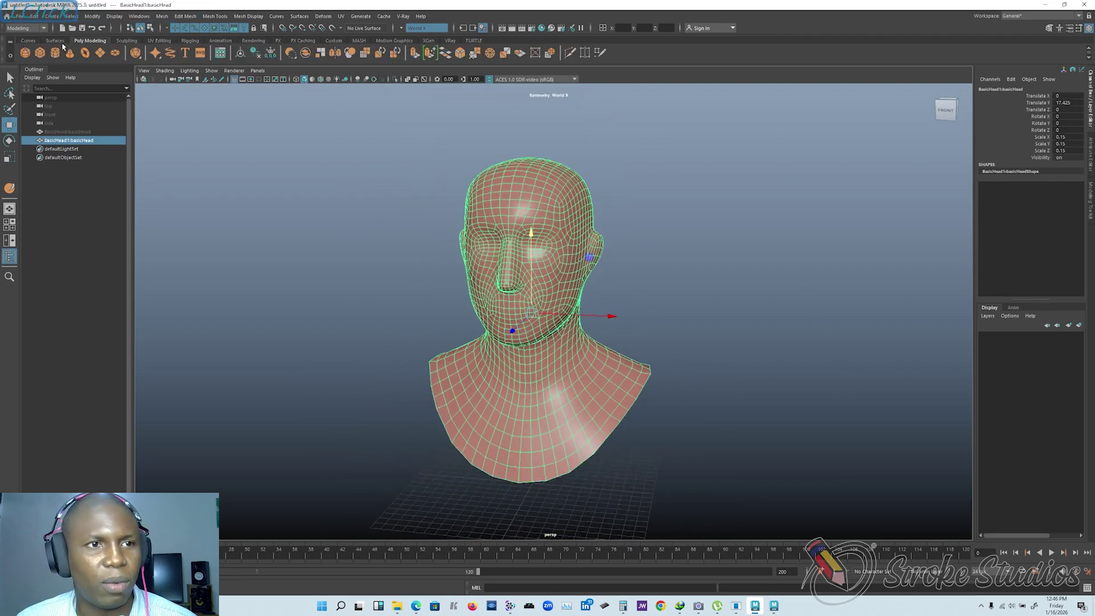
pyautogui.click(57, 40)
pyautogui.click(127, 41)
pyautogui.click(25, 52)
pyautogui.scroll(3, 496, 270)
pyautogui.moveTo(520, 255)
pyautogui.mouseDown()
pyautogui.moveTo(543, 291)
pyautogui.moveTo(531, 285)
pyautogui.mouseUp()
pyautogui.hotkey('ctrl', 'z')
pyautogui.hotkey('ctrl', 'z')
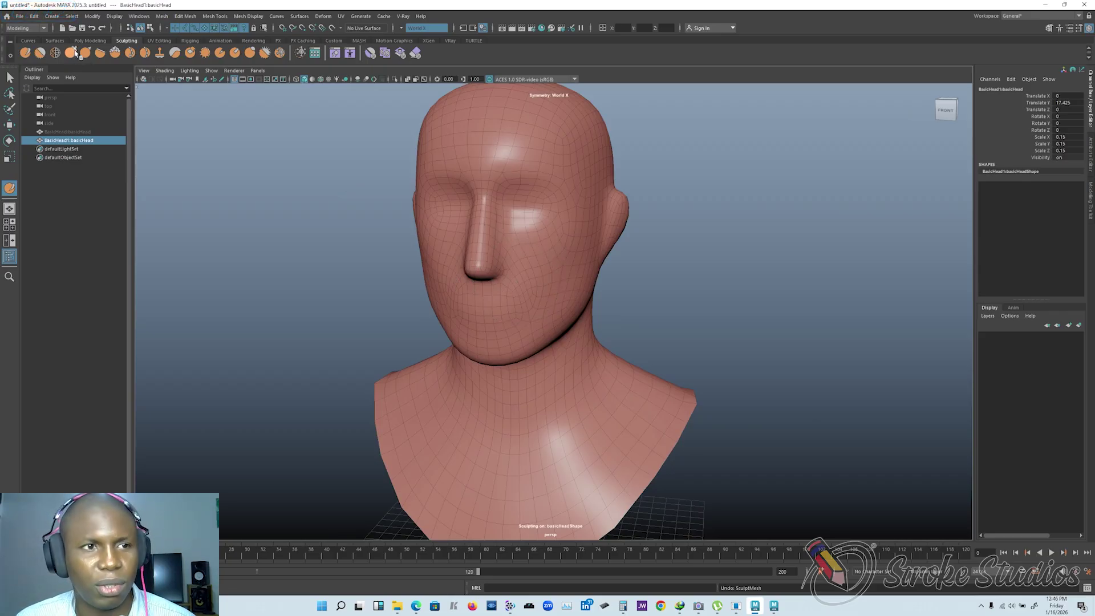
pyautogui.click(10, 77)
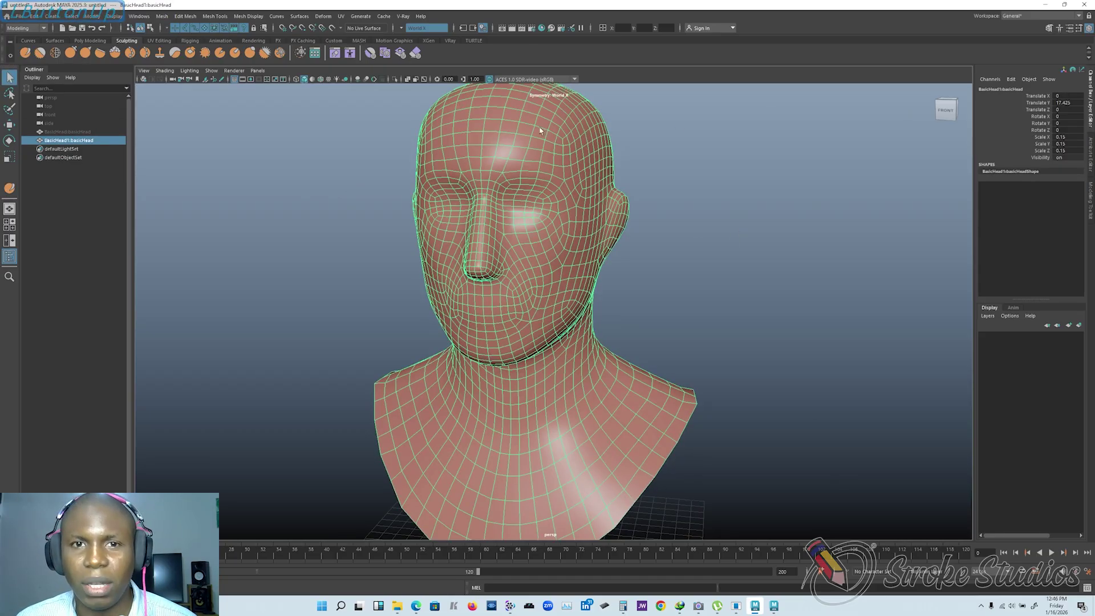
# Step: Smooth the head mesh with 3 divisions to give it a dense sculpting surface
pyautogui.click(1049, 28)
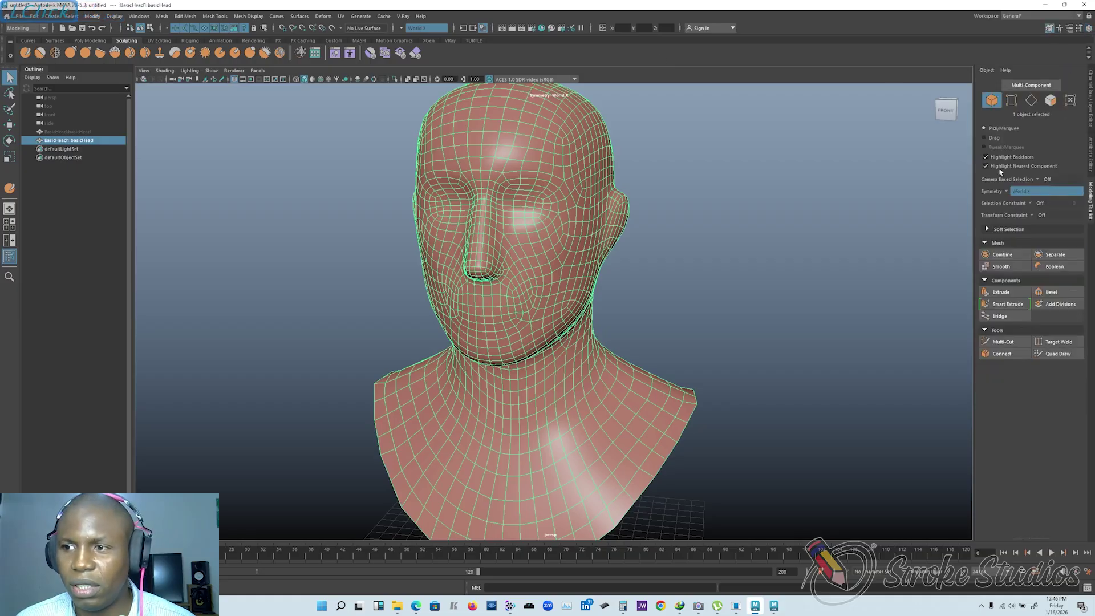
pyautogui.click(1000, 266)
pyautogui.click(817, 322)
pyautogui.write('3')
pyautogui.press('Return')
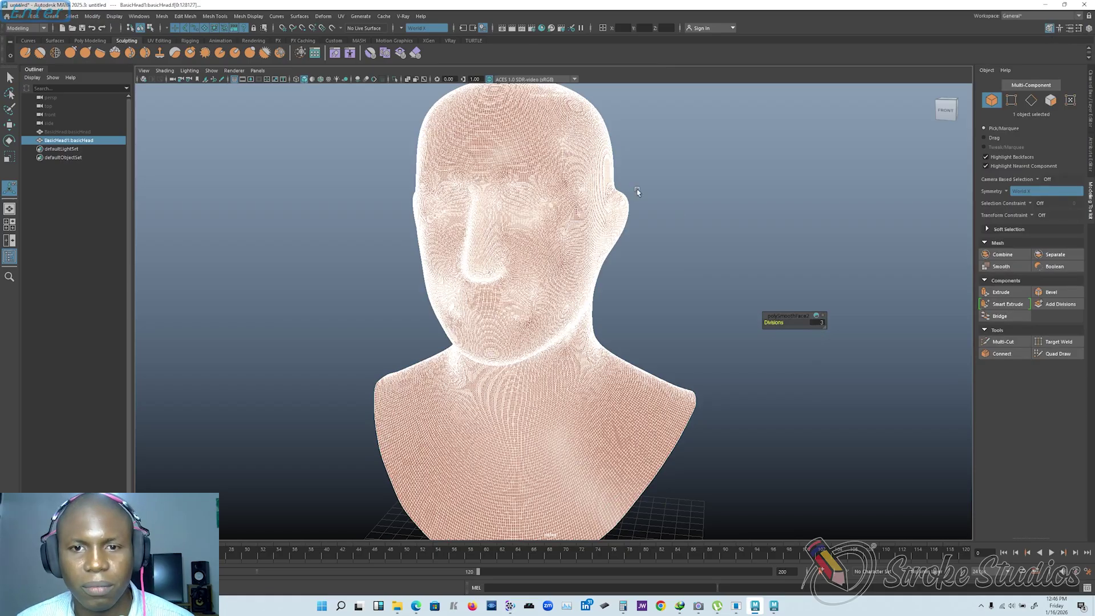
pyautogui.click(713, 268)
# Step: Build up rounded nostril wings on both sides of the nose tip with the Sculpt tool
pyautogui.scroll(3, 716, 271)
pyautogui.keyDown('alt'); pyautogui.moveTo(536, 200); pyautogui.dragTo(628, 284, button='middle'); pyautogui.keyUp('alt')
pyautogui.keyDown('alt'); pyautogui.moveTo(629, 284); pyautogui.dragTo(641, 249); pyautogui.keyUp('alt')
pyautogui.keyDown('alt'); pyautogui.moveTo(640, 249); pyautogui.dragTo(536, 289, button='middle'); pyautogui.keyUp('alt')
pyautogui.keyDown('alt'); pyautogui.moveTo(536, 288); pyautogui.dragTo(515, 313); pyautogui.keyUp('alt')
pyautogui.click(516, 313)
pyautogui.keyDown('alt'); pyautogui.moveTo(405, 288); pyautogui.dragTo(407, 252, button='middle'); pyautogui.keyUp('alt')
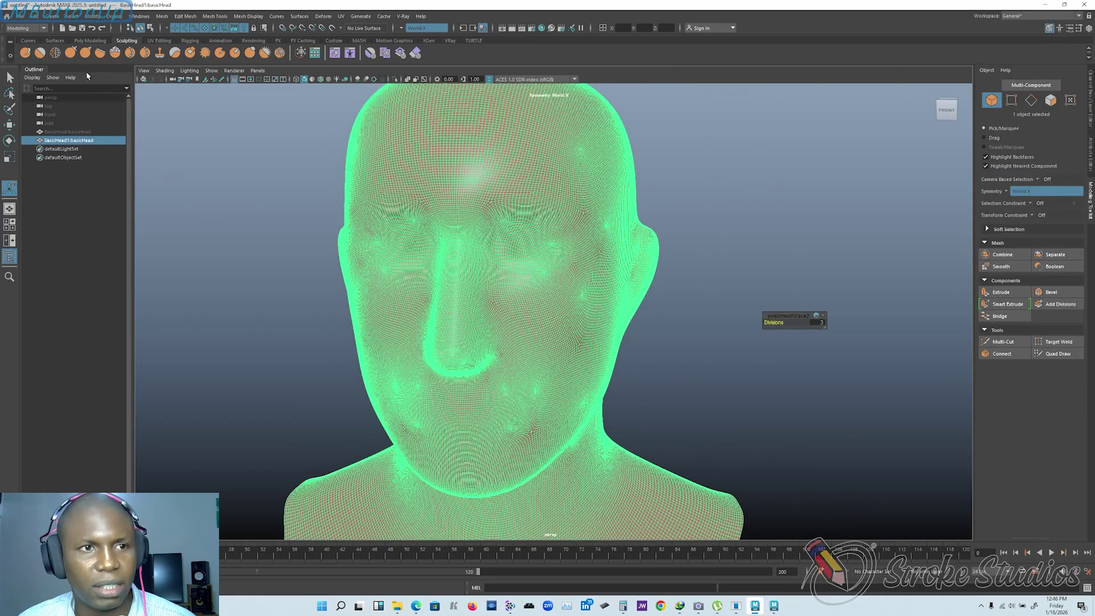
pyautogui.click(25, 53)
pyautogui.scroll(3, 502, 391)
pyautogui.keyDown('alt'); pyautogui.moveTo(501, 379); pyautogui.dragTo(528, 353, button='middle'); pyautogui.keyUp('alt')
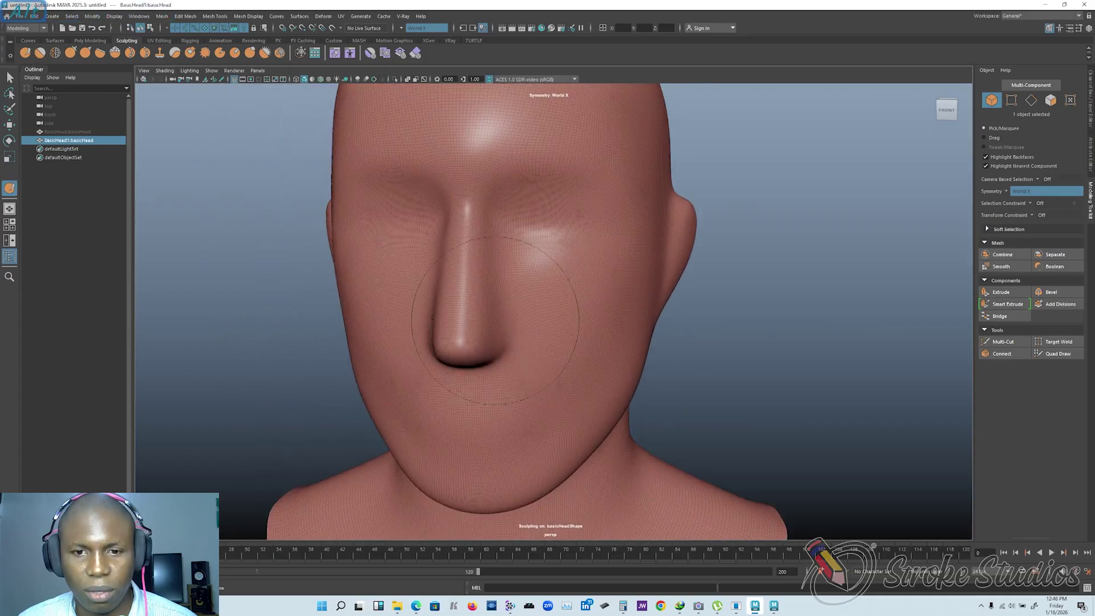
pyautogui.scroll(-3, 507, 325)
pyautogui.moveTo(517, 319)
pyautogui.mouseDown()
pyautogui.moveTo(484, 318)
pyautogui.moveTo(510, 318)
pyautogui.mouseUp()
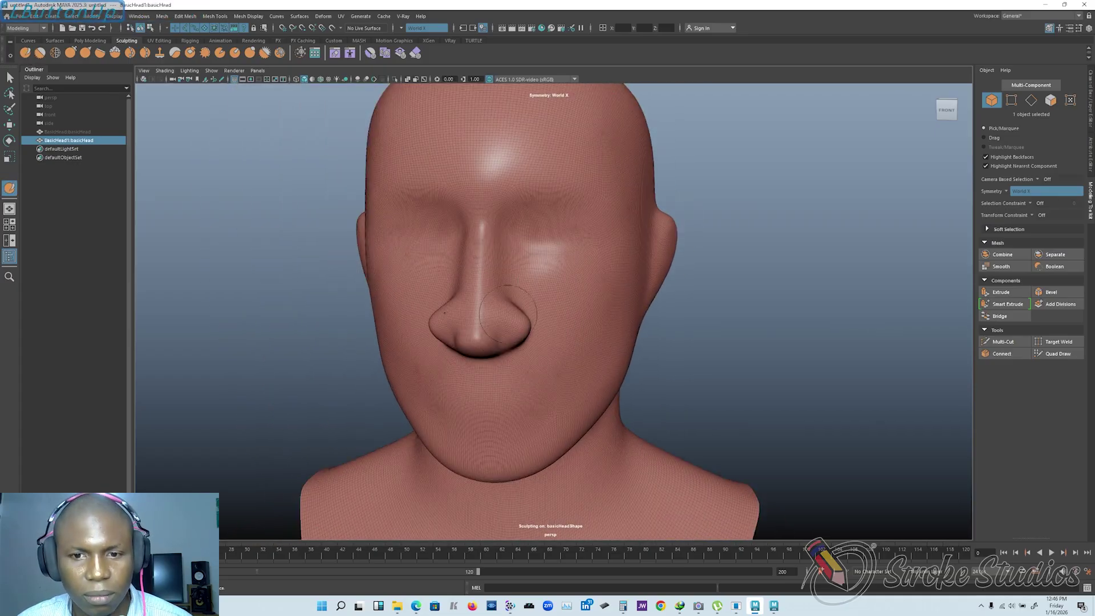
pyautogui.hotkey('ctrl', 'z')
pyautogui.moveTo(509, 316); pyautogui.dragTo(430, 327)
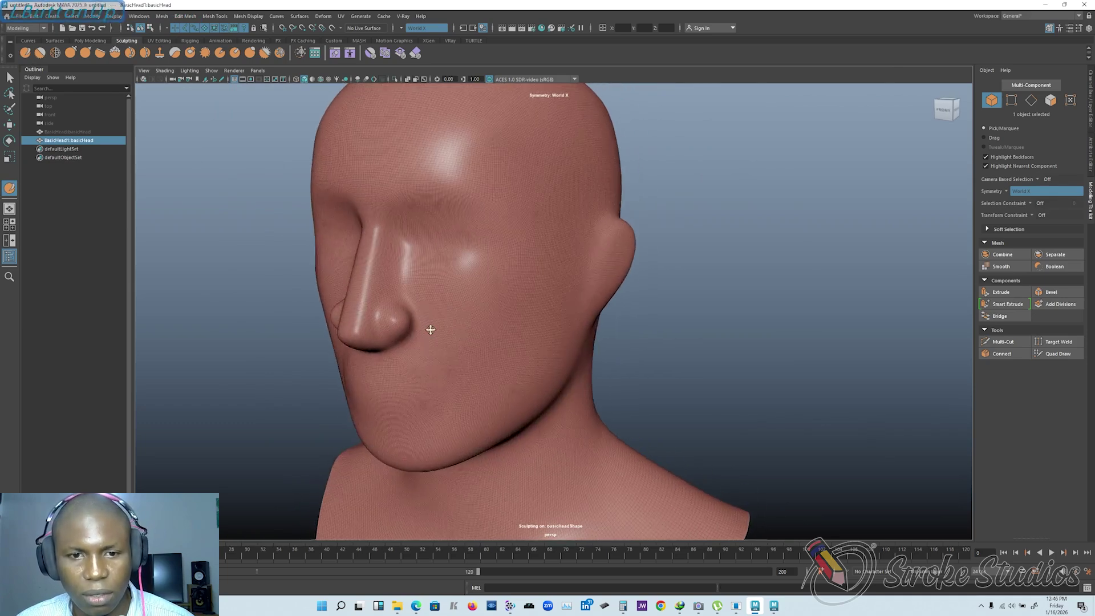
# Step: Smooth the nostril wings so they blend into the nose and cheeks
pyautogui.keyDown('alt'); pyautogui.moveTo(430, 327); pyautogui.dragTo(536, 320, button='middle'); pyautogui.keyUp('alt')
pyautogui.scroll(3, 502, 285)
pyautogui.moveTo(495, 280)
pyautogui.keyDown('shift'); pyautogui.mouseDown()
pyautogui.moveTo(507, 305)
pyautogui.moveTo(494, 336)
pyautogui.moveTo(556, 337)
pyautogui.mouseUp(); pyautogui.keyUp('shift')
pyautogui.keyDown('alt'); pyautogui.moveTo(555, 337); pyautogui.dragTo(542, 341, button='middle'); pyautogui.keyUp('alt')
pyautogui.moveTo(497, 286)
pyautogui.keyDown('alt'); pyautogui.mouseDown()
pyautogui.moveTo(656, 284)
pyautogui.moveTo(689, 296)
pyautogui.moveTo(679, 276)
pyautogui.moveTo(695, 299)
pyautogui.moveTo(683, 301)
pyautogui.moveTo(681, 274)
pyautogui.mouseUp(); pyautogui.keyUp('alt')
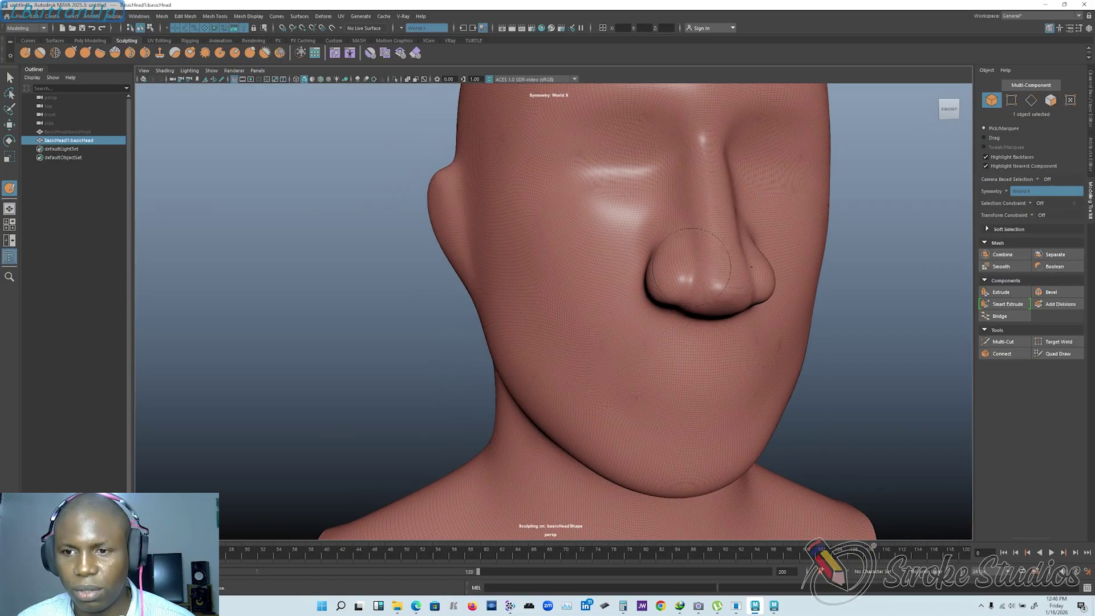
pyautogui.moveTo(669, 235)
pyautogui.mouseDown()
pyautogui.moveTo(645, 193)
pyautogui.moveTo(648, 212)
pyautogui.mouseUp()
pyautogui.hotkey('ctrl', 'z')
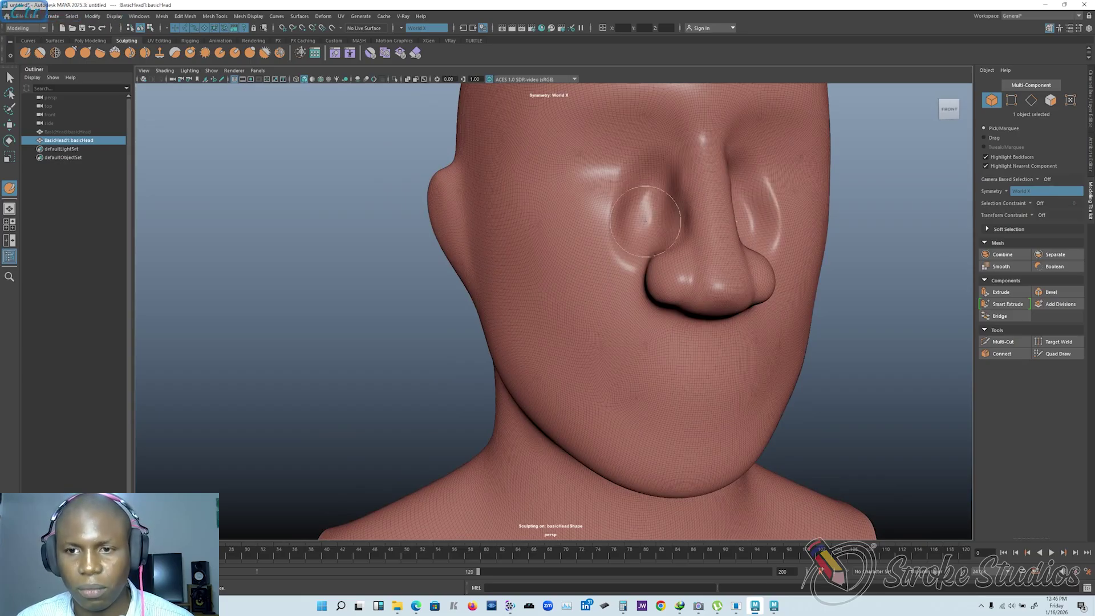
pyautogui.hotkey('ctrl', 'z')
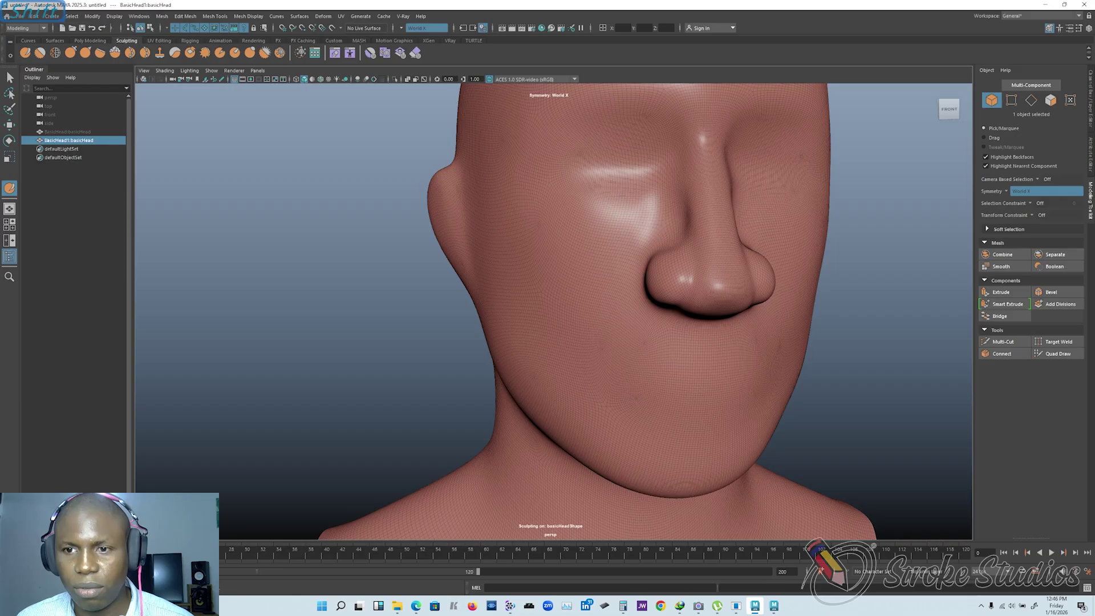
# Step: Sculpt the nose tip and nostril wings into a fuller, continuous shape
pyautogui.keyDown('alt'); pyautogui.moveTo(650, 228); pyautogui.dragTo(625, 267); pyautogui.keyUp('alt')
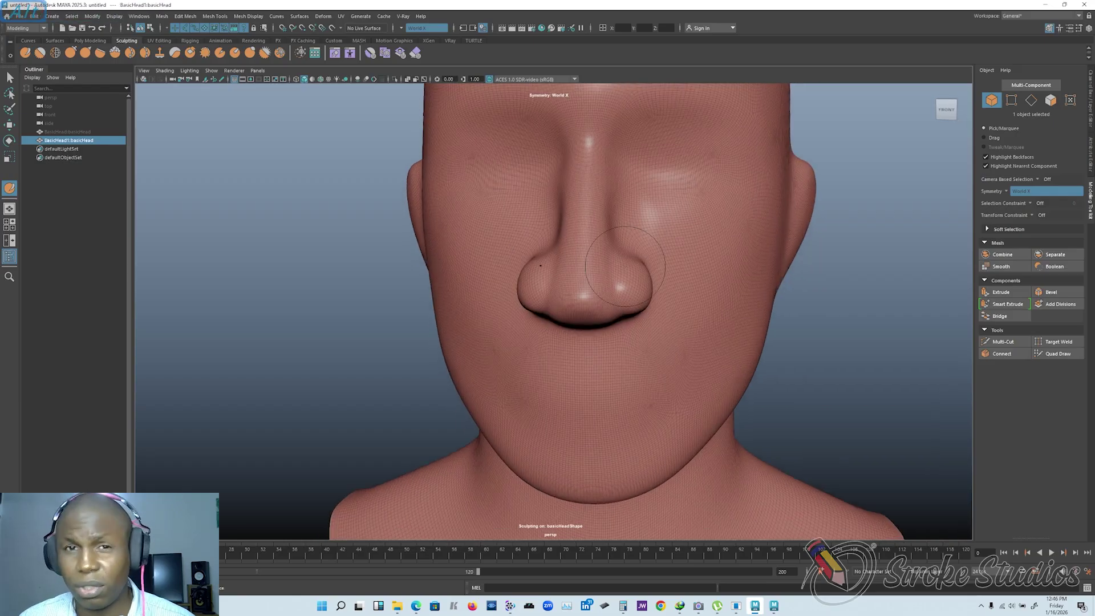
pyautogui.moveTo(607, 271)
pyautogui.keyDown('alt'); pyautogui.mouseDown()
pyautogui.moveTo(598, 275)
pyautogui.moveTo(627, 274)
pyautogui.moveTo(561, 320)
pyautogui.mouseUp(); pyautogui.keyUp('alt')
pyautogui.moveTo(599, 288); pyautogui.dragTo(539, 293)
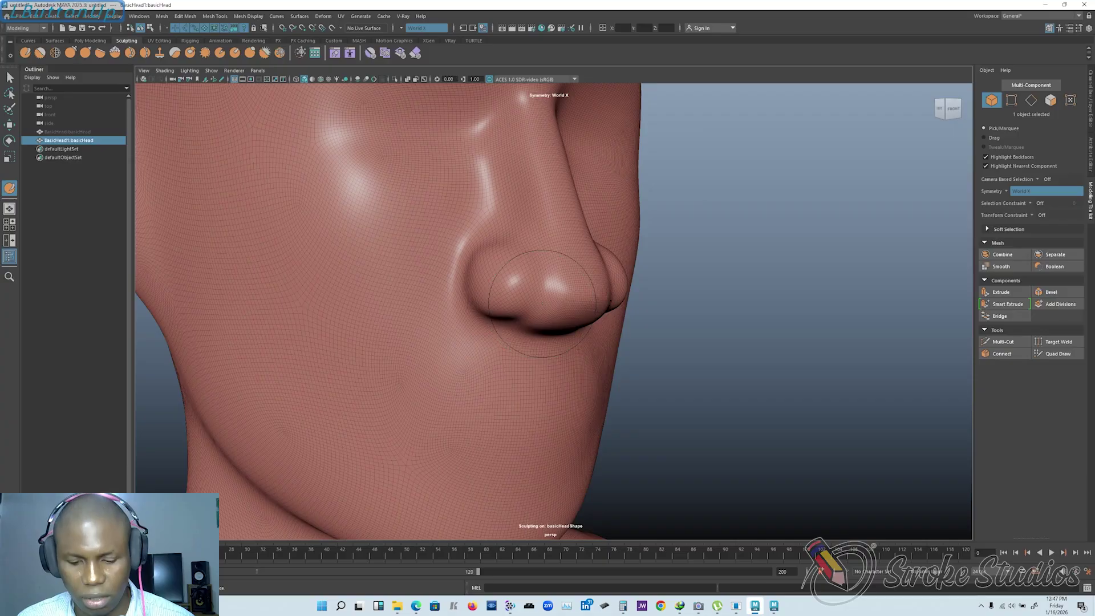
pyautogui.moveTo(543, 319)
pyautogui.mouseDown()
pyautogui.moveTo(545, 308)
pyautogui.moveTo(463, 301)
pyautogui.mouseUp()
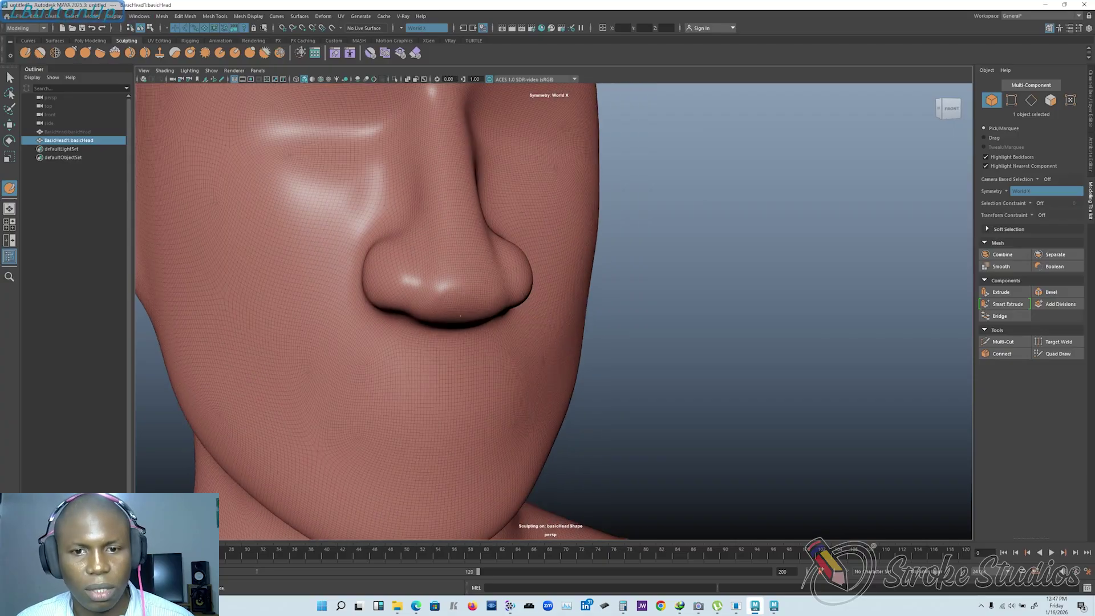
# Step: Form the nostril openings on the underside of the nose and refine the surrounding wings
pyautogui.moveTo(478, 300)
pyautogui.keyDown('alt'); pyautogui.mouseDown()
pyautogui.moveTo(497, 277)
pyautogui.moveTo(585, 287)
pyautogui.moveTo(656, 279)
pyautogui.moveTo(673, 258)
pyautogui.moveTo(631, 275)
pyautogui.moveTo(648, 273)
pyautogui.mouseUp(); pyautogui.keyUp('alt')
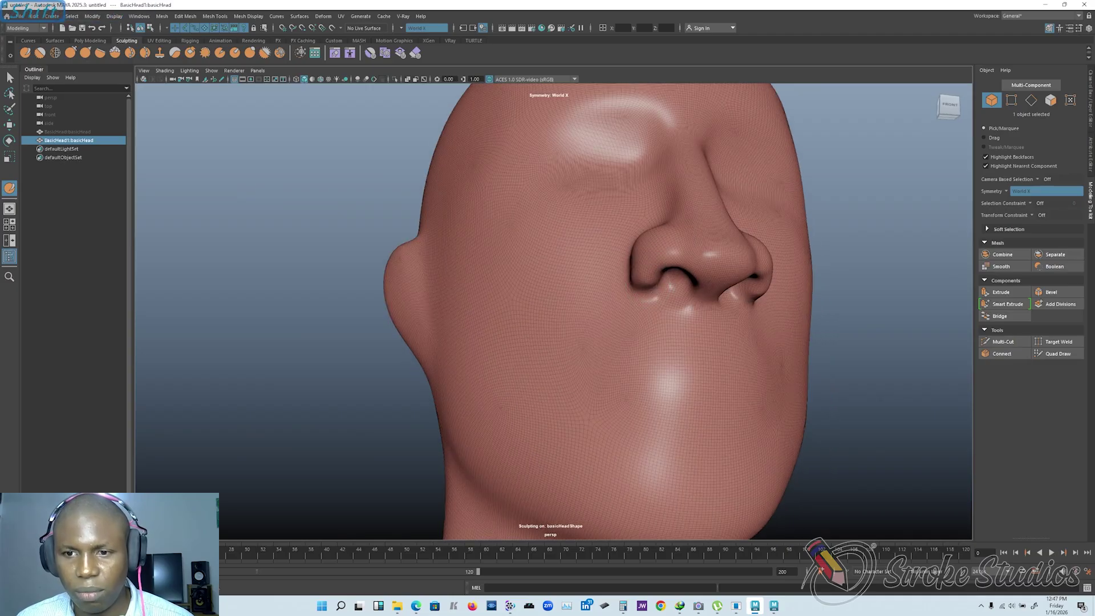
pyautogui.moveTo(640, 286); pyautogui.dragTo(650, 282)
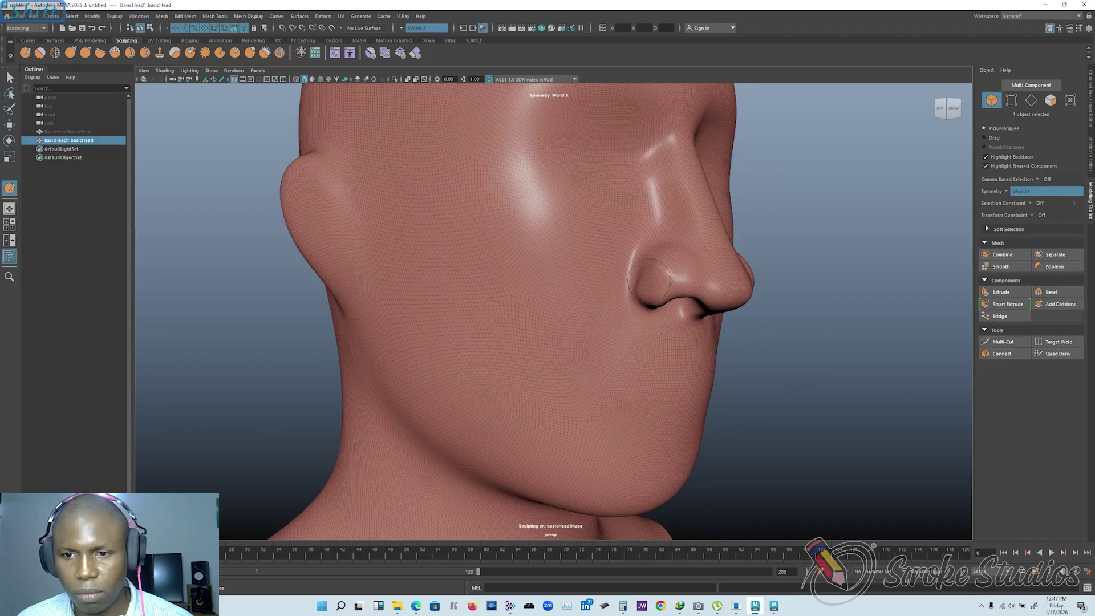
pyautogui.keyDown('alt'); pyautogui.moveTo(647, 273); pyautogui.dragTo(627, 278); pyautogui.keyUp('alt')
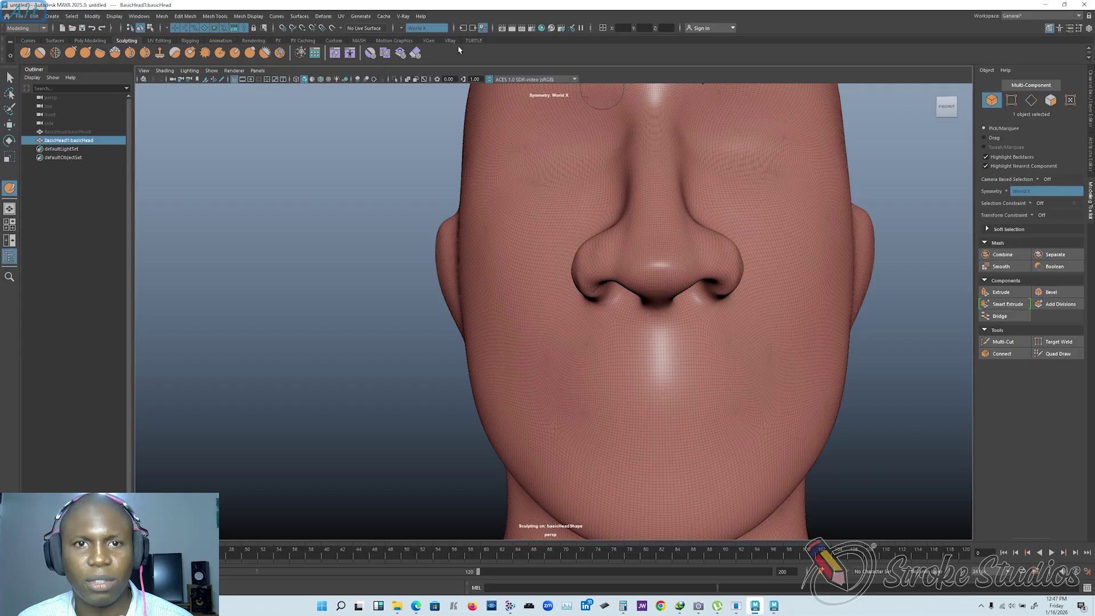
pyautogui.moveTo(603, 240)
pyautogui.keyDown('alt'); pyautogui.mouseDown()
pyautogui.moveTo(575, 272)
pyautogui.moveTo(559, 239)
pyautogui.moveTo(569, 249)
pyautogui.moveTo(574, 228)
pyautogui.moveTo(571, 240)
pyautogui.moveTo(610, 265)
pyautogui.moveTo(651, 254)
pyautogui.mouseUp(); pyautogui.keyUp('alt')
pyautogui.press('capslock')
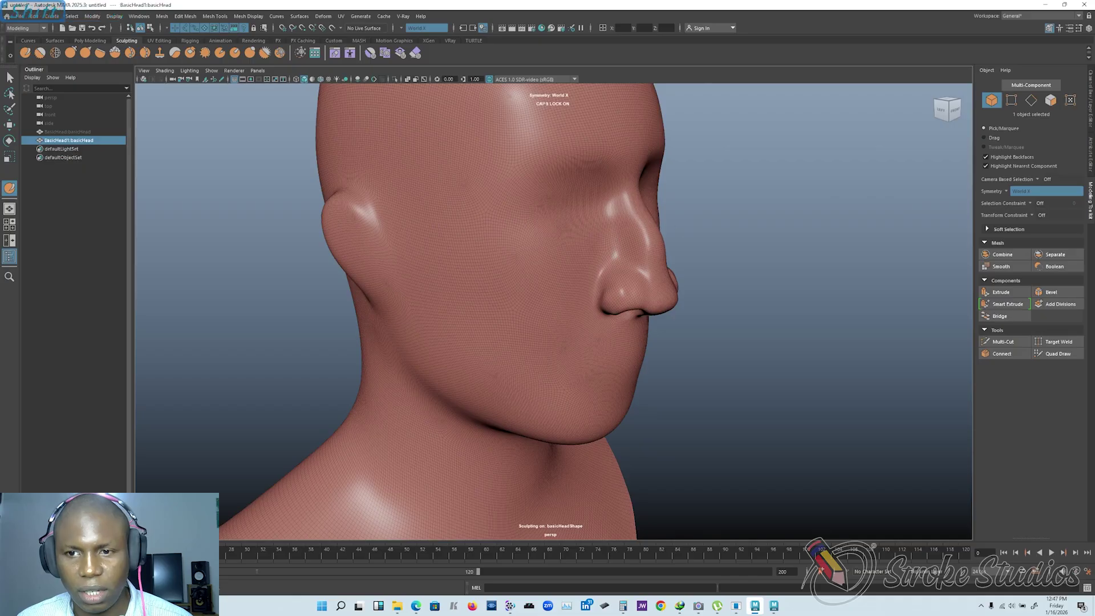
# Step: Undo the last sculpt stroke, adjust the brush size and sculpt a symmetrical brow ridge across the forehead above both eyes
pyautogui.scroll(-3, 642, 241)
pyautogui.keyDown('alt'); pyautogui.moveTo(642, 241); pyautogui.dragTo(564, 292); pyautogui.keyUp('alt')
pyautogui.scroll(4, 567, 305)
pyautogui.scroll(-2, 594, 240)
pyautogui.moveTo(594, 241)
pyautogui.keyDown('alt'); pyautogui.mouseDown()
pyautogui.moveTo(636, 251)
pyautogui.moveTo(643, 261)
pyautogui.moveTo(622, 272)
pyautogui.mouseUp(); pyautogui.keyUp('alt')
pyautogui.keyDown('alt'); pyautogui.moveTo(622, 272); pyautogui.dragTo(611, 340, button='middle'); pyautogui.keyUp('alt')
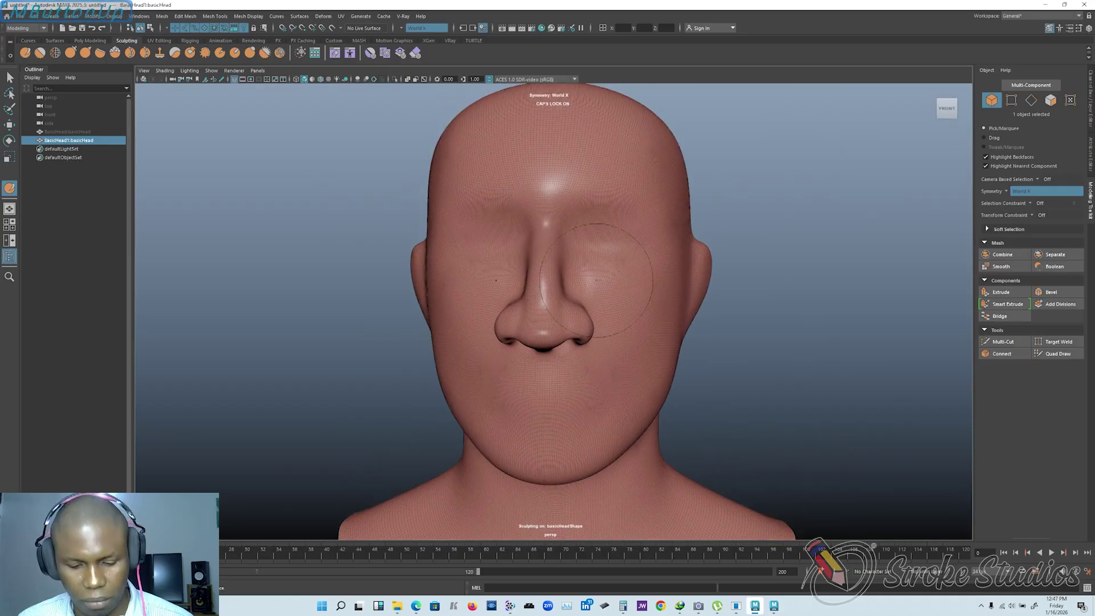
pyautogui.hotkey('ctrl', 'z')
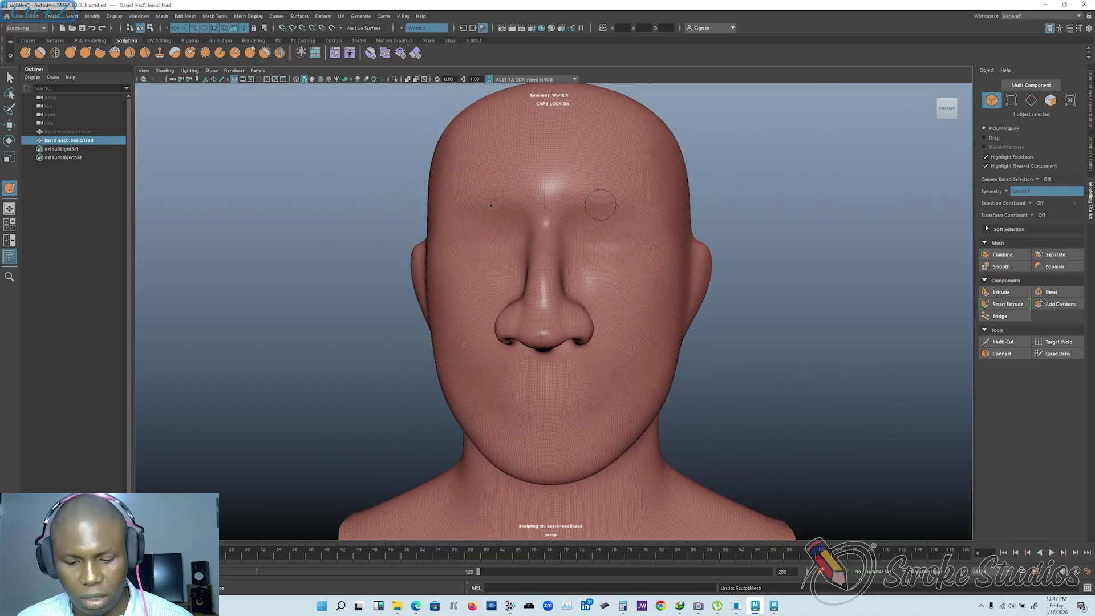
pyautogui.press('b')
pyautogui.moveTo(592, 197); pyautogui.dragTo(620, 186)
pyautogui.press('b')
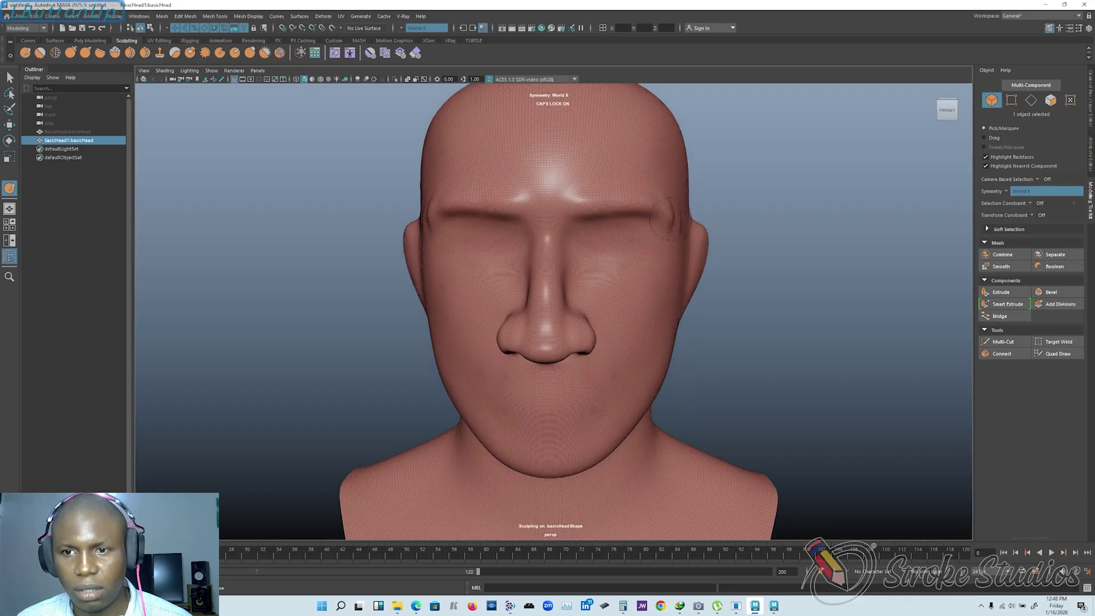
# Step: Smooth the outer ends of the brow ridge and shape the recessed eye sockets beneath it
pyautogui.keyDown('alt'); pyautogui.moveTo(633, 201); pyautogui.dragTo(531, 205); pyautogui.keyUp('alt')
pyautogui.keyDown('shift'); pyautogui.click(676, 238); pyautogui.keyUp('shift')
pyautogui.keyDown('alt'); pyautogui.moveTo(608, 209); pyautogui.dragTo(650, 224); pyautogui.keyUp('alt')
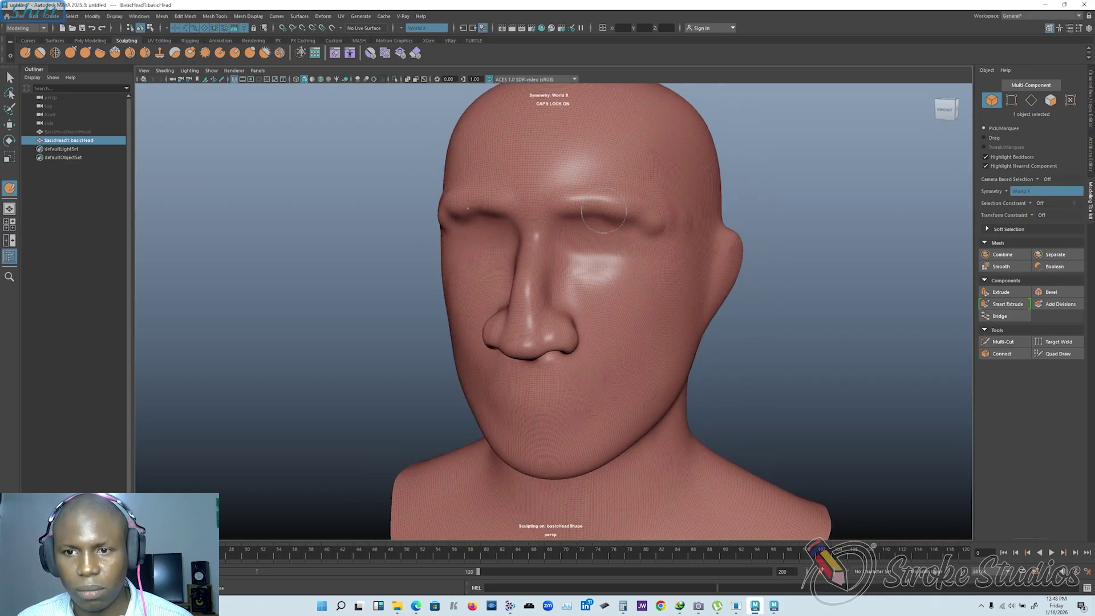
pyautogui.moveTo(561, 178)
pyautogui.keyDown('shift'); pyautogui.mouseDown()
pyautogui.moveTo(653, 221)
pyautogui.moveTo(622, 229)
pyautogui.moveTo(632, 226)
pyautogui.moveTo(611, 247)
pyautogui.mouseUp(); pyautogui.keyUp('shift')
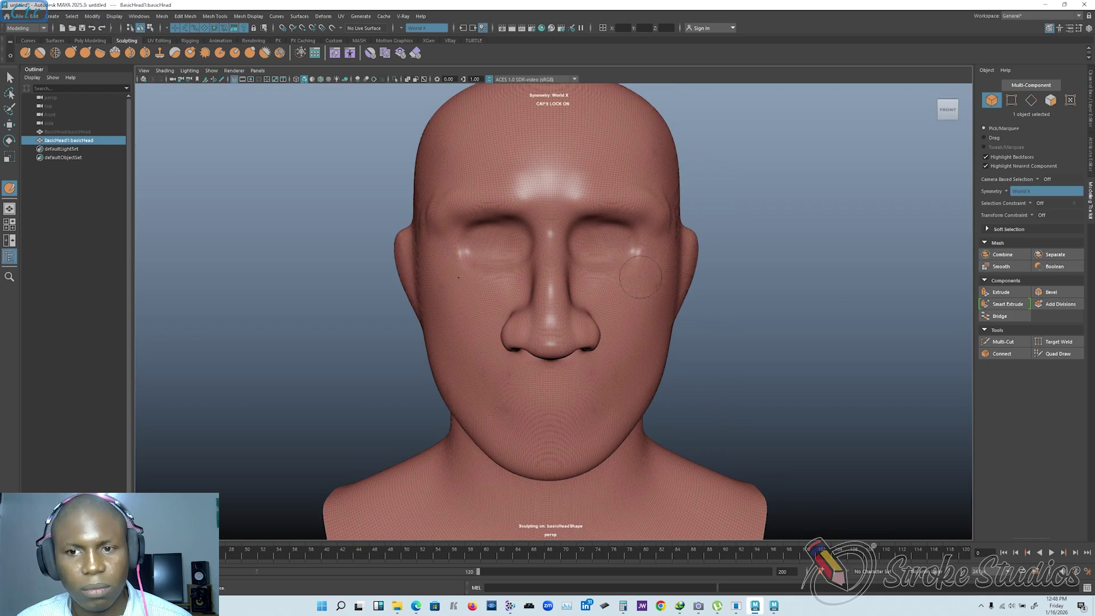
# Step: Carve symmetrical hollows into both cheeks running down to the jaw and smooth their lower ends
pyautogui.moveTo(617, 285)
pyautogui.keyDown('alt'); pyautogui.mouseDown()
pyautogui.moveTo(634, 337)
pyautogui.moveTo(639, 284)
pyautogui.moveTo(630, 342)
pyautogui.moveTo(648, 274)
pyautogui.moveTo(616, 335)
pyautogui.moveTo(621, 348)
pyautogui.moveTo(653, 357)
pyautogui.moveTo(629, 340)
pyautogui.moveTo(690, 379)
pyautogui.moveTo(707, 342)
pyautogui.moveTo(673, 376)
pyautogui.moveTo(678, 359)
pyautogui.mouseUp(); pyautogui.keyUp('alt')
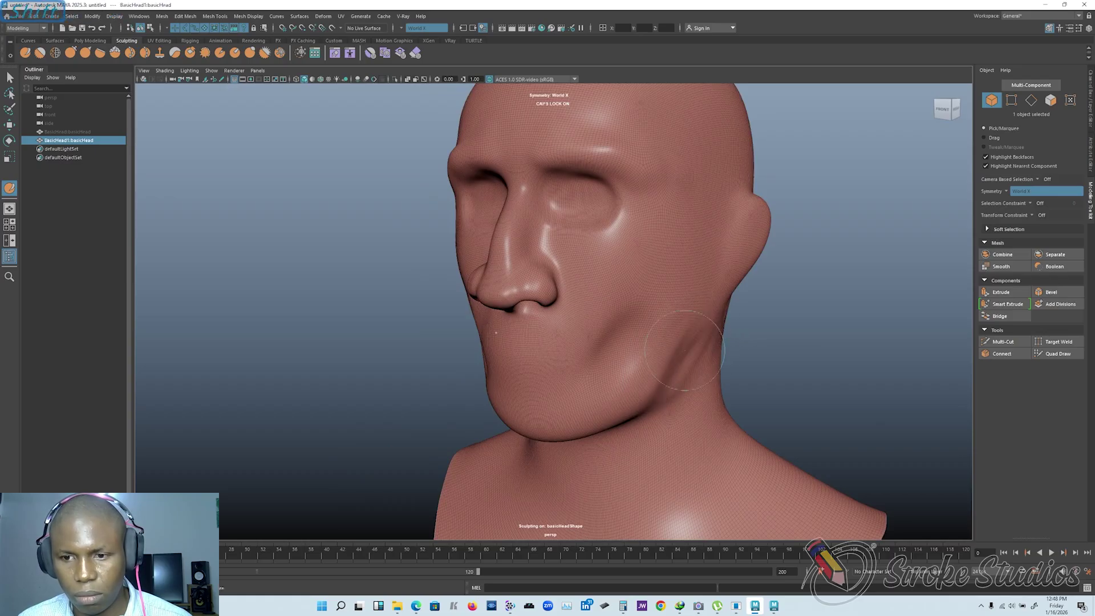
pyautogui.keyDown('alt'); pyautogui.moveTo(530, 348); pyautogui.dragTo(610, 348); pyautogui.keyUp('alt')
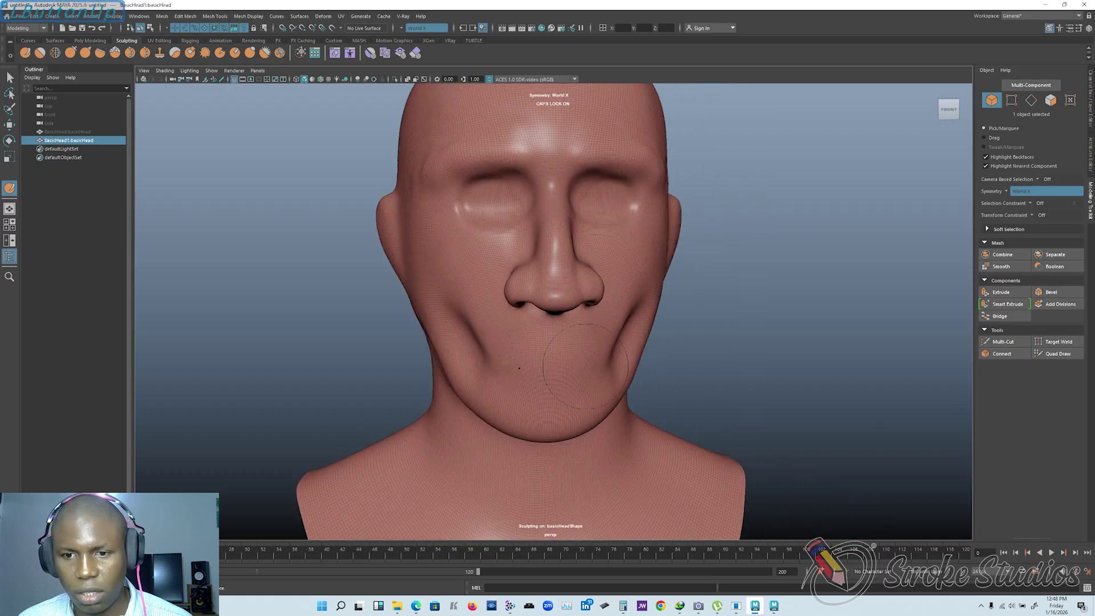
pyautogui.keyDown('shift'); pyautogui.moveTo(480, 334); pyautogui.dragTo(488, 360); pyautogui.keyUp('shift')
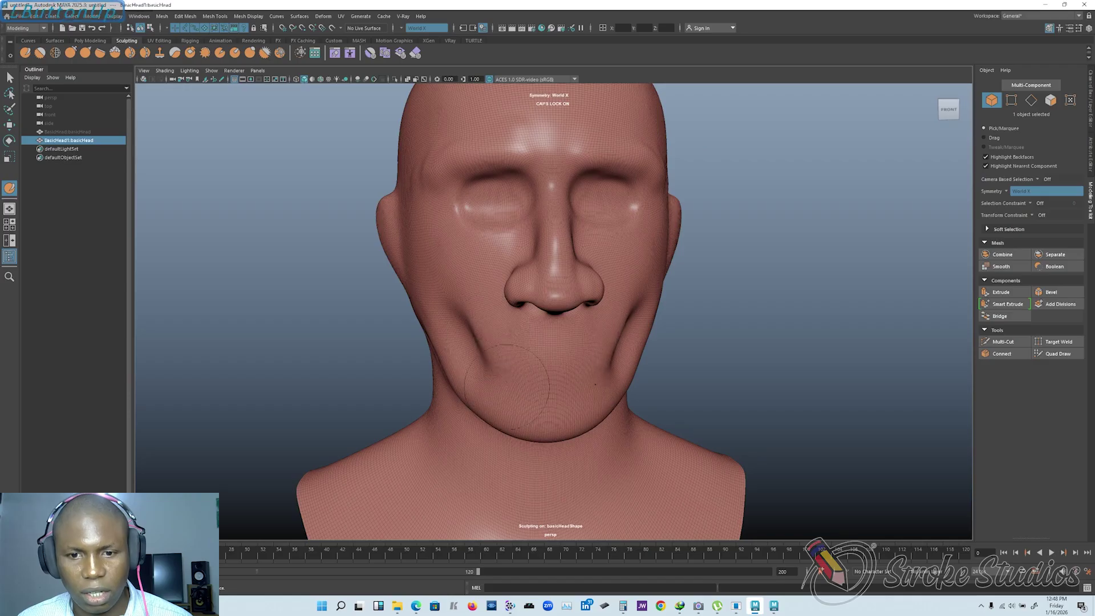
pyautogui.moveTo(469, 333)
pyautogui.keyDown('ctrl'); pyautogui.mouseDown()
pyautogui.moveTo(495, 381)
pyautogui.moveTo(452, 381)
pyautogui.moveTo(423, 316)
pyautogui.moveTo(431, 312)
pyautogui.mouseUp(); pyautogui.keyUp('ctrl')
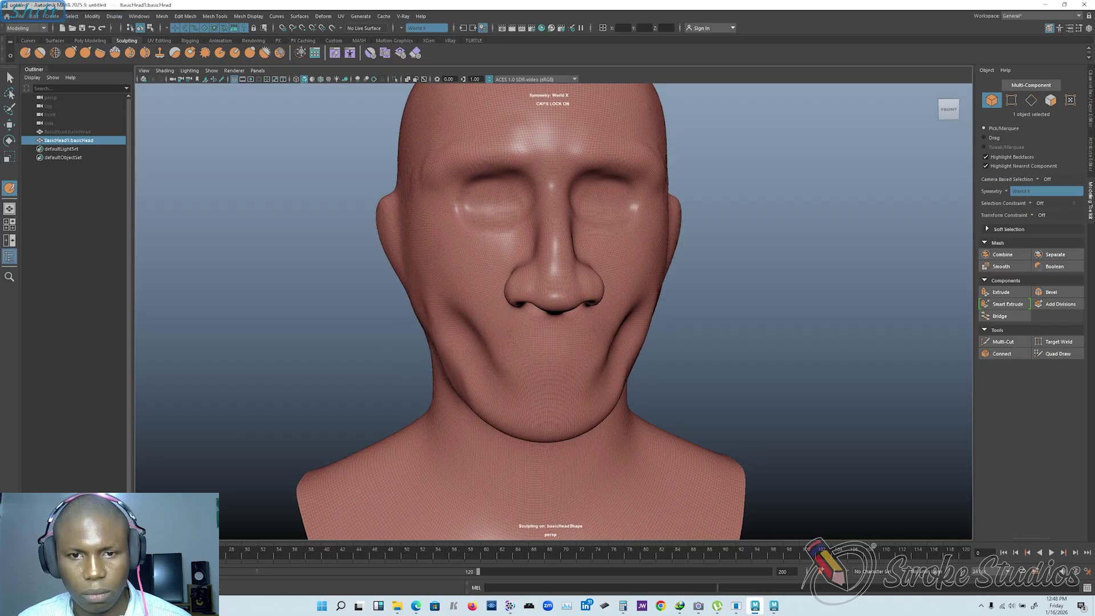
# Step: Examine the sculpted head from the front and both sides, checking the cheeks, nose, brow and eye sockets
pyautogui.scroll(-3, 562, 288)
pyautogui.moveTo(587, 285)
pyautogui.keyDown('alt'); pyautogui.mouseDown()
pyautogui.moveTo(507, 296)
pyautogui.moveTo(566, 299)
pyautogui.moveTo(573, 322)
pyautogui.mouseUp(); pyautogui.keyUp('alt')
pyautogui.scroll(3, 568, 298)
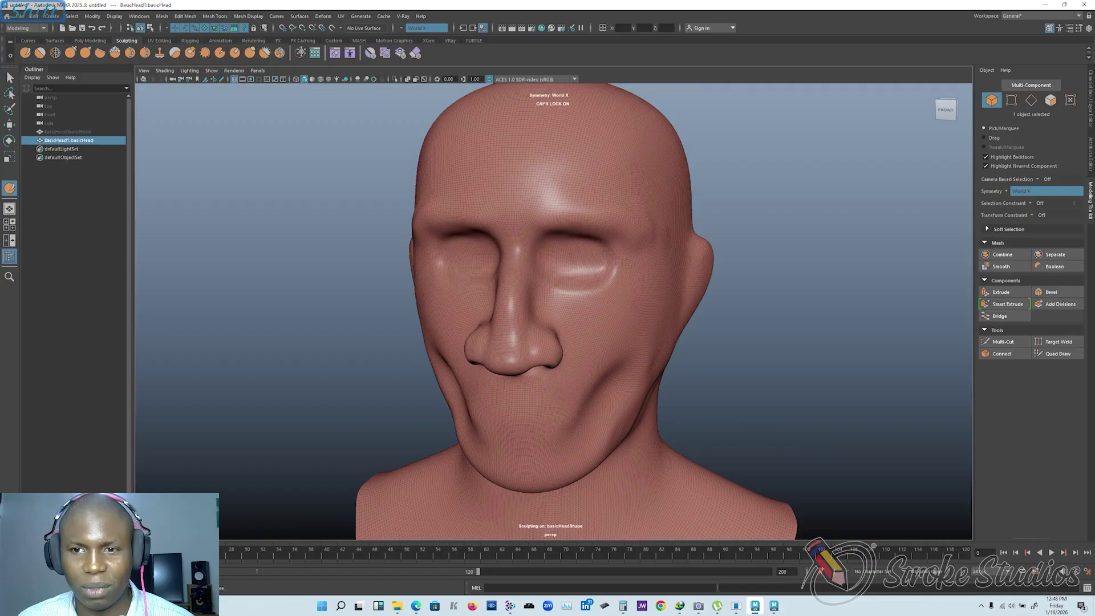
pyautogui.keyDown('alt'); pyautogui.moveTo(634, 235); pyautogui.dragTo(573, 228); pyautogui.keyUp('alt')
pyautogui.moveTo(502, 305)
pyautogui.keyDown('alt'); pyautogui.mouseDown()
pyautogui.moveTo(590, 312)
pyautogui.moveTo(558, 286)
pyautogui.mouseUp(); pyautogui.keyUp('alt')
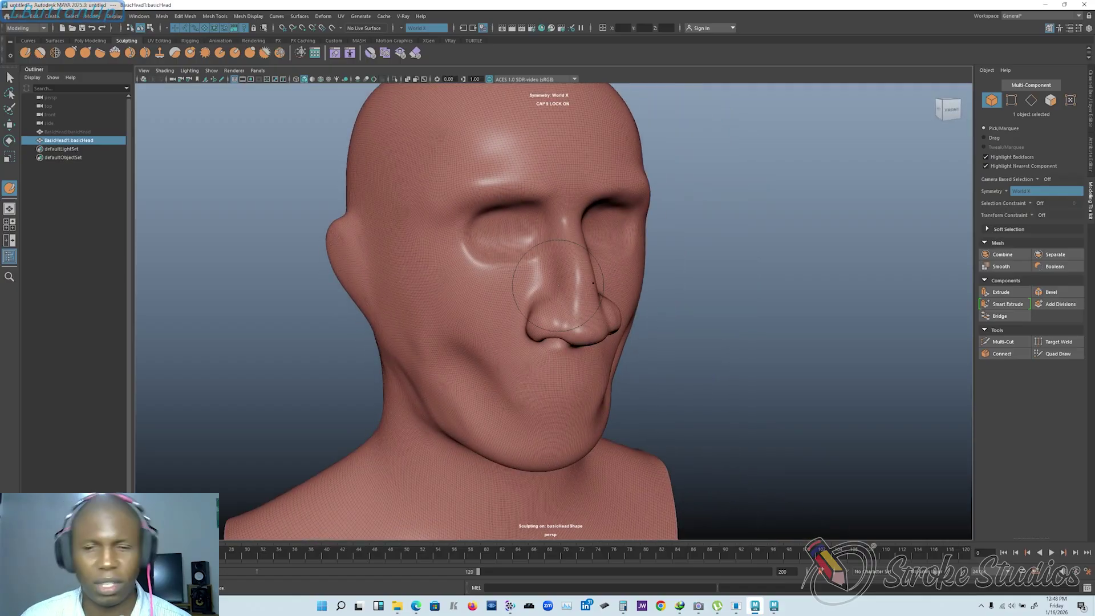
pyautogui.keyDown('alt'); pyautogui.moveTo(557, 285); pyautogui.dragTo(412, 283); pyautogui.keyUp('alt')
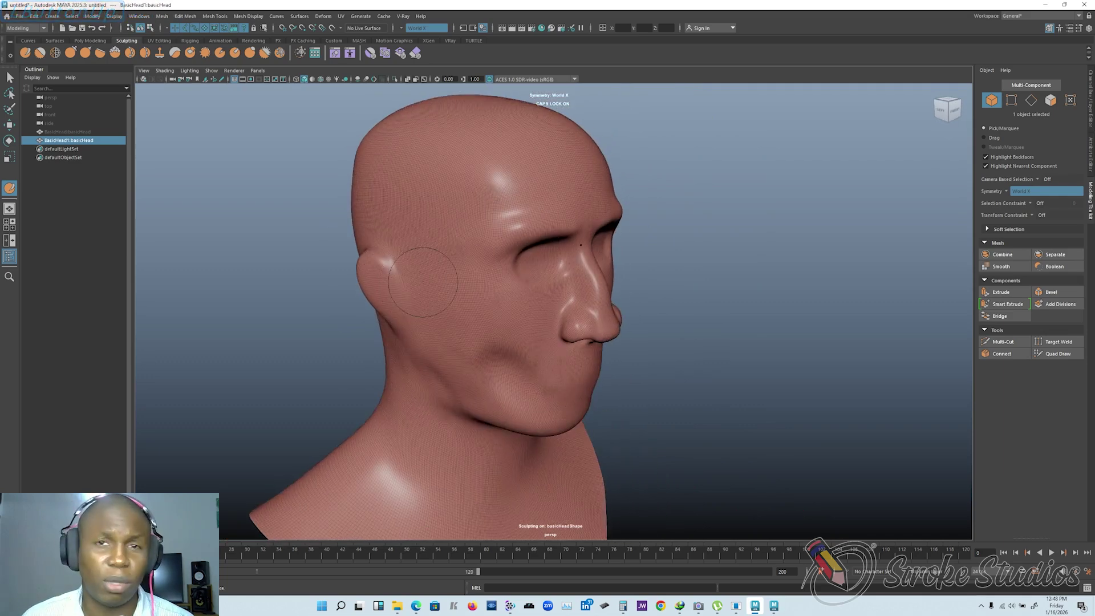
pyautogui.keyDown('alt'); pyautogui.moveTo(423, 282); pyautogui.dragTo(382, 283, button='right'); pyautogui.keyUp('alt')
pyautogui.keyDown('alt'); pyautogui.moveTo(382, 282); pyautogui.dragTo(354, 296); pyautogui.keyUp('alt')
pyautogui.keyDown('alt'); pyautogui.moveTo(354, 296); pyautogui.dragTo(502, 271, button='right'); pyautogui.keyUp('alt')
pyautogui.keyDown('alt'); pyautogui.moveTo(501, 270); pyautogui.dragTo(455, 293); pyautogui.keyUp('alt')
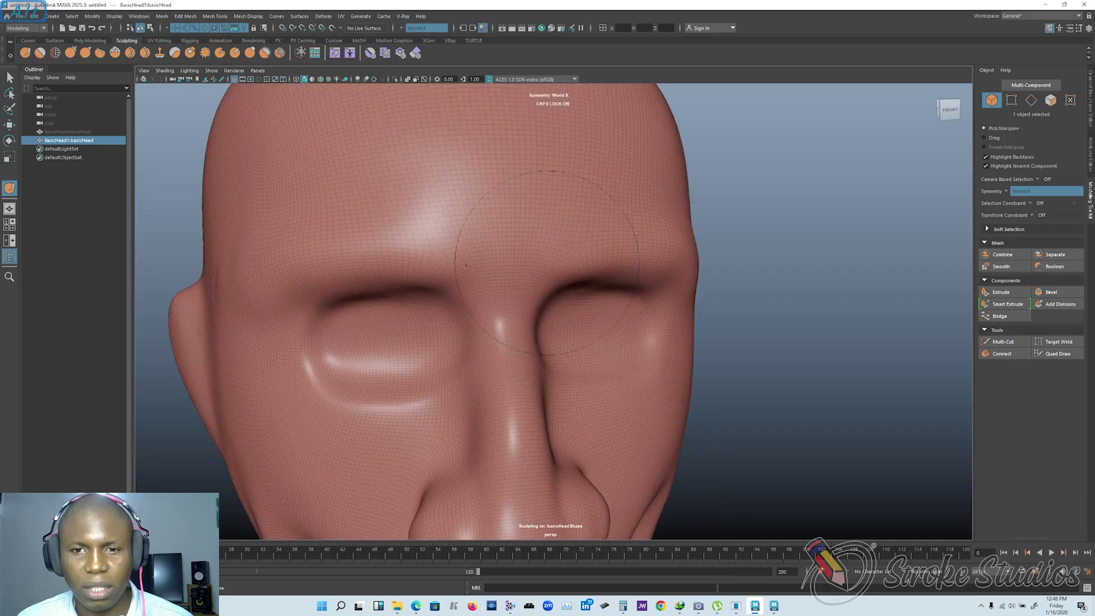
# Step: Leave the sculpting tool and select the head mesh to examine its wireframe density across the forehead, face and neck
pyautogui.press('q')
pyautogui.click(736, 274)
pyautogui.click(465, 282)
pyautogui.keyDown('alt'); pyautogui.moveTo(399, 280); pyautogui.dragTo(434, 268, button='right'); pyautogui.keyUp('alt')
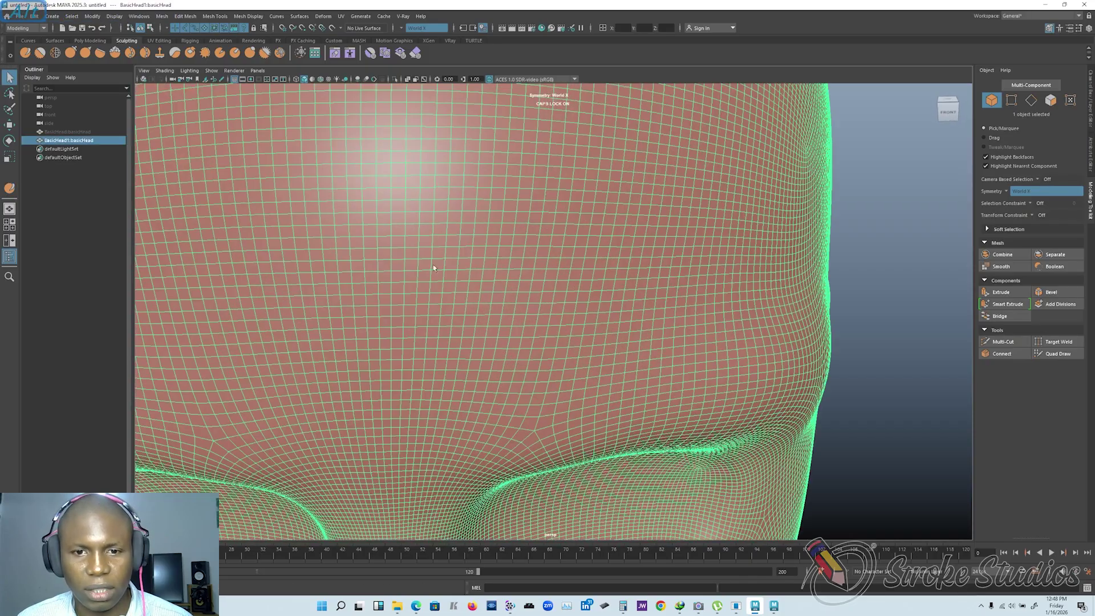
pyautogui.keyDown('alt'); pyautogui.scroll(-12, 456, 299); pyautogui.keyUp('alt')
pyautogui.keyDown('alt'); pyautogui.moveTo(476, 291); pyautogui.dragTo(506, 205, button='middle'); pyautogui.keyUp('alt')
pyautogui.keyDown('alt'); pyautogui.moveTo(547, 257); pyautogui.dragTo(531, 274); pyautogui.keyUp('alt')
pyautogui.keyDown('alt'); pyautogui.scroll(3, 527, 230); pyautogui.keyUp('alt')
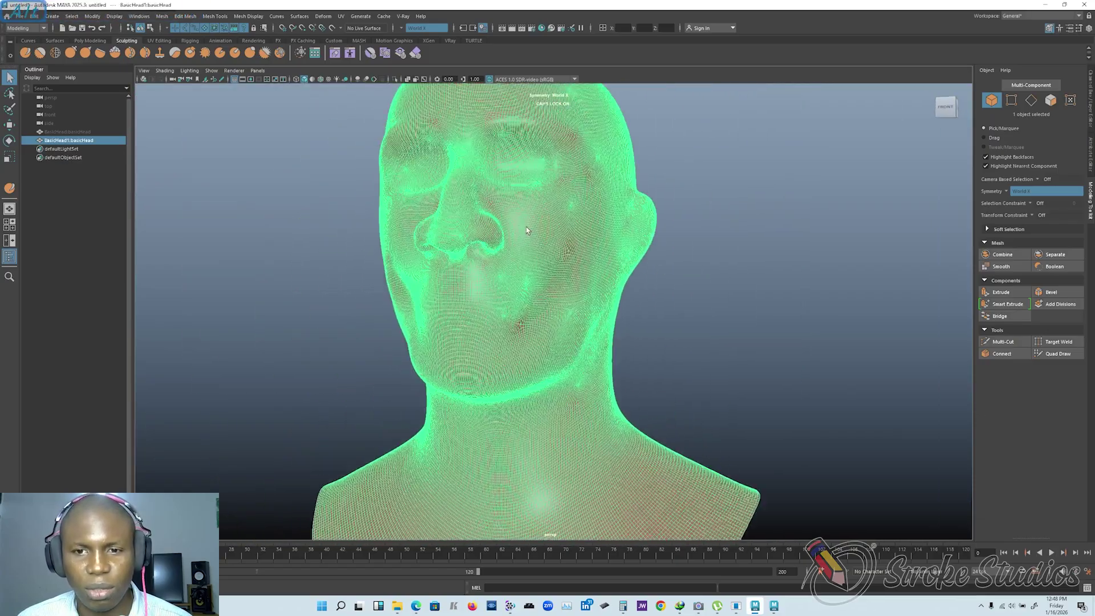
pyautogui.keyDown('alt'); pyautogui.scroll(3, 531, 300); pyautogui.keyUp('alt')
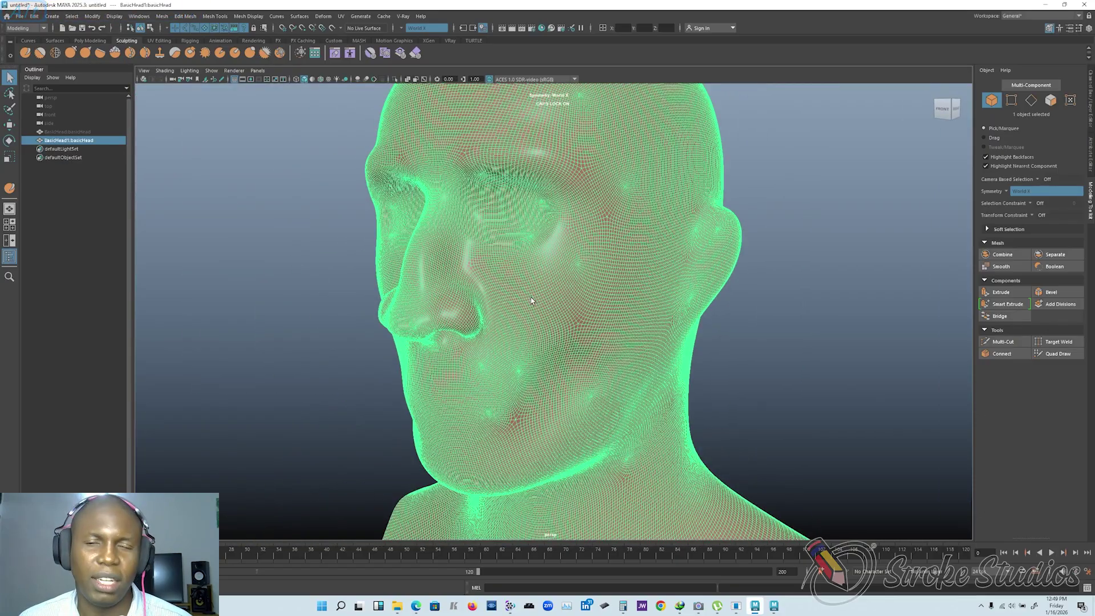
pyautogui.keyDown('alt'); pyautogui.scroll(-4, 546, 293); pyautogui.keyUp('alt')
pyautogui.keyDown('alt'); pyautogui.moveTo(546, 293); pyautogui.dragTo(563, 285, button='middle'); pyautogui.keyUp('alt')
pyautogui.keyDown('alt'); pyautogui.moveTo(531, 265); pyautogui.dragTo(593, 276); pyautogui.keyUp('alt')
pyautogui.keyDown('alt'); pyautogui.scroll(4, 567, 245); pyautogui.keyUp('alt')
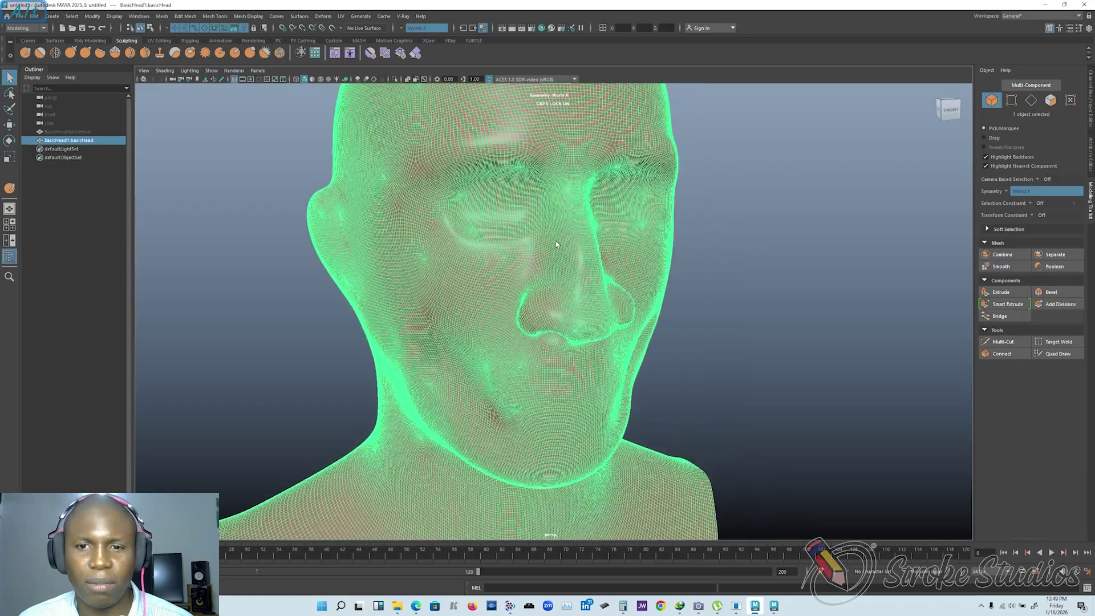
# Step: Examine the wireframe flow around the brow, eye sockets, nose, cheeks and chin
pyautogui.keyDown('alt'); pyautogui.moveTo(563, 232); pyautogui.dragTo(536, 283, button='middle'); pyautogui.keyUp('alt')
pyautogui.scroll(-3, 534, 281)
pyautogui.scroll(4, 523, 294)
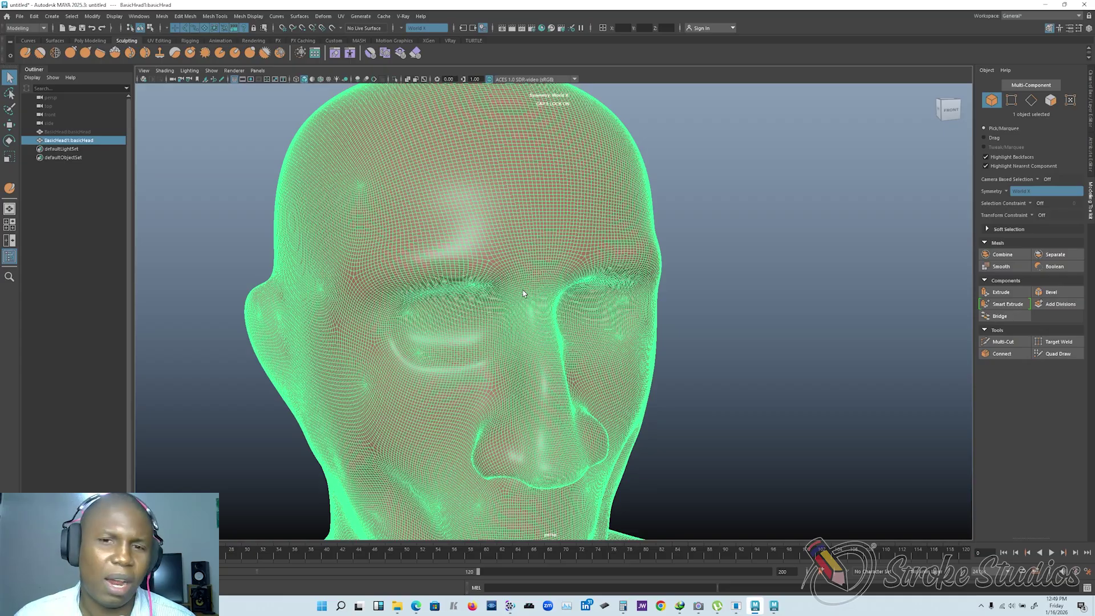
pyautogui.keyDown('alt'); pyautogui.moveTo(521, 283); pyautogui.dragTo(503, 255); pyautogui.keyUp('alt')
pyautogui.keyDown('alt'); pyautogui.moveTo(503, 254); pyautogui.dragTo(485, 228, button='right'); pyautogui.keyUp('alt')
pyautogui.keyDown('alt'); pyautogui.moveTo(485, 228); pyautogui.dragTo(538, 189); pyautogui.keyUp('alt')
pyautogui.keyDown('alt'); pyautogui.moveTo(538, 188); pyautogui.dragTo(538, 214, button='right'); pyautogui.keyUp('alt')
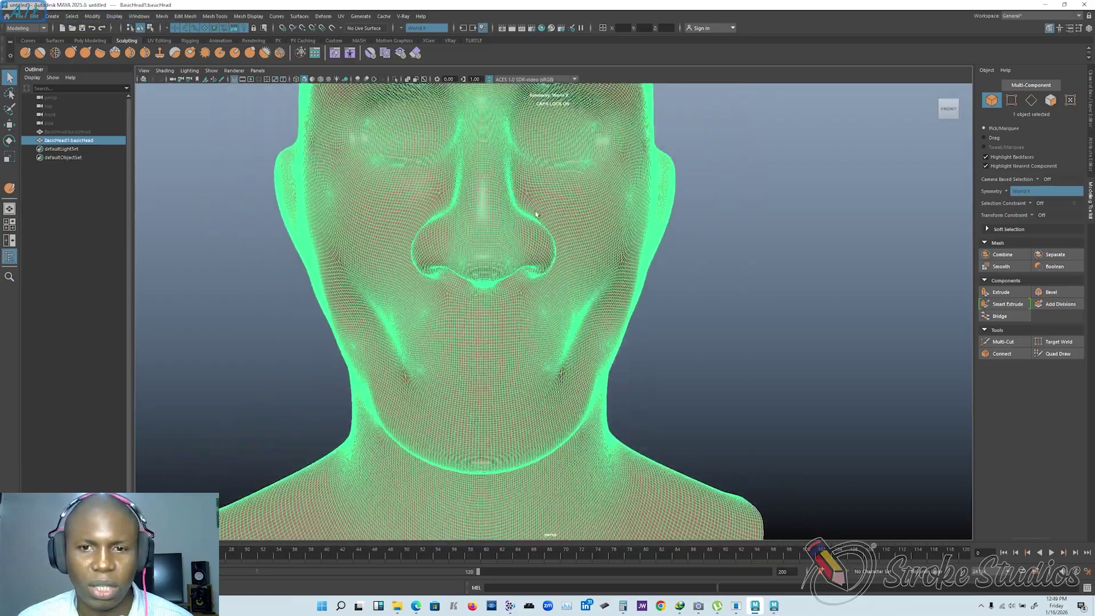
pyautogui.keyDown('alt'); pyautogui.moveTo(538, 214); pyautogui.dragTo(556, 217, button='middle'); pyautogui.keyUp('alt')
pyautogui.keyDown('alt'); pyautogui.moveTo(556, 218); pyautogui.dragTo(497, 221); pyautogui.keyUp('alt')
# Step: Deselect the head and examine its plain shaded form around the eyes, nose, mouth area and jaw from several angles
pyautogui.click(707, 321)
pyautogui.keyDown('alt'); pyautogui.moveTo(699, 321); pyautogui.dragTo(618, 249, button='right'); pyautogui.keyUp('alt')
pyautogui.keyDown('alt'); pyautogui.moveTo(618, 249); pyautogui.dragTo(442, 215); pyautogui.keyUp('alt')
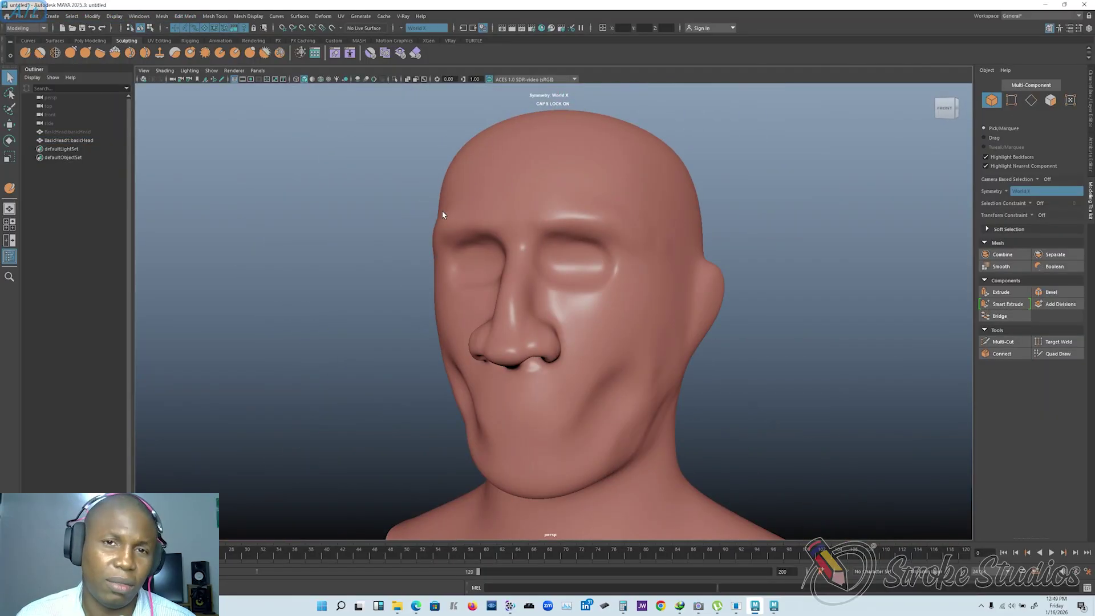
pyautogui.keyDown('alt'); pyautogui.moveTo(442, 215); pyautogui.dragTo(543, 257); pyautogui.keyUp('alt')
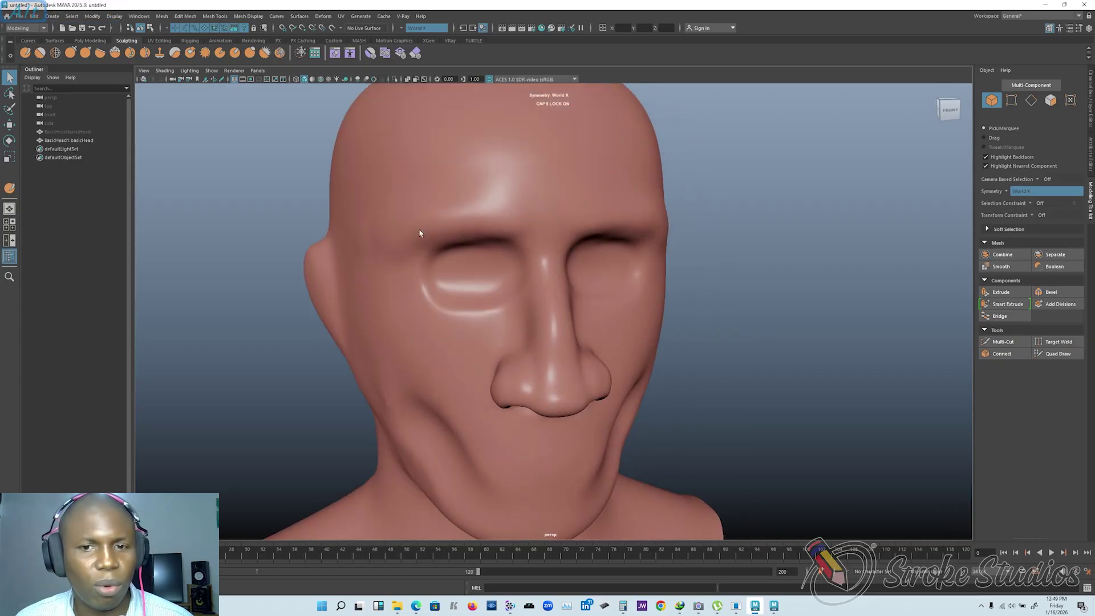
pyautogui.keyDown('alt'); pyautogui.moveTo(493, 232); pyautogui.dragTo(592, 230); pyautogui.keyUp('alt')
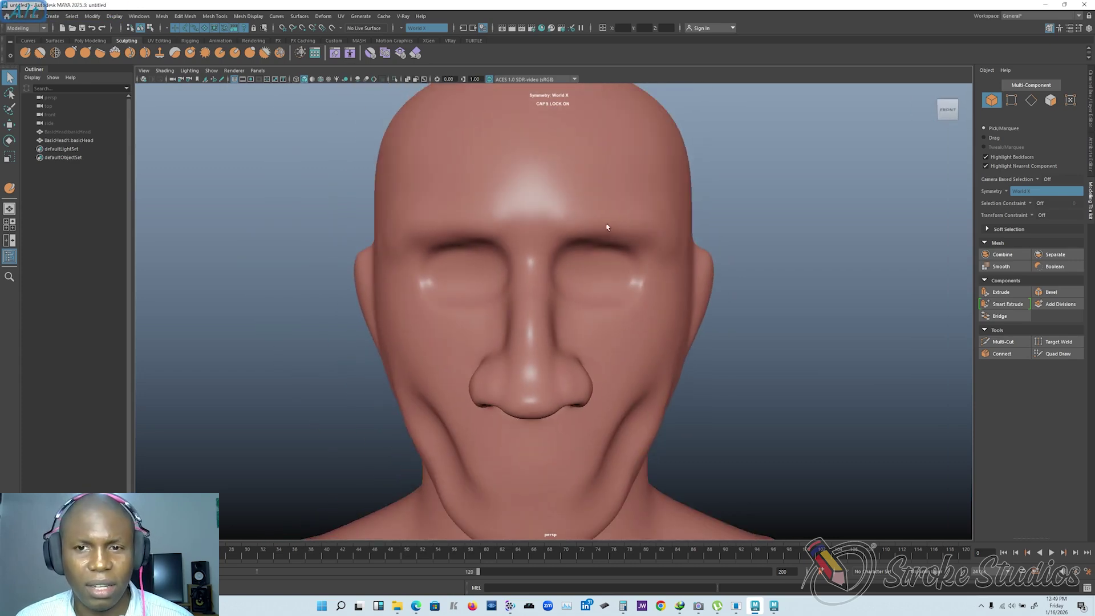
pyautogui.keyDown('alt'); pyautogui.moveTo(638, 319); pyautogui.dragTo(656, 219, button='middle'); pyautogui.keyUp('alt')
pyautogui.scroll(1, 574, 292)
pyautogui.keyDown('alt'); pyautogui.moveTo(613, 387); pyautogui.dragTo(608, 316, button='middle'); pyautogui.keyUp('alt')
pyautogui.keyDown('alt'); pyautogui.moveTo(549, 307); pyautogui.dragTo(522, 304); pyautogui.keyUp('alt')
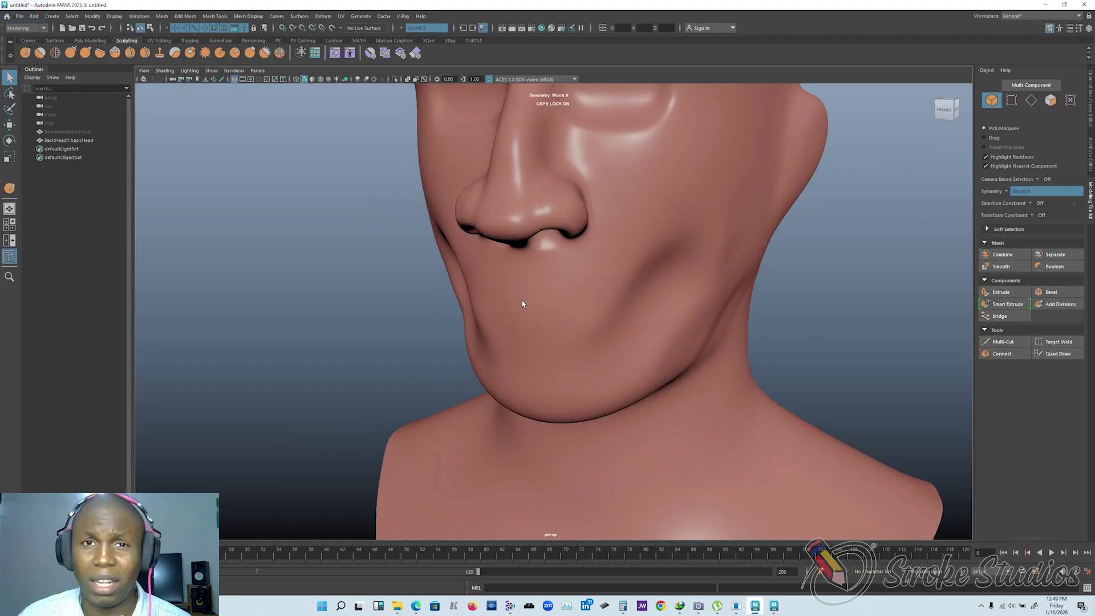
pyautogui.scroll(-5, 548, 301)
pyautogui.keyDown('alt'); pyautogui.moveTo(567, 298); pyautogui.dragTo(579, 320, button='middle'); pyautogui.keyUp('alt')
pyautogui.scroll(1, 579, 320)
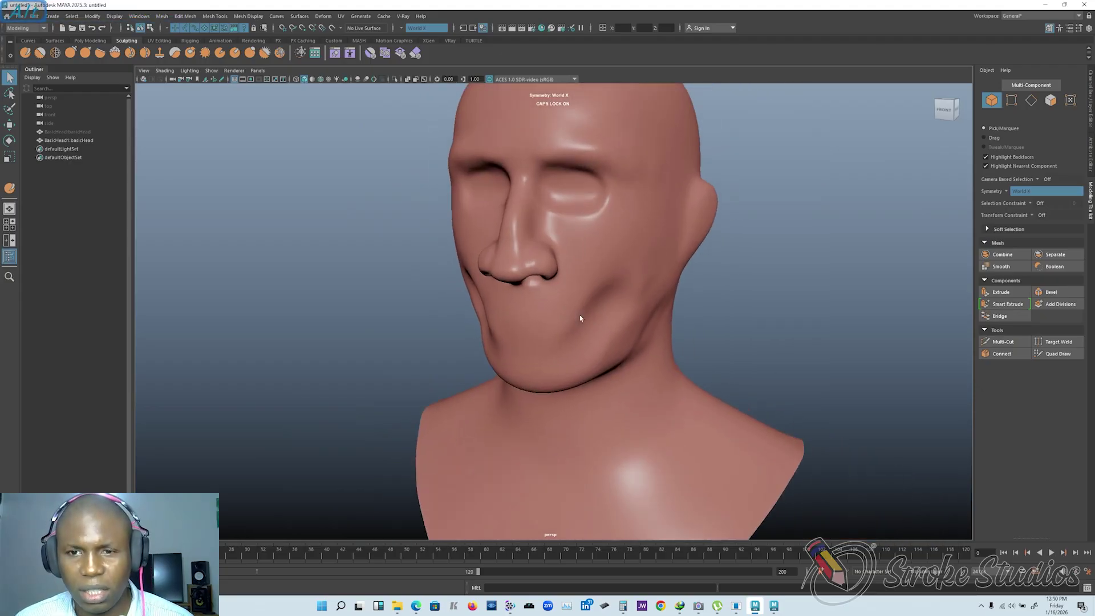
pyautogui.keyDown('alt'); pyautogui.moveTo(680, 368); pyautogui.dragTo(535, 362); pyautogui.keyUp('alt')
pyautogui.scroll(2, 568, 319)
pyautogui.keyDown('alt'); pyautogui.moveTo(568, 319); pyautogui.dragTo(572, 307); pyautogui.keyUp('alt')
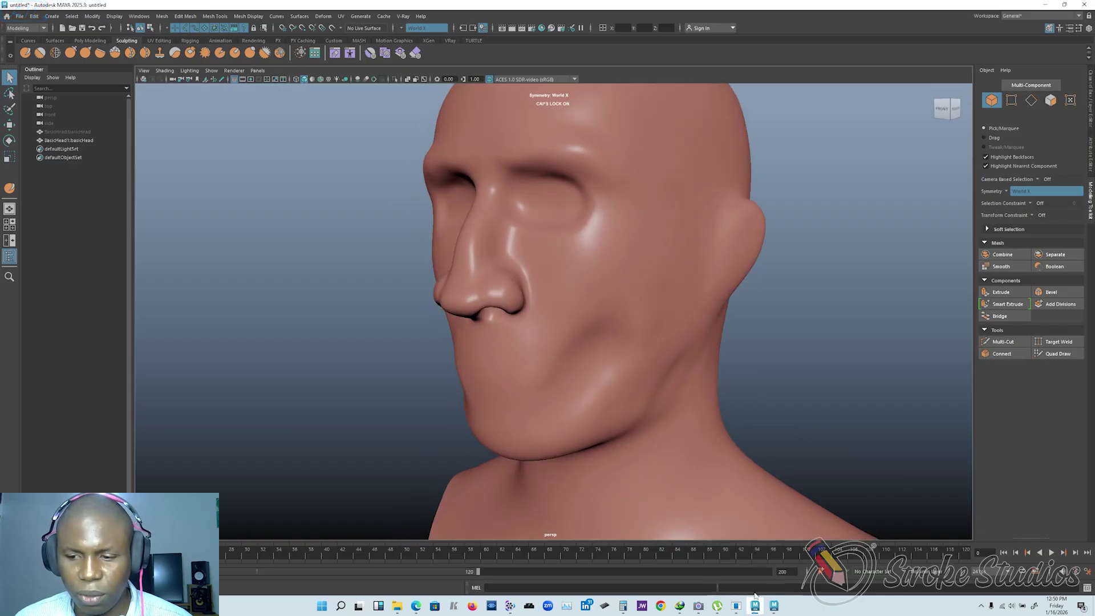
# Step: Switch to the other Maya scene with the finished rigged character, examine its face topology and deselect the eyelid control
pyautogui.click(773, 606)
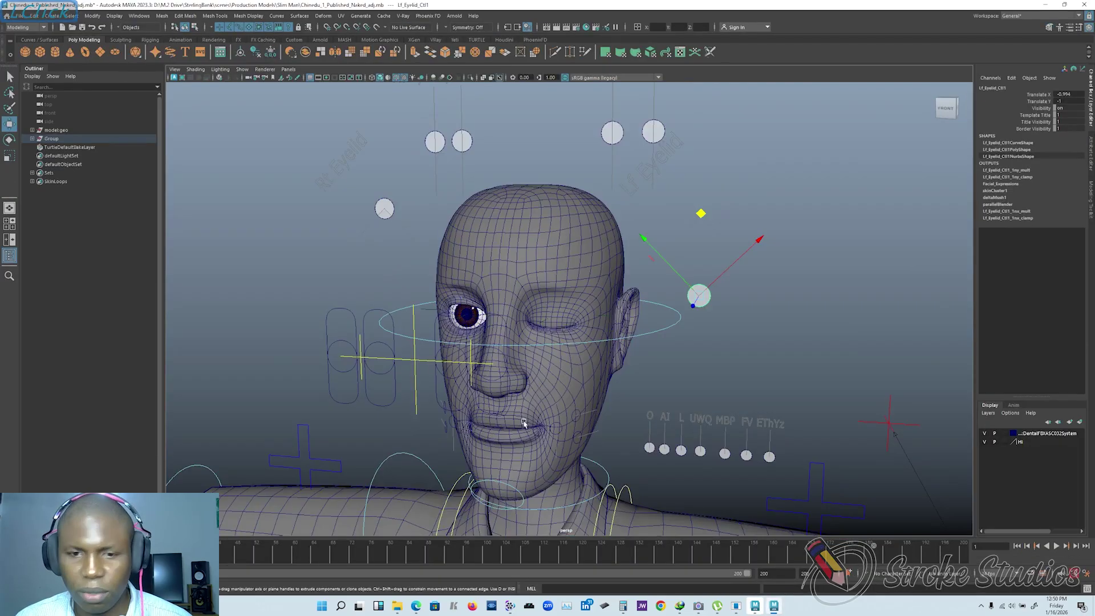
pyautogui.scroll(4, 600, 287)
pyautogui.scroll(5, 642, 308)
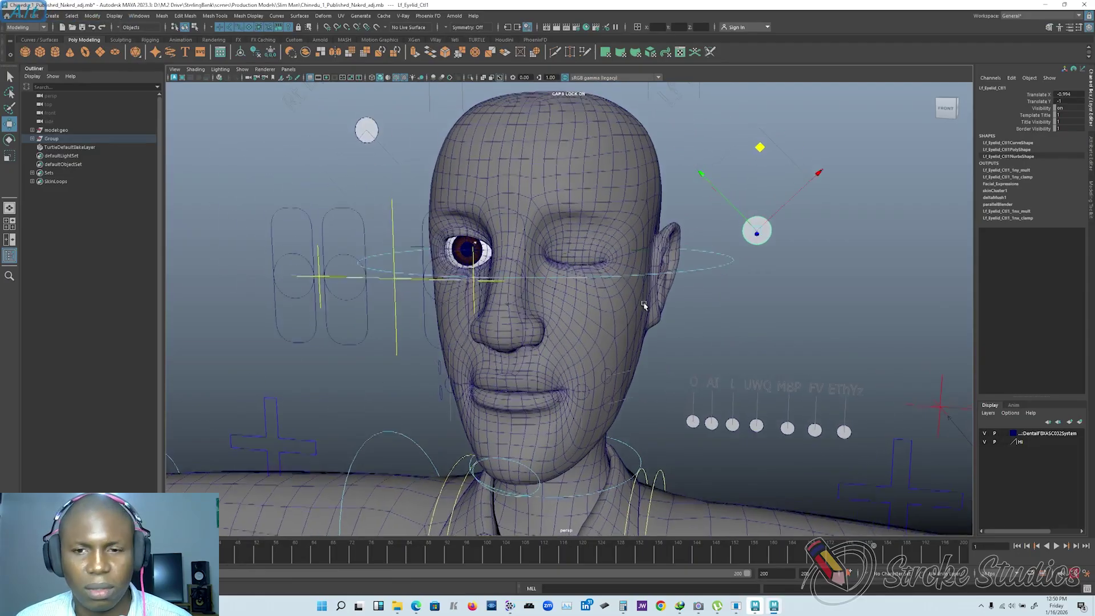
pyautogui.scroll(-4, 657, 312)
pyautogui.keyDown('alt'); pyautogui.moveTo(657, 312); pyautogui.dragTo(697, 347); pyautogui.keyUp('alt')
pyautogui.click(698, 346)
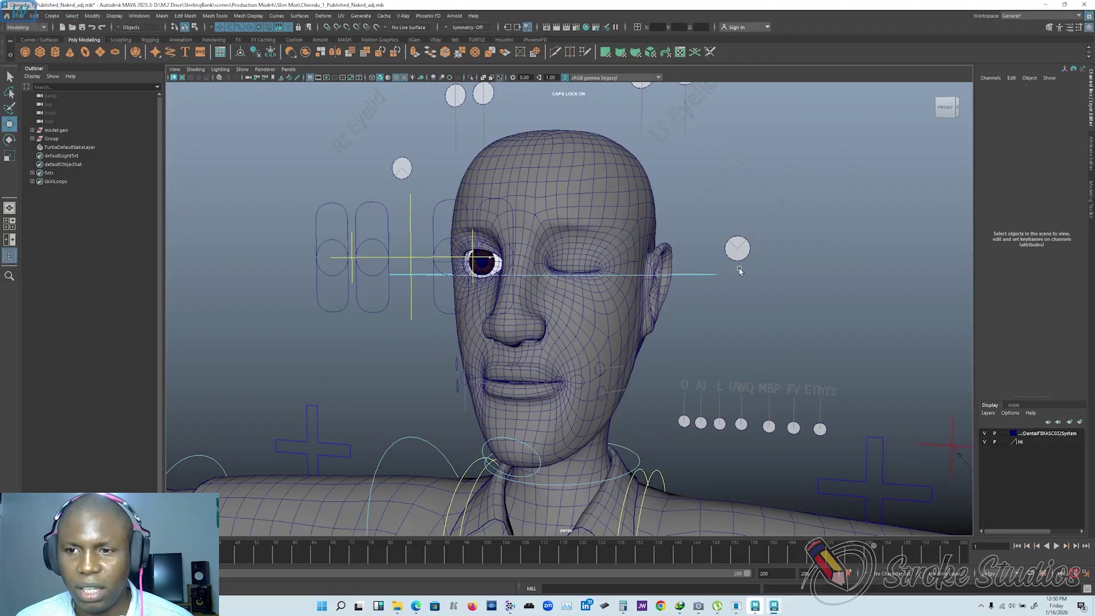
# Step: Reset the left eyelid control to Translate X 0 and Translate Y 0 so the closed eye opens
pyautogui.click(741, 251)
pyautogui.moveTo(738, 206); pyautogui.dragTo(600, 299)
pyautogui.scroll(5, 600, 299)
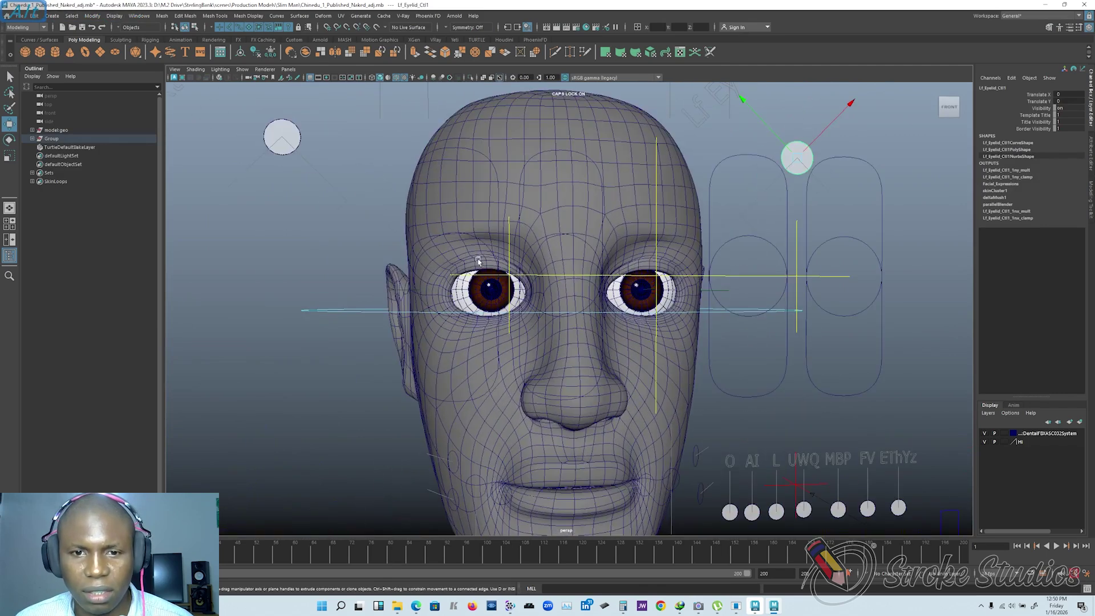
# Step: Hide the rig's control curves around the character's head in the viewport
pyautogui.keyDown('alt'); pyautogui.moveTo(478, 261); pyautogui.dragTo(493, 242); pyautogui.keyUp('alt')
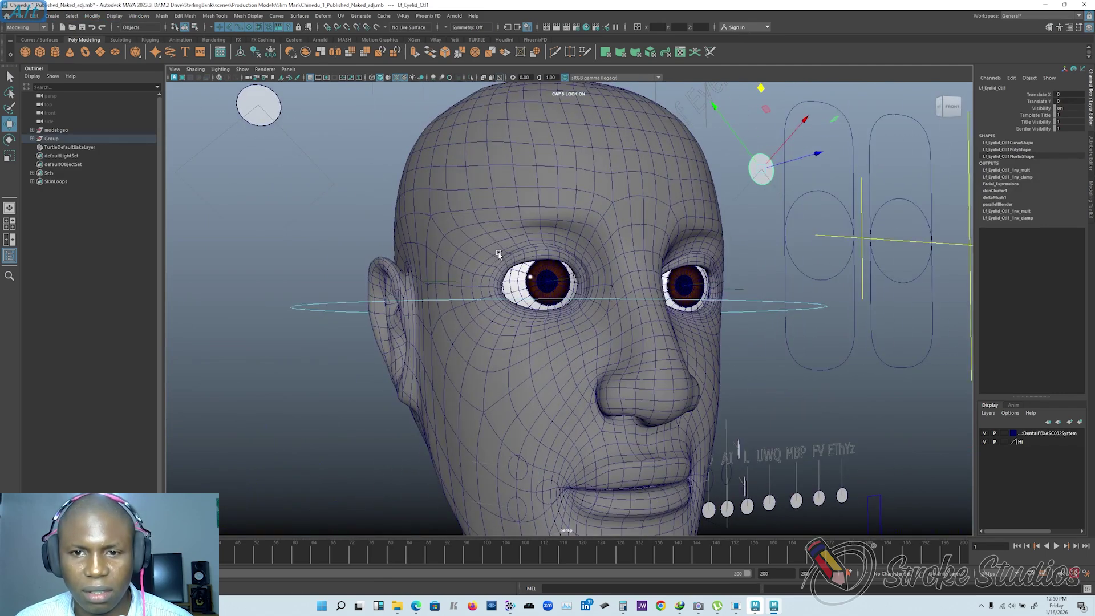
pyautogui.click(241, 69)
pyautogui.click(270, 132)
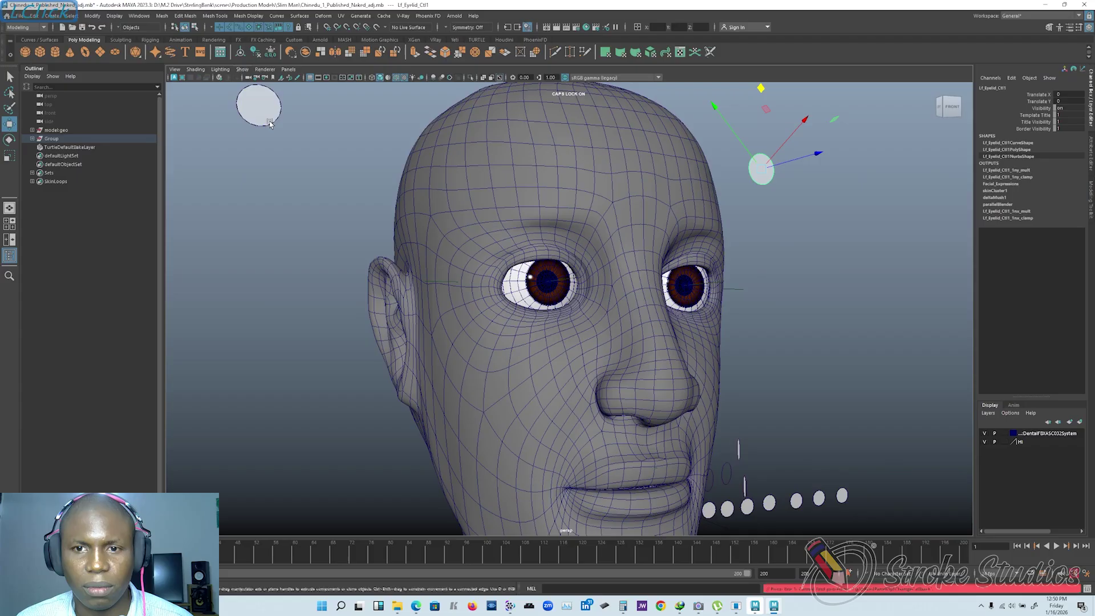
# Step: Examine the character's edge loops around the eyes, nose, mouth and chin from the front and both sides
pyautogui.keyDown('alt'); pyautogui.moveTo(625, 266); pyautogui.dragTo(490, 251); pyautogui.keyUp('alt')
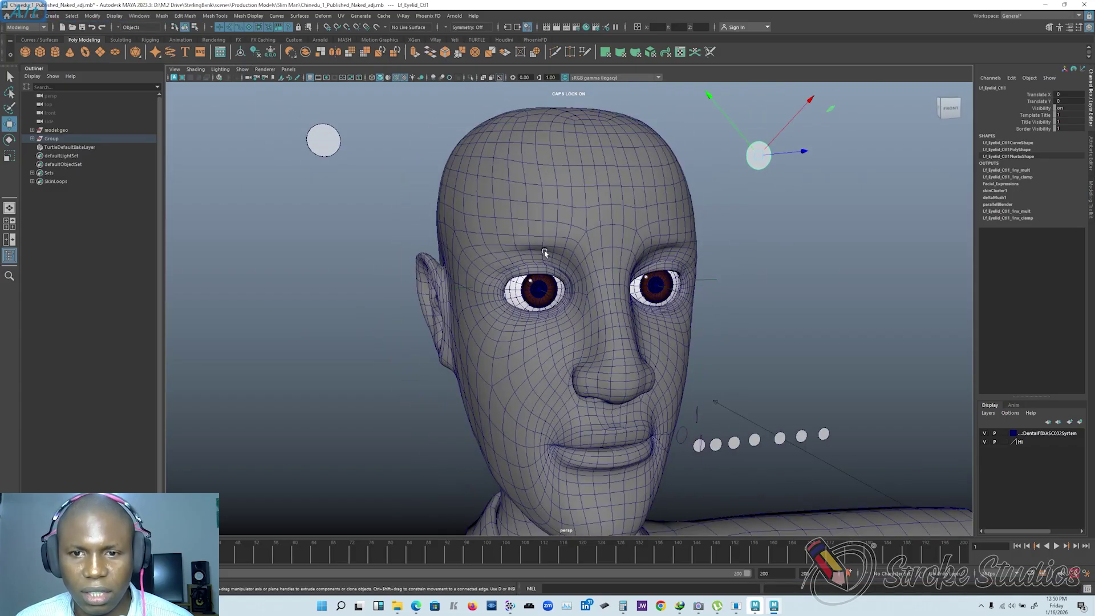
pyautogui.scroll(3, 545, 253)
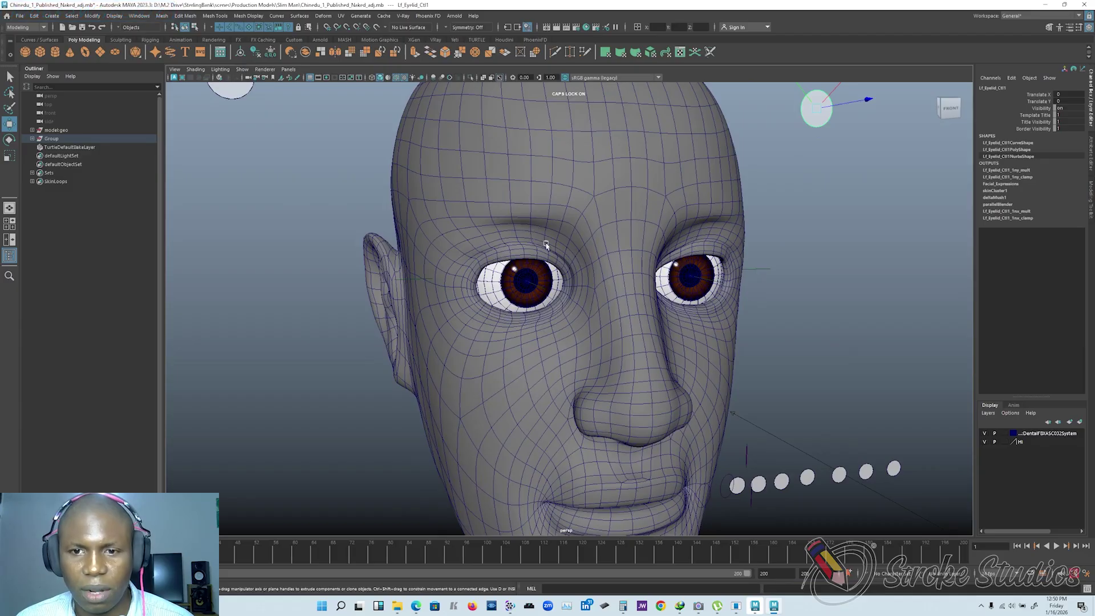
pyautogui.keyDown('alt'); pyautogui.moveTo(625, 247); pyautogui.dragTo(712, 271); pyautogui.keyUp('alt')
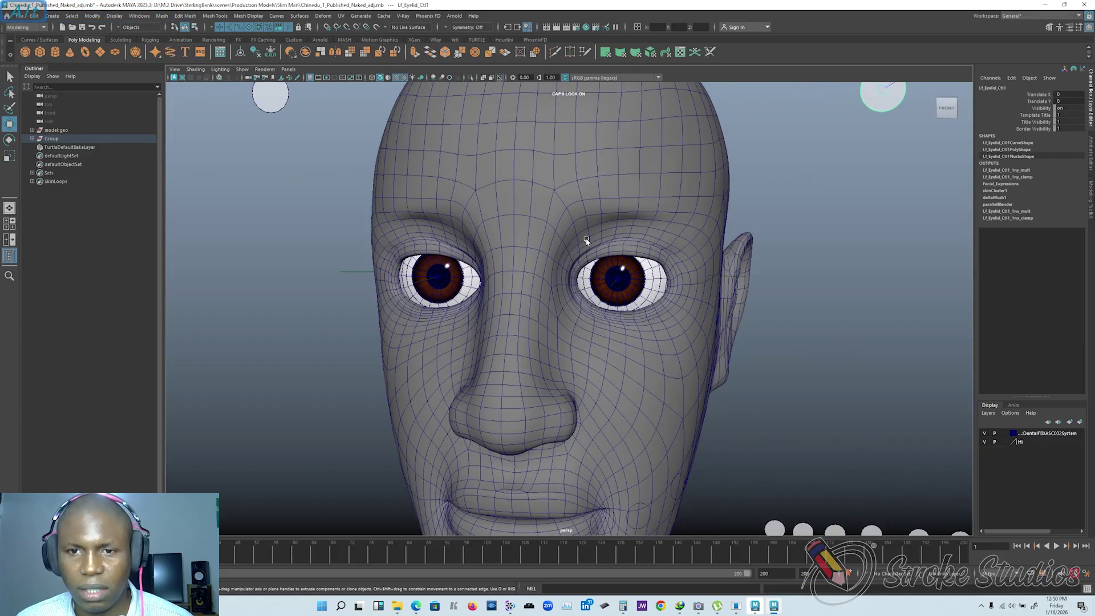
pyautogui.keyDown('alt'); pyautogui.moveTo(618, 292); pyautogui.dragTo(662, 250); pyautogui.keyUp('alt')
pyautogui.scroll(-2, 606, 237)
pyautogui.keyDown('alt'); pyautogui.moveTo(650, 360); pyautogui.dragTo(583, 194, button='middle'); pyautogui.keyUp('alt')
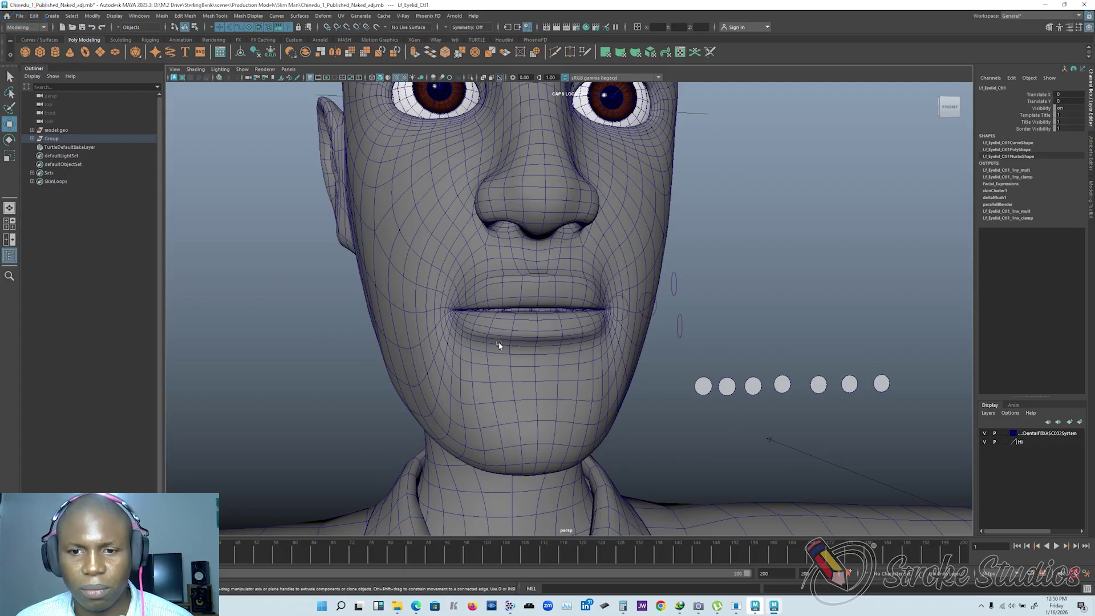
pyautogui.keyDown('alt'); pyautogui.moveTo(557, 335); pyautogui.dragTo(548, 337); pyautogui.keyUp('alt')
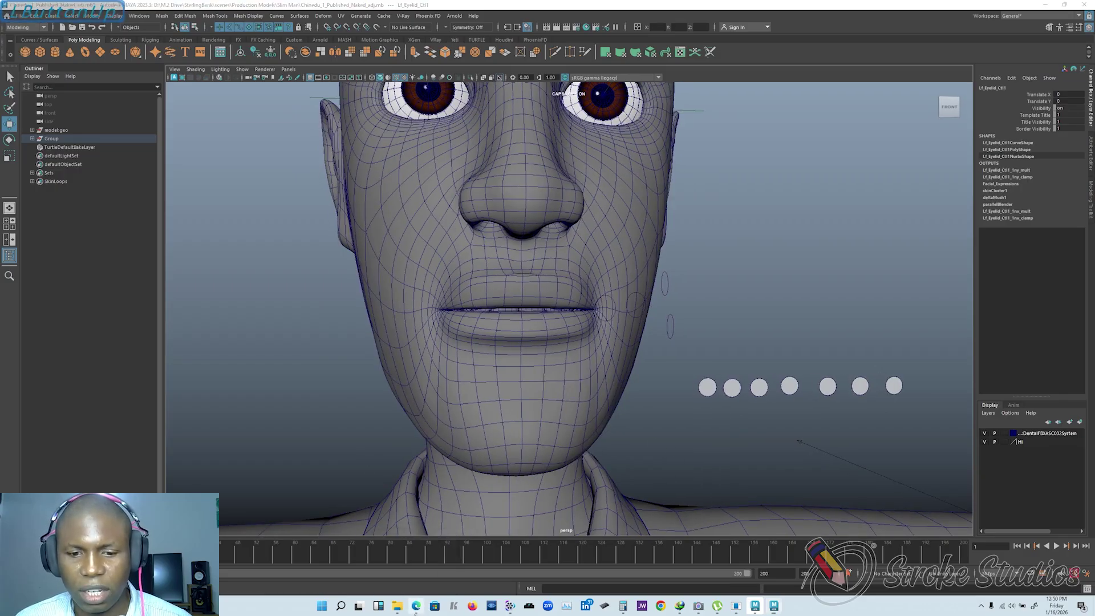
# Step: Switch to the browser and compare the colour-coded face topology references for the male head, bear head and female face
pyautogui.moveTo(1094, 319); pyautogui.dragTo(349, 0)
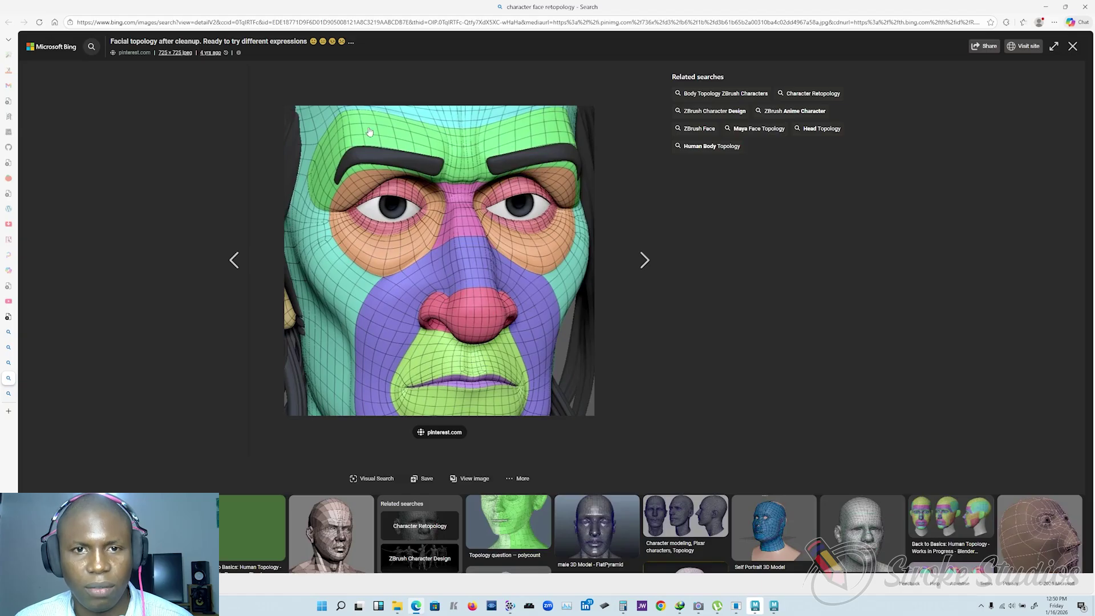
pyautogui.press('alt')
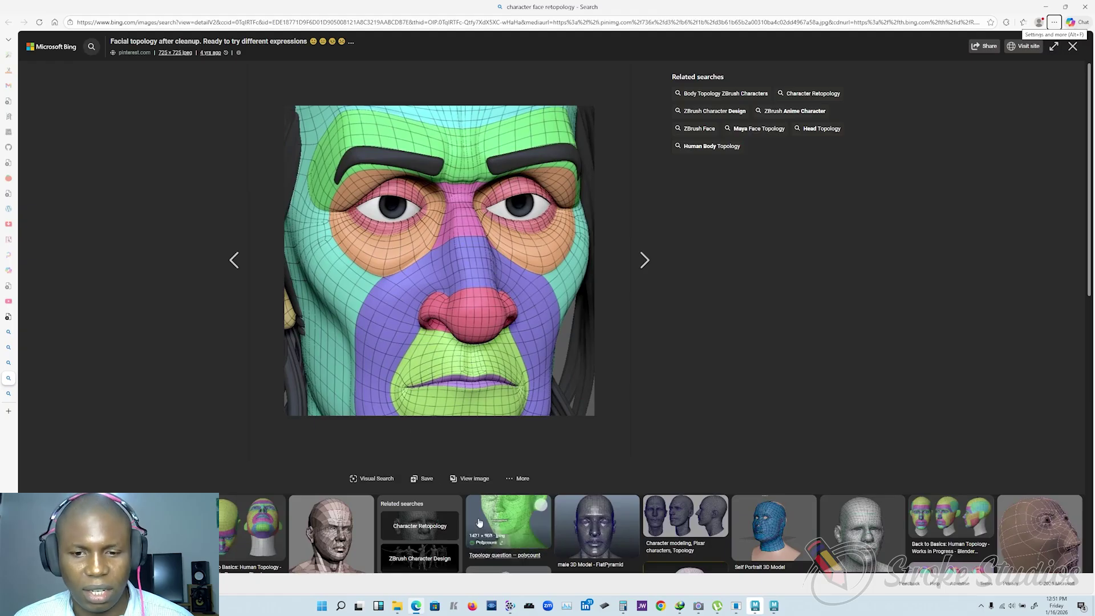
pyautogui.click(8, 393)
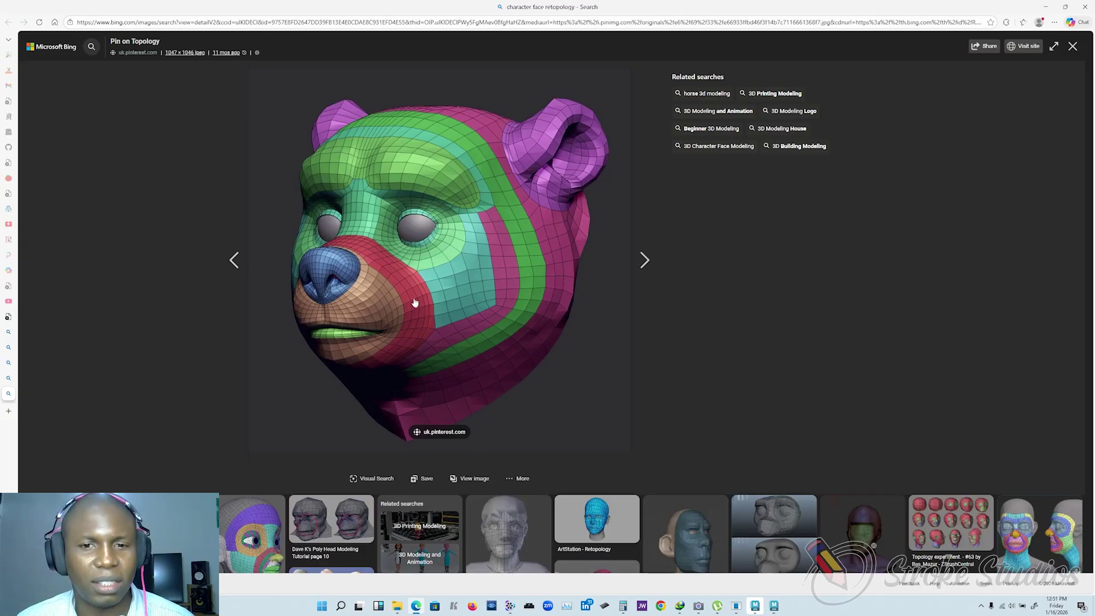
pyautogui.click(9, 363)
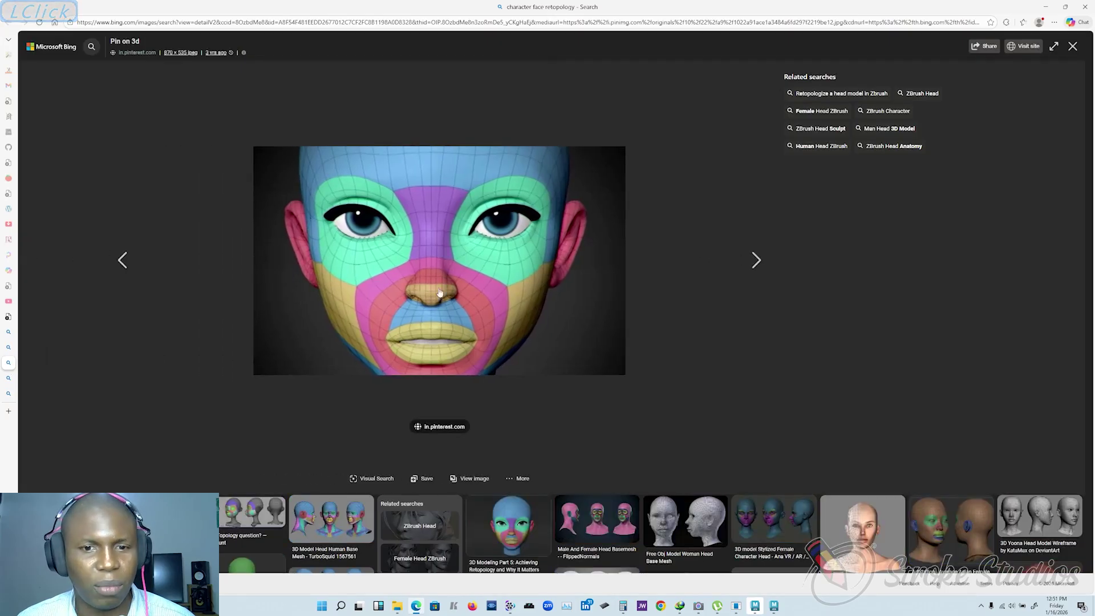
# Step: Switch back to the rigged character in Maya and show its control curves around the head again
pyautogui.click(1046, 8)
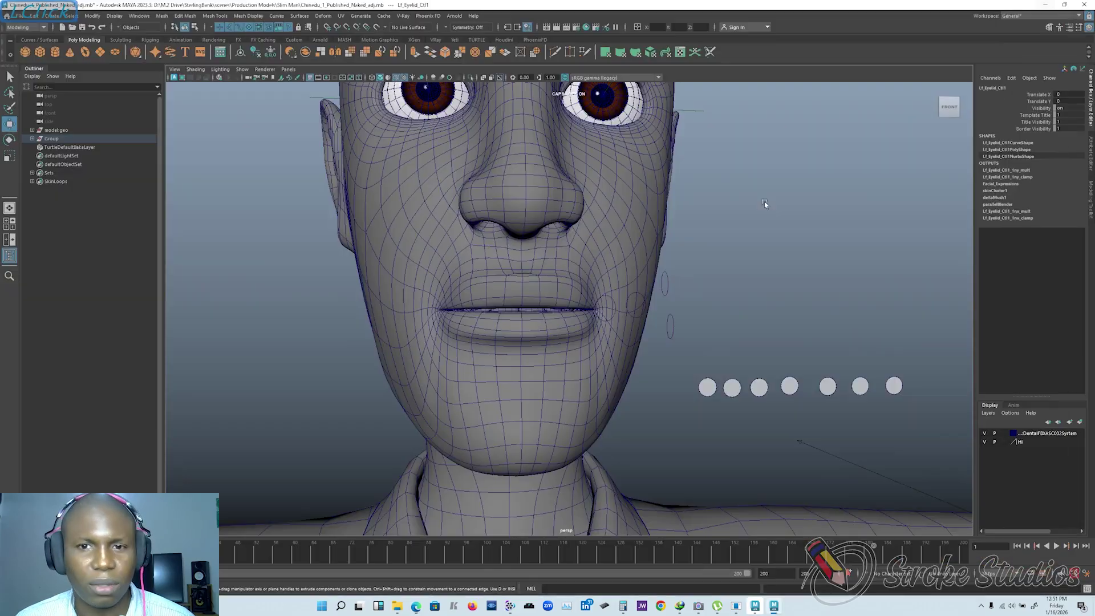
pyautogui.moveTo(611, 285)
pyautogui.keyDown('alt'); pyautogui.mouseDown()
pyautogui.moveTo(626, 274)
pyautogui.moveTo(313, 188)
pyautogui.mouseUp(); pyautogui.keyUp('alt')
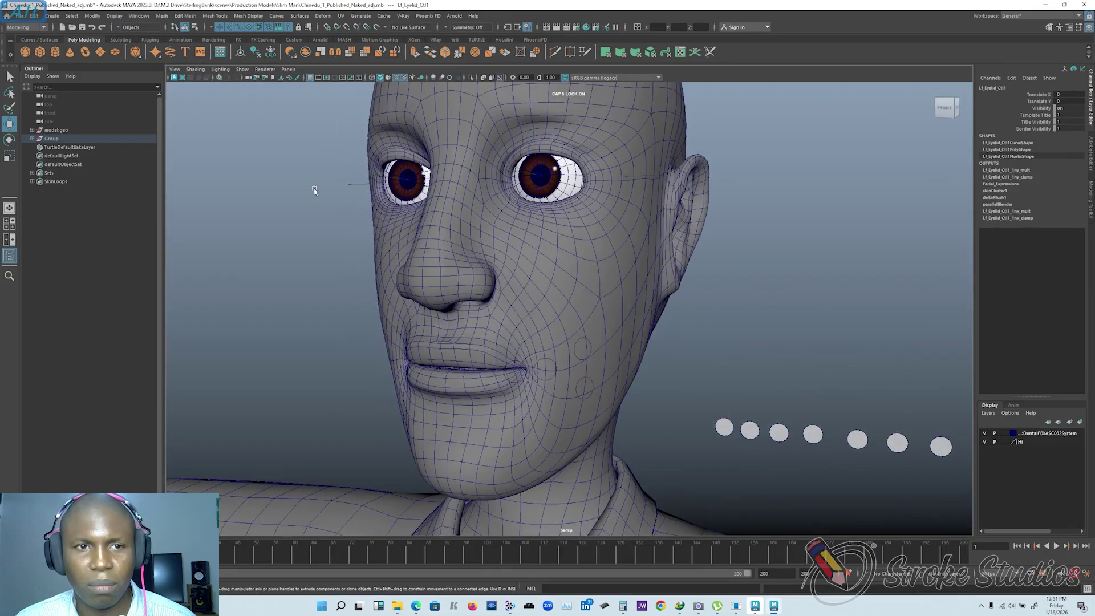
pyautogui.click(203, 73)
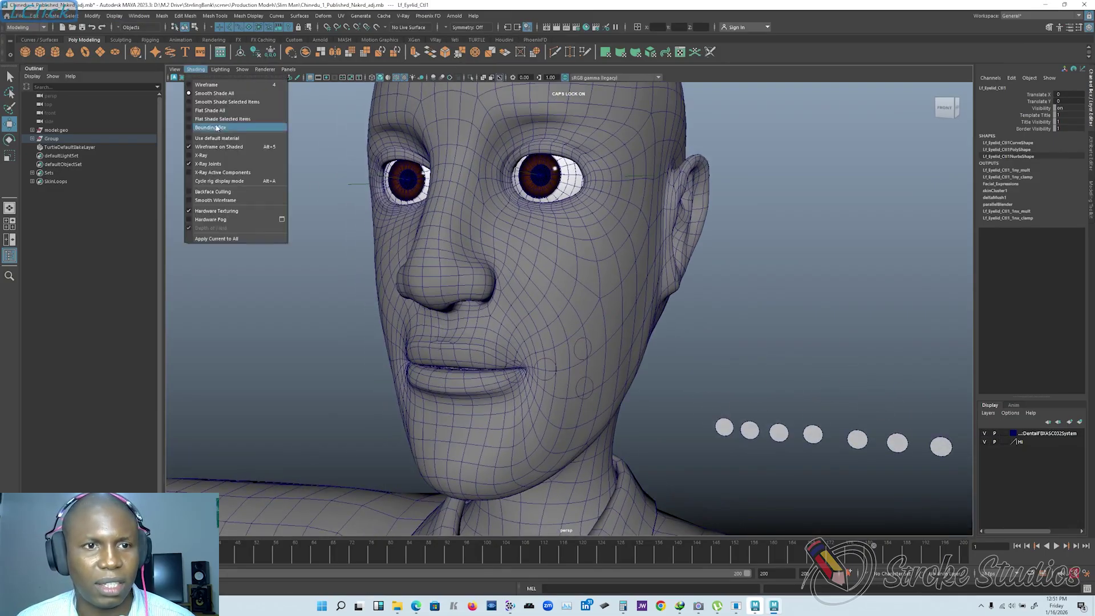
pyautogui.click(261, 124)
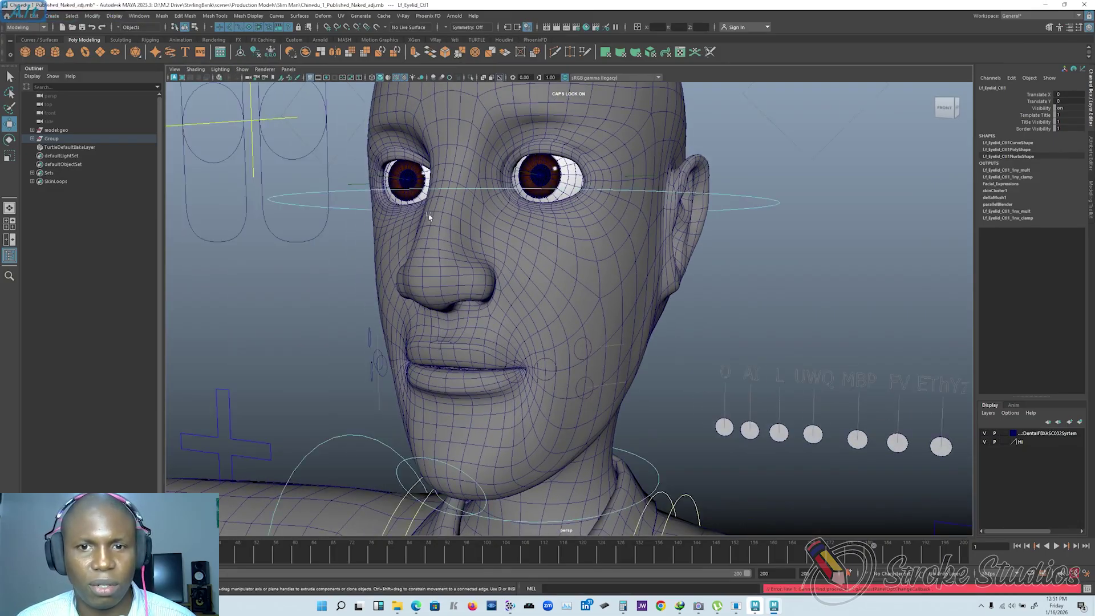
# Step: Close the character's left eye by moving the left eyelid control to Translate X -1 and Translate Y -0.992
pyautogui.scroll(-4, 432, 215)
pyautogui.keyDown('alt'); pyautogui.moveTo(431, 216); pyautogui.dragTo(638, 252); pyautogui.keyUp('alt')
pyautogui.keyDown('alt'); pyautogui.moveTo(699, 208); pyautogui.dragTo(679, 273, button='middle'); pyautogui.keyUp('alt')
pyautogui.scroll(-1, 552, 236)
pyautogui.keyDown('alt'); pyautogui.moveTo(713, 135); pyautogui.dragTo(716, 125, button='middle'); pyautogui.keyUp('alt')
pyautogui.scroll(6, 623, 225)
pyautogui.keyDown('alt'); pyautogui.moveTo(620, 222); pyautogui.dragTo(568, 234); pyautogui.keyUp('alt')
pyautogui.keyDown('alt'); pyautogui.moveTo(512, 237); pyautogui.dragTo(547, 240, button='middle'); pyautogui.keyUp('alt')
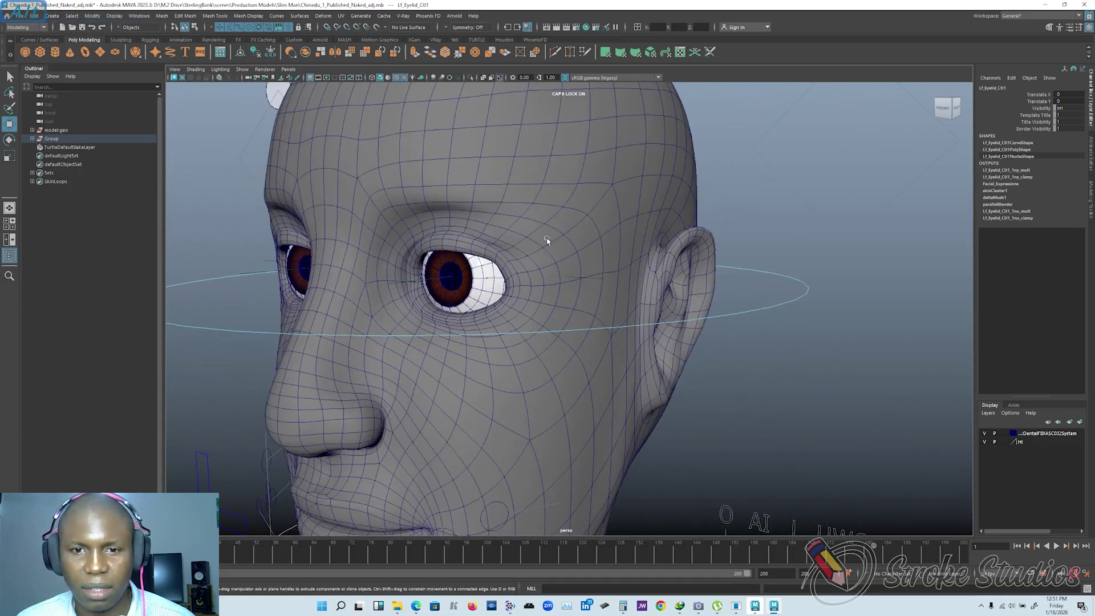
pyautogui.scroll(-3, 623, 241)
pyautogui.keyDown('alt'); pyautogui.moveTo(698, 181); pyautogui.dragTo(685, 235, button='middle'); pyautogui.keyUp('alt')
pyautogui.moveTo(761, 100); pyautogui.dragTo(723, 365)
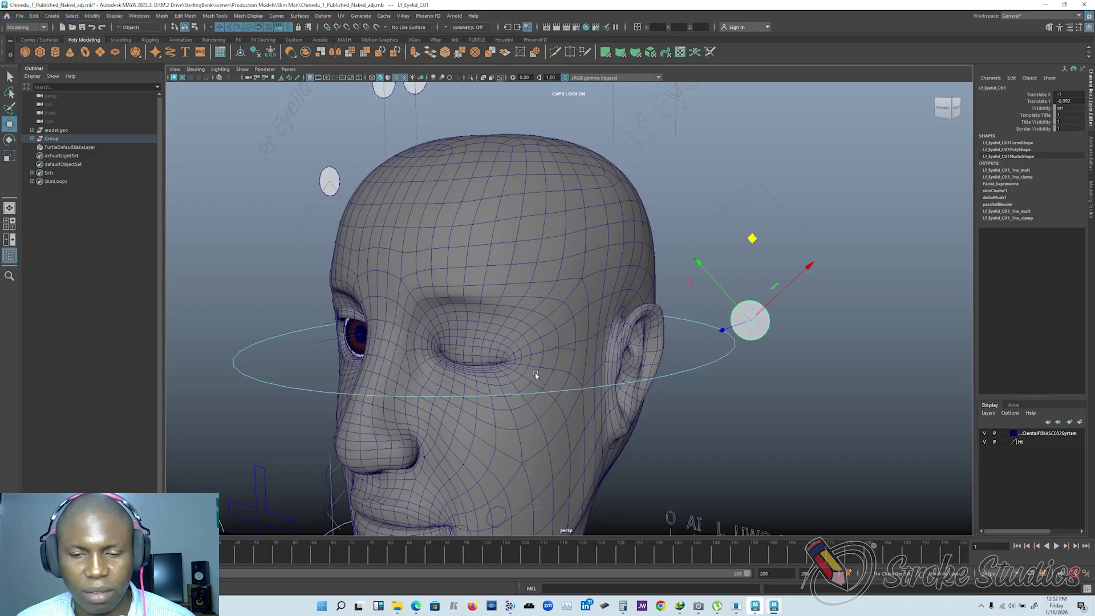
# Step: Return the left eyelid control to its open position so the closed eye reopens
pyautogui.moveTo(741, 239); pyautogui.dragTo(694, 192)
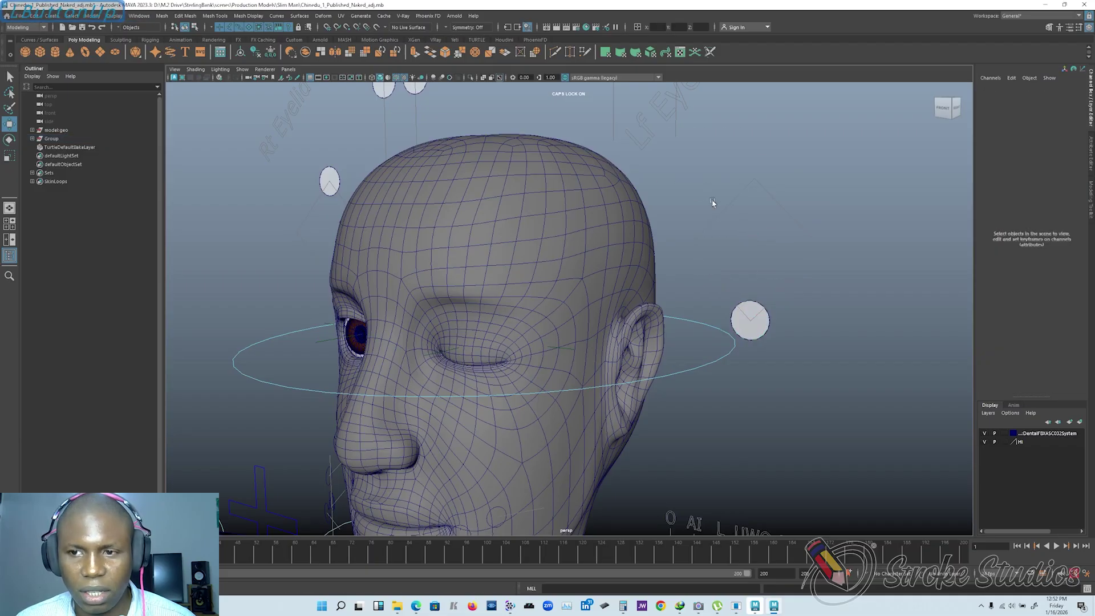
pyautogui.scroll(-3, 534, 313)
pyautogui.click(782, 313)
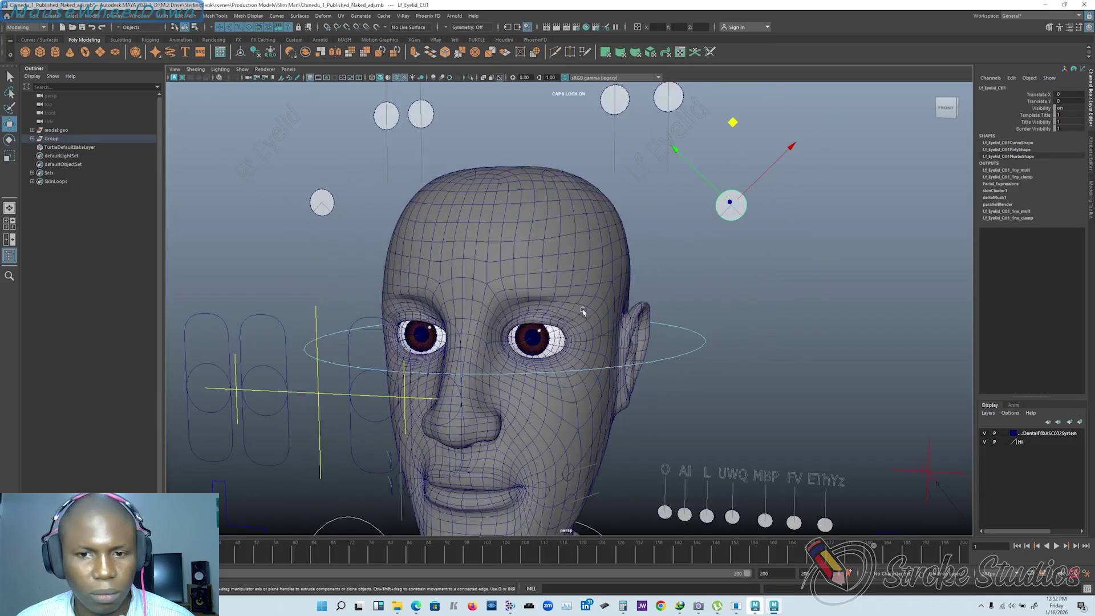
# Step: Open the character's mouth wide by rotating the jaw control to about 41.65 in Rotate Z
pyautogui.keyDown('alt'); pyautogui.moveTo(542, 345); pyautogui.dragTo(558, 327); pyautogui.keyUp('alt')
pyautogui.click(558, 428)
pyautogui.keyDown('alt'); pyautogui.moveTo(569, 443); pyautogui.dragTo(530, 342); pyautogui.keyUp('alt')
pyautogui.press('e')
pyautogui.moveTo(530, 294); pyautogui.dragTo(597, 328)
pyautogui.hotkey('ctrl', 'z')
pyautogui.moveTo(554, 276); pyautogui.dragTo(595, 308)
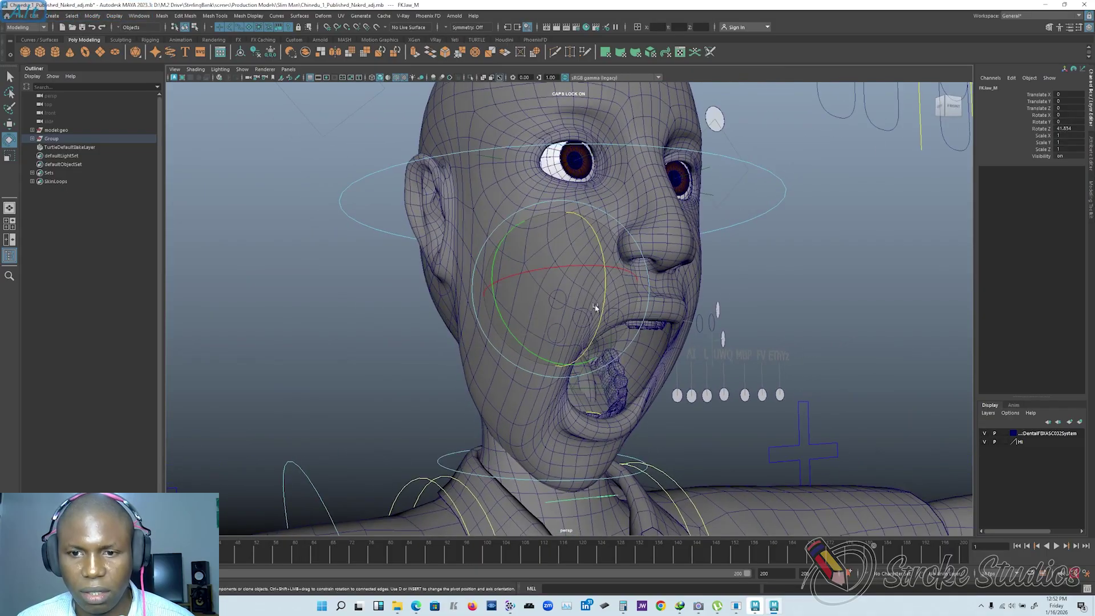
# Step: Stretch both corners of the open mouth by moving the right and left wide-lip controls outward to 1
pyautogui.click(563, 321)
pyautogui.press('w')
pyautogui.moveTo(530, 301); pyautogui.dragTo(454, 303)
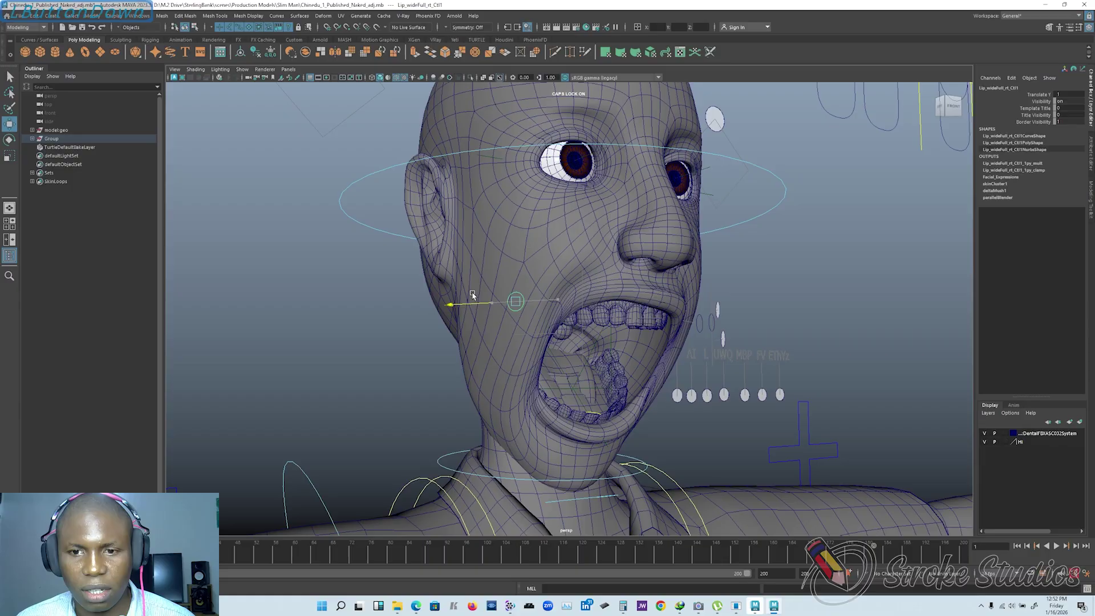
pyautogui.keyDown('alt'); pyautogui.moveTo(571, 294); pyautogui.dragTo(550, 271); pyautogui.keyUp('alt')
pyautogui.keyDown('alt'); pyautogui.moveTo(578, 330); pyautogui.dragTo(569, 296); pyautogui.keyUp('alt')
pyautogui.click(616, 319)
pyautogui.click(610, 309)
# Step: Examine how the edge loops around the wide-open mouth and cheeks deform, from the front and the side
pyautogui.scroll(2, 569, 296)
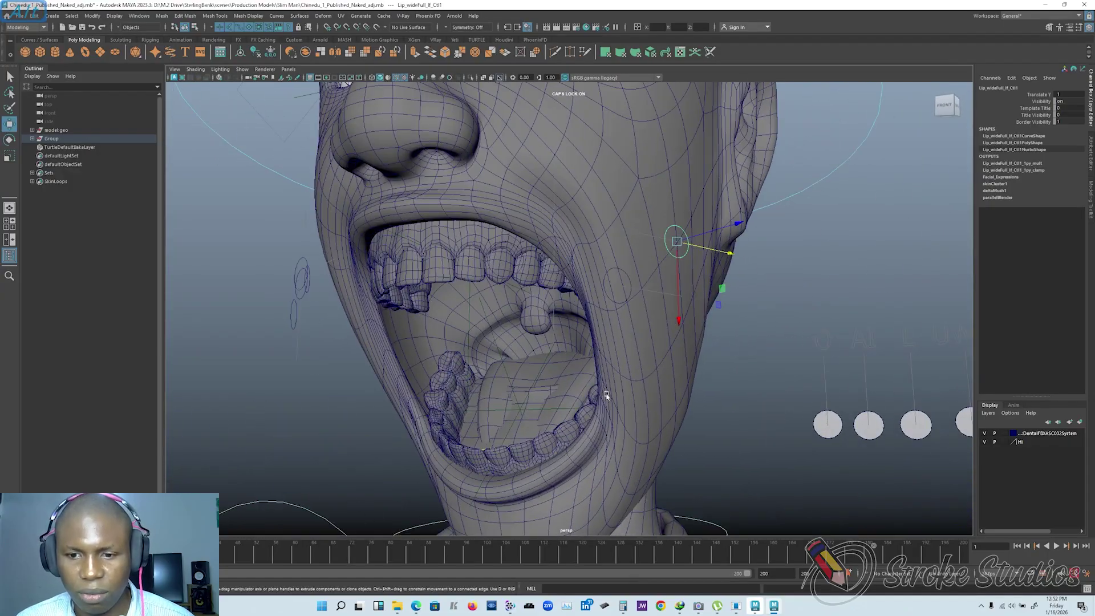
pyautogui.scroll(-4, 642, 411)
pyautogui.keyDown('alt'); pyautogui.moveTo(643, 410); pyautogui.dragTo(580, 346); pyautogui.keyUp('alt')
pyautogui.scroll(4, 572, 309)
pyautogui.scroll(-4, 572, 309)
pyautogui.scroll(2, 579, 286)
pyautogui.scroll(-3, 579, 283)
pyautogui.scroll(3, 569, 279)
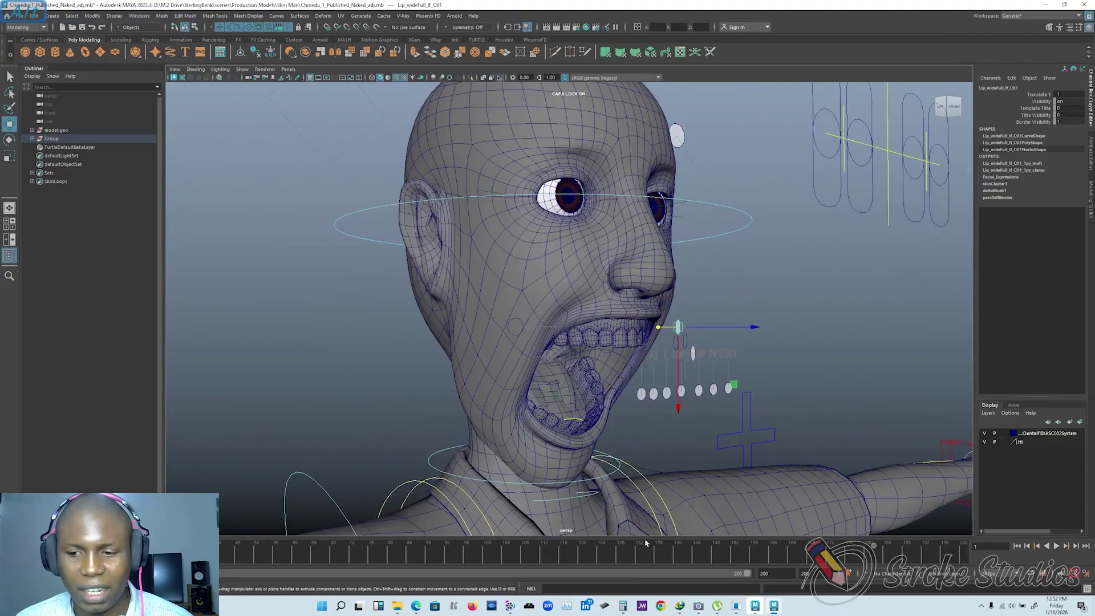
# Step: Compare mesh density by selecting the sculpted head in its own scene and the body mesh in the rigged character's scene
pyautogui.click(772, 604)
pyautogui.click(538, 270)
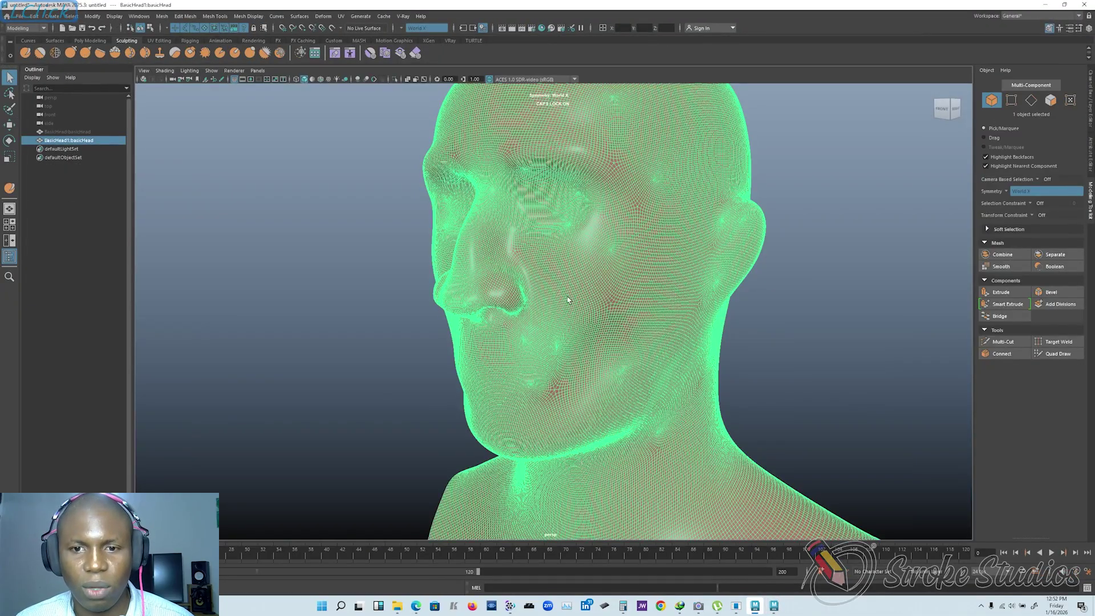
pyautogui.click(755, 607)
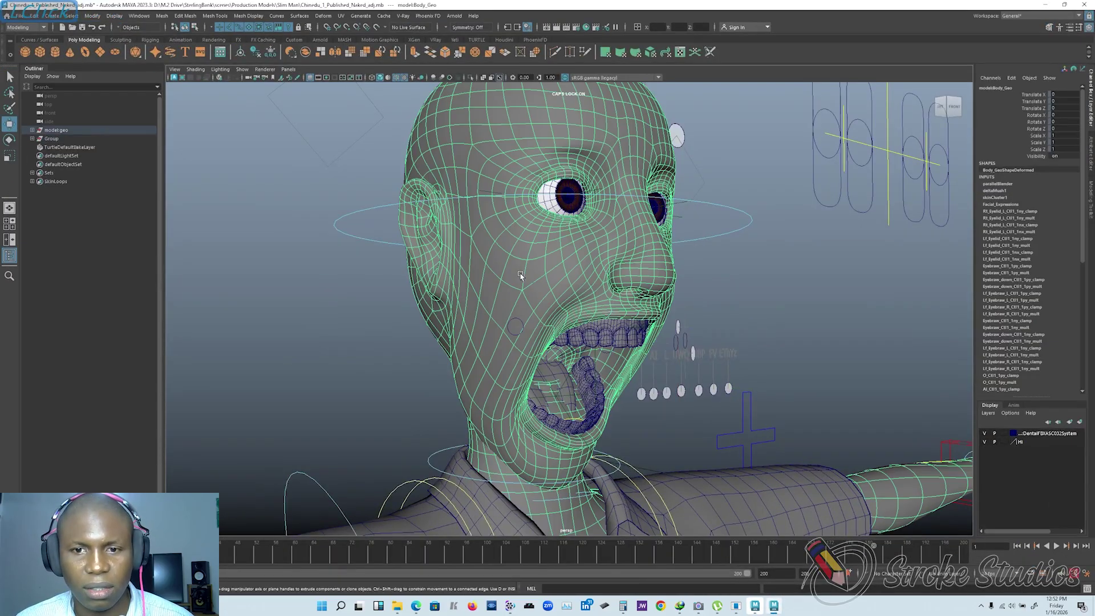
pyautogui.keyDown('alt'); pyautogui.moveTo(560, 258); pyautogui.dragTo(599, 257); pyautogui.keyUp('alt')
pyautogui.keyDown('alt'); pyautogui.scroll(-3, 550, 257); pyautogui.keyUp('alt')
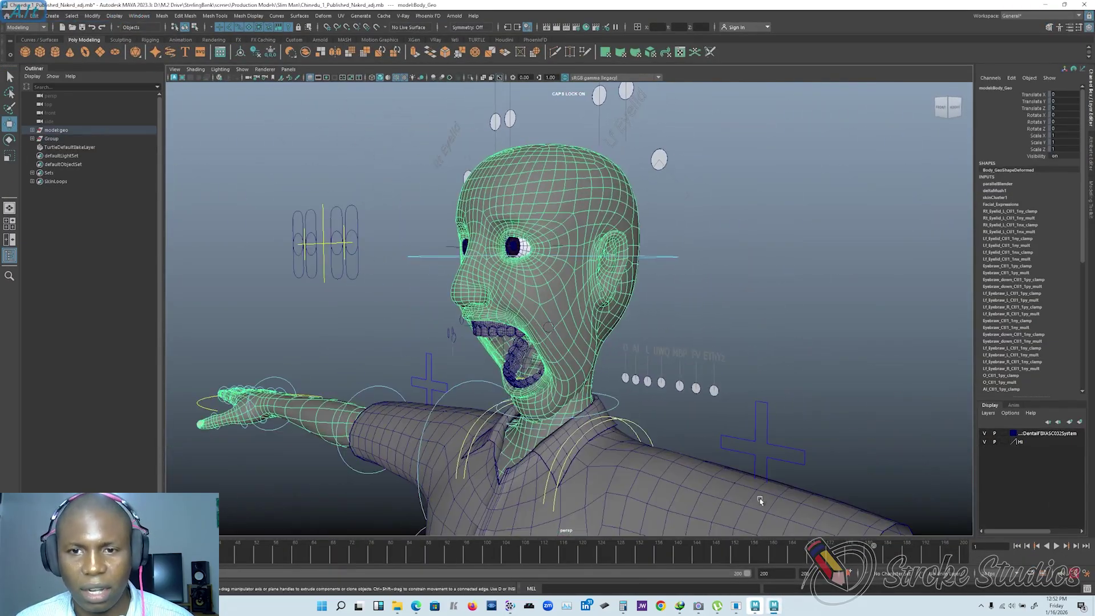
# Step: Return to the sculpted head's scene and examine its dense wireframe against the plain shaded surface
pyautogui.click(773, 607)
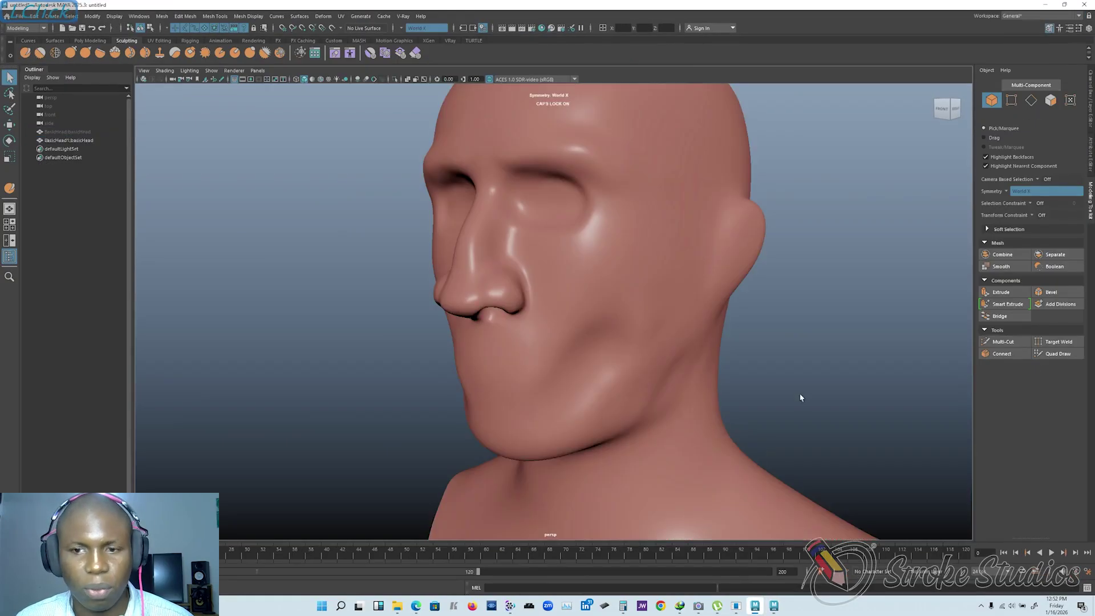
pyautogui.scroll(-2, 735, 377)
pyautogui.keyDown('alt'); pyautogui.moveTo(570, 349); pyautogui.dragTo(659, 353); pyautogui.keyUp('alt')
pyautogui.click(563, 289)
pyautogui.keyDown('alt'); pyautogui.moveTo(633, 288); pyautogui.dragTo(570, 281); pyautogui.keyUp('alt')
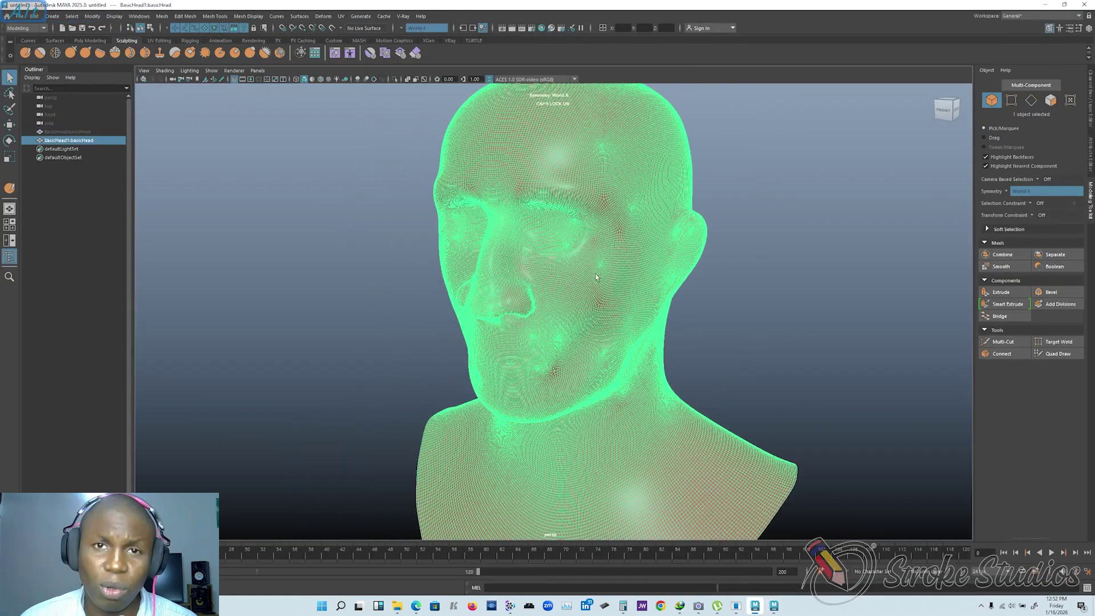
pyautogui.keyDown('alt'); pyautogui.moveTo(656, 345); pyautogui.dragTo(659, 278); pyautogui.keyUp('alt')
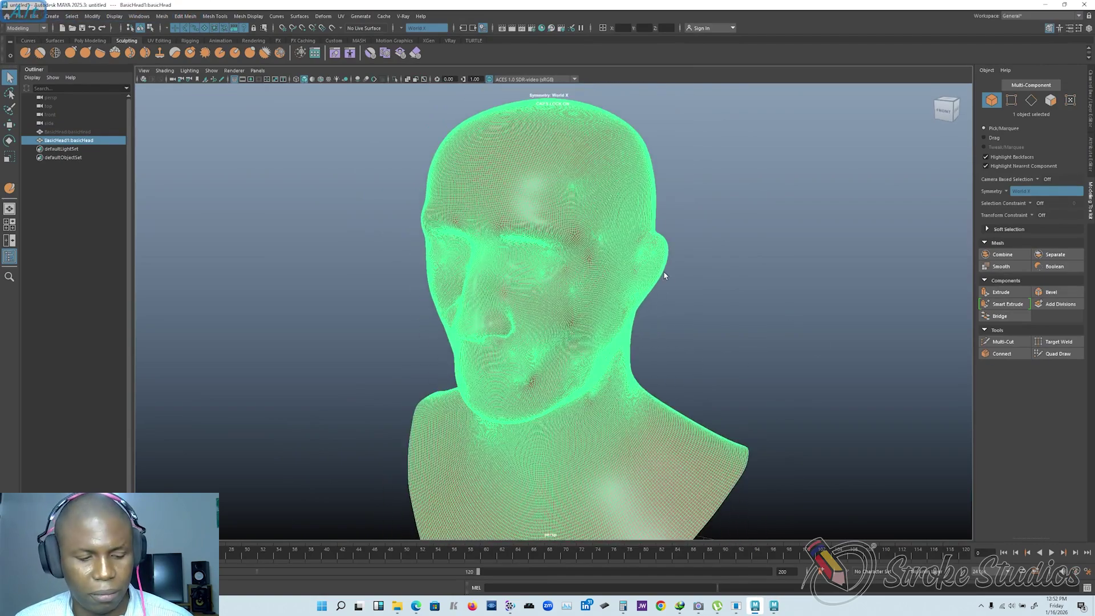
pyautogui.click(772, 300)
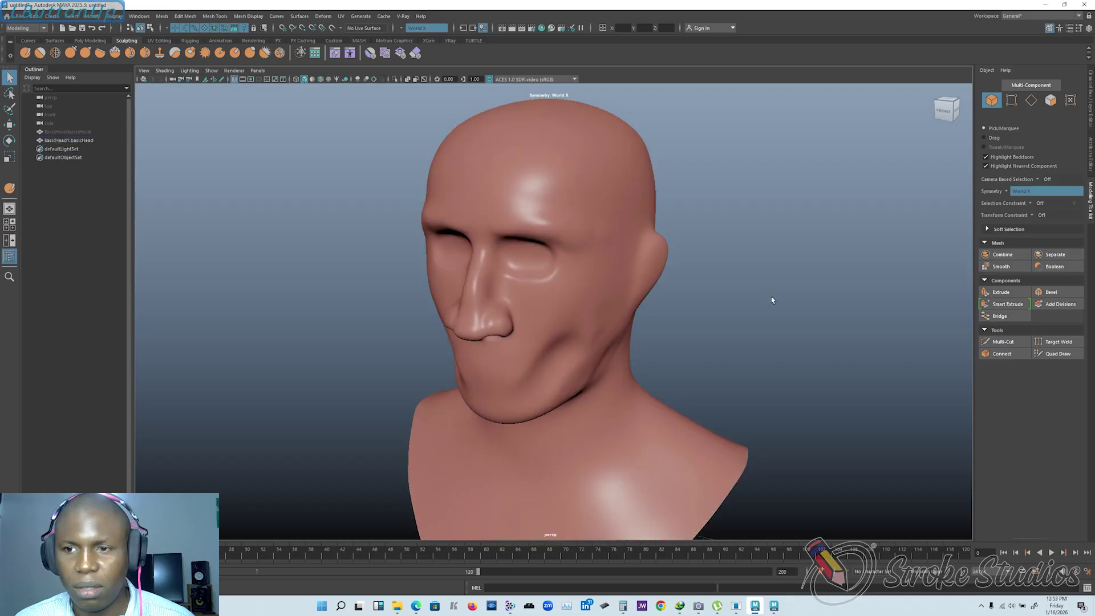
pyautogui.click(589, 267)
pyautogui.keyDown('alt'); pyautogui.moveTo(589, 267); pyautogui.dragTo(716, 320); pyautogui.keyUp('alt')
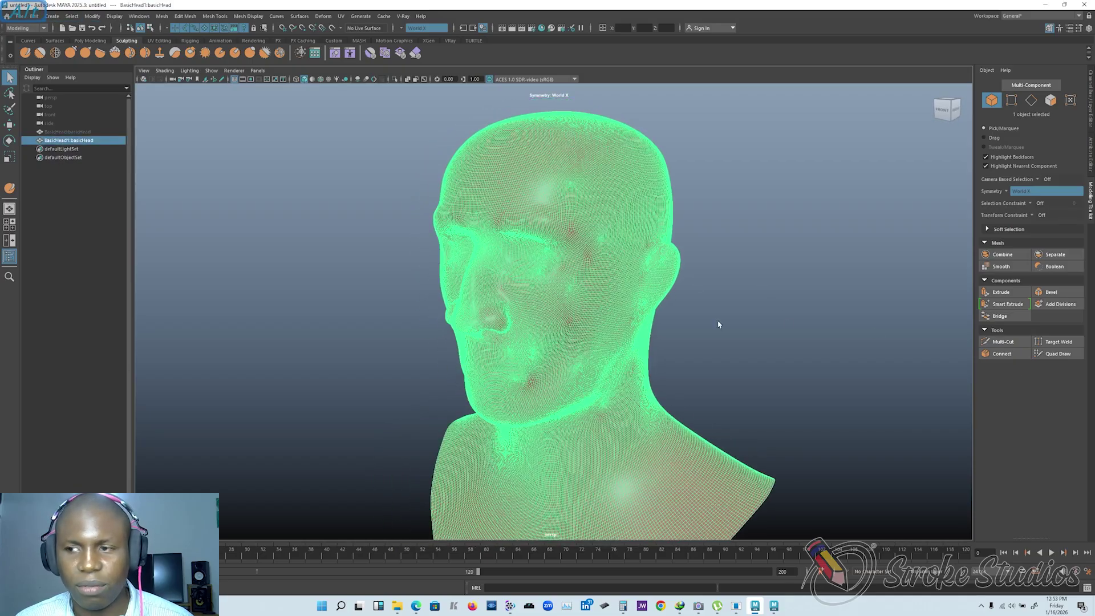
pyautogui.click(1055, 354)
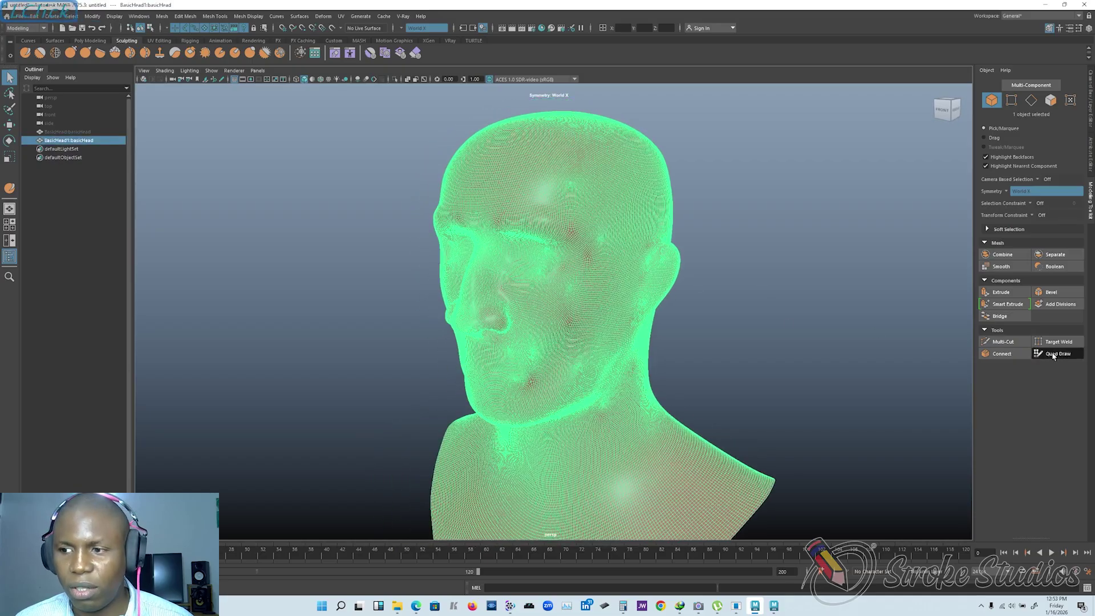
pyautogui.click(585, 238)
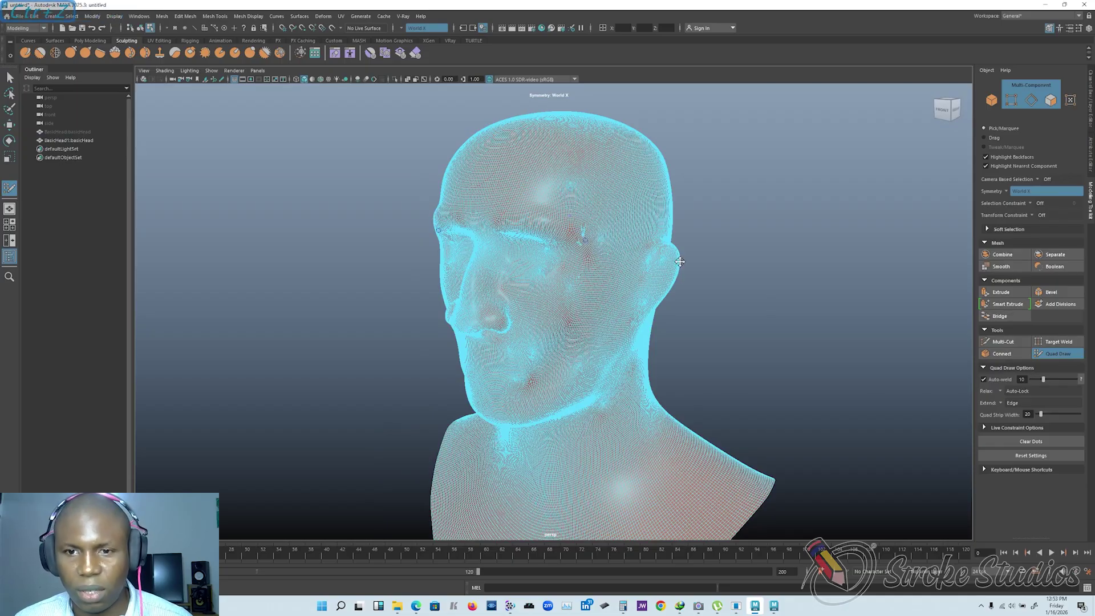
pyautogui.scroll(-2, 656, 257)
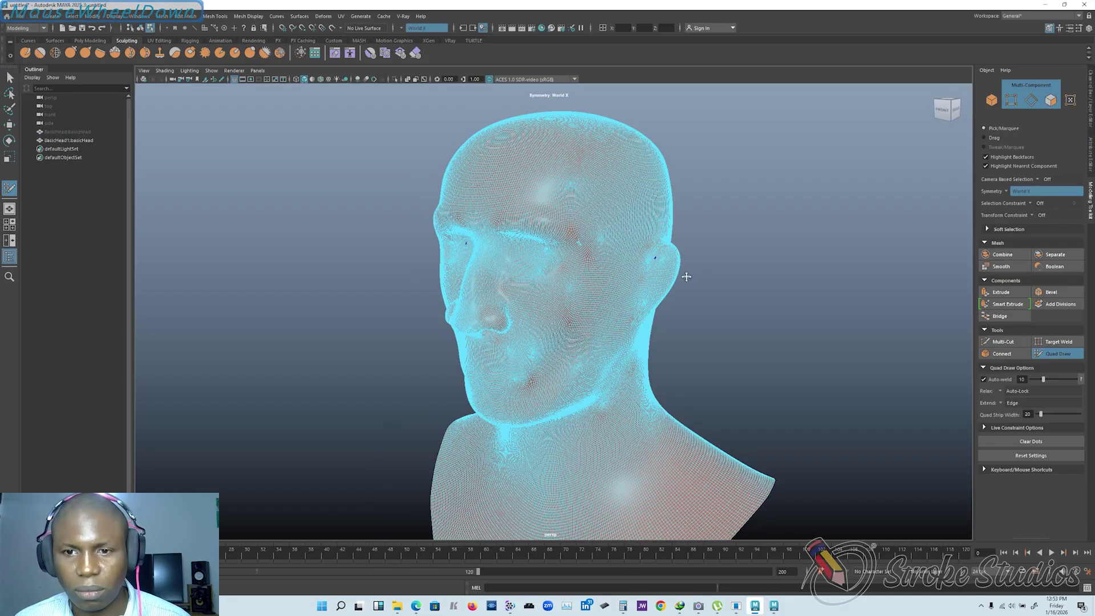
pyautogui.click(1051, 352)
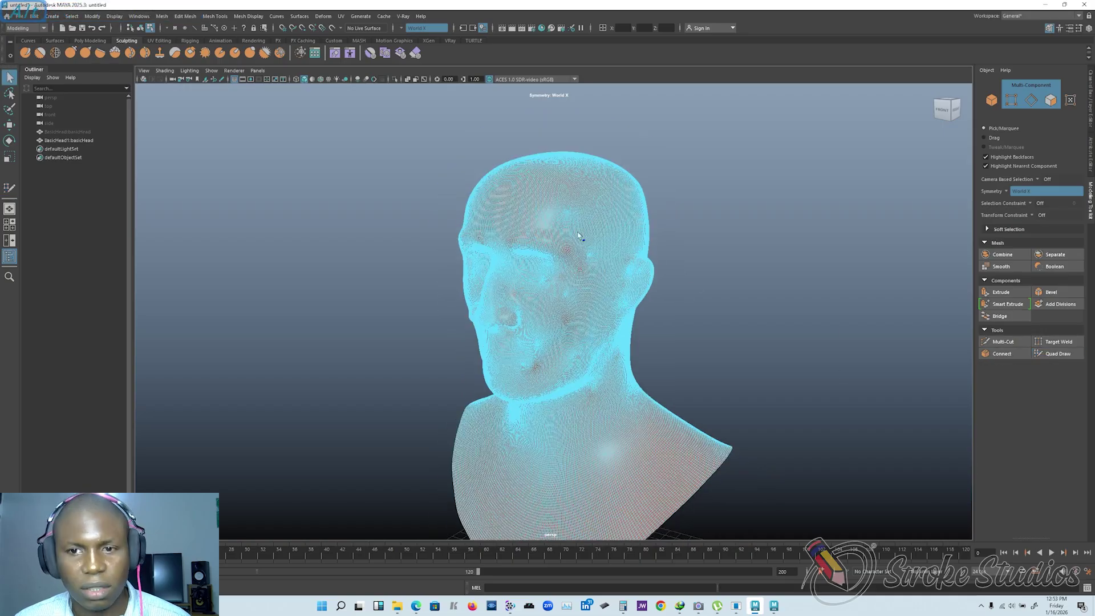
# Step: Put the sculpted head back in object mode, keep it selected and make it a live surface
pyautogui.rightClick(572, 195)
pyautogui.moveTo(572, 195); pyautogui.dragTo(612, 181, button='right')
pyautogui.keyDown('alt'); pyautogui.moveTo(502, 177); pyautogui.dragTo(547, 184); pyautogui.keyUp('alt')
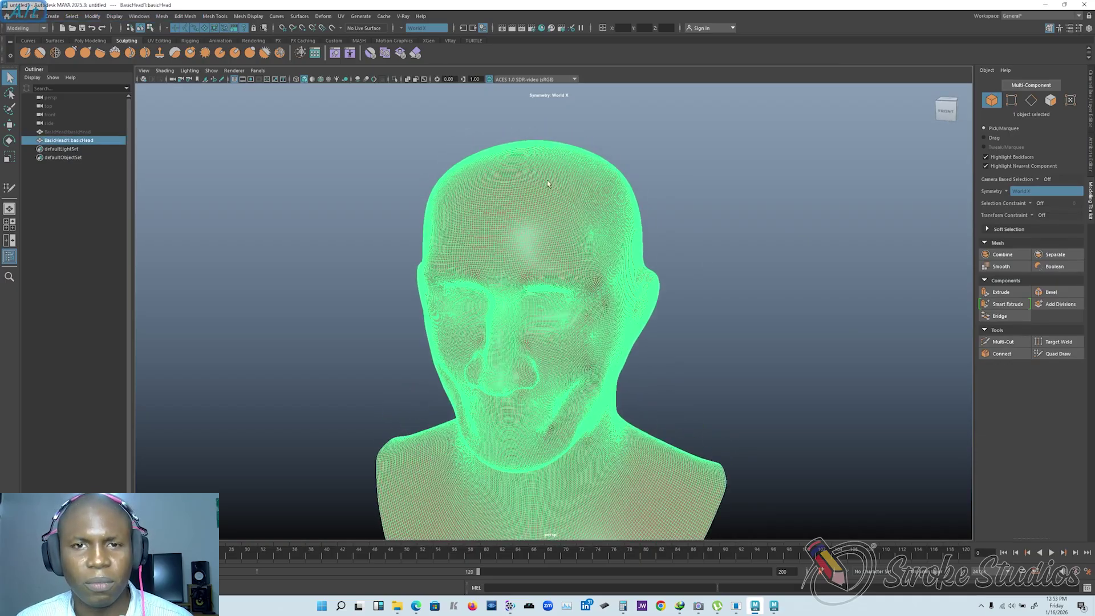
pyautogui.click(333, 29)
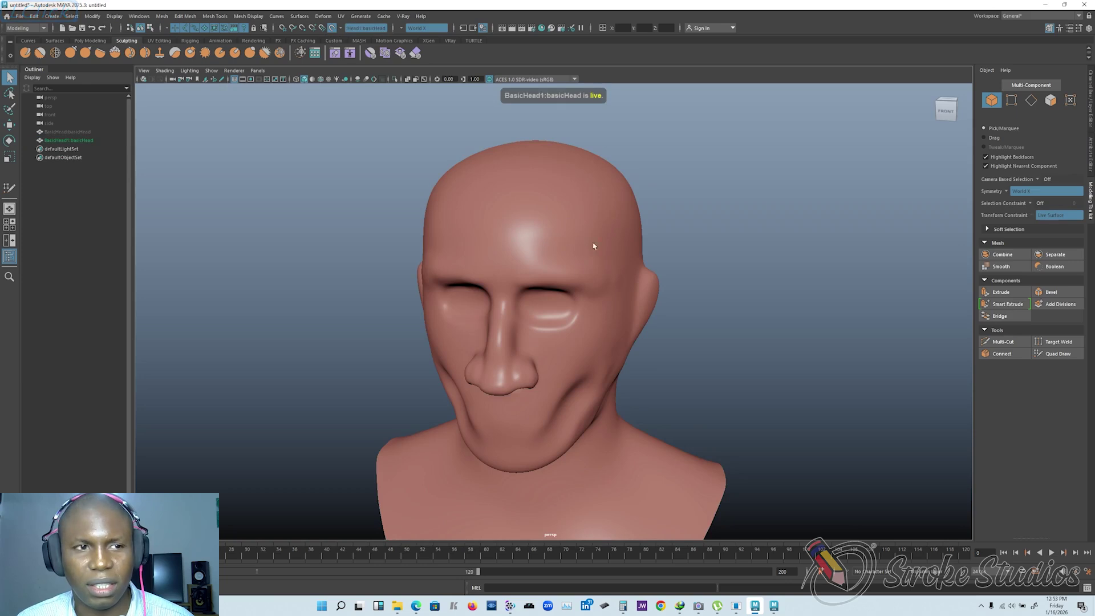
# Step: With Quad Draw and World X symmetry, place four dots beside the nose below the eye and fill the first quad
pyautogui.keyDown('alt'); pyautogui.moveTo(601, 250); pyautogui.dragTo(600, 234, button='middle'); pyautogui.keyUp('alt')
pyautogui.keyDown('alt'); pyautogui.moveTo(600, 235); pyautogui.dragTo(599, 260); pyautogui.keyUp('alt')
pyautogui.scroll(2, 626, 207)
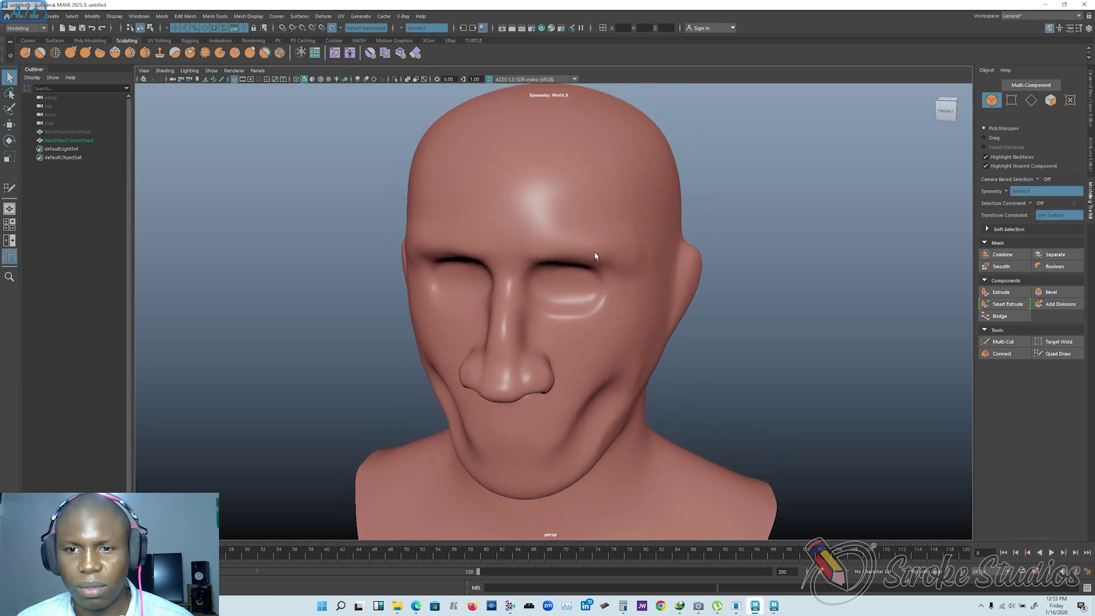
pyautogui.click(1058, 353)
pyautogui.moveTo(673, 283)
pyautogui.keyDown('alt'); pyautogui.mouseDown()
pyautogui.moveTo(586, 285)
pyautogui.moveTo(581, 263)
pyautogui.moveTo(559, 295)
pyautogui.mouseUp(); pyautogui.keyUp('alt')
pyautogui.scroll(4, 558, 295)
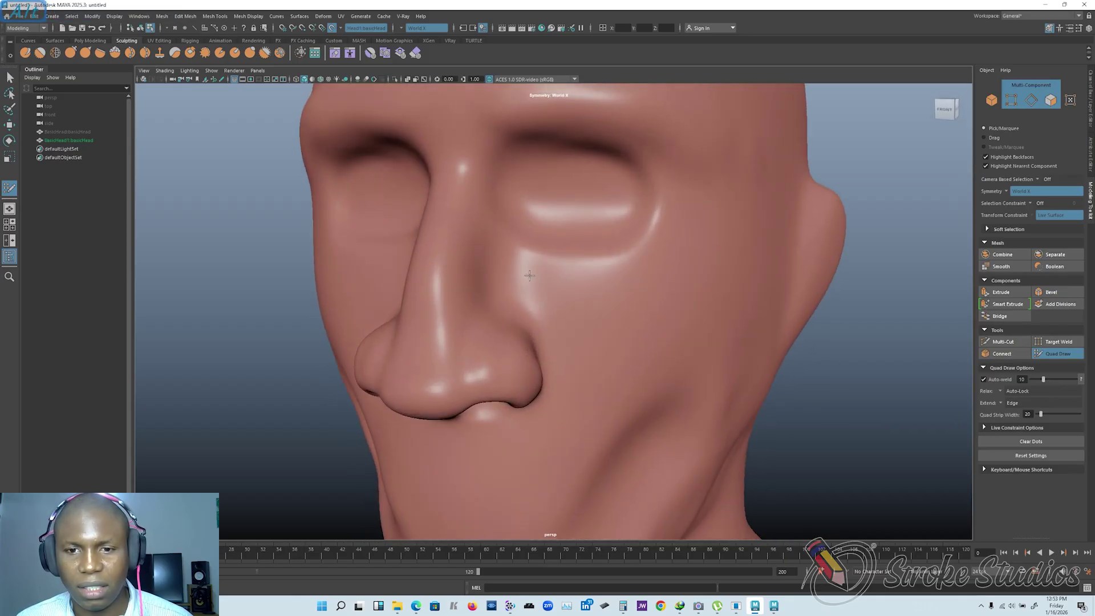
pyautogui.keyDown('alt'); pyautogui.moveTo(524, 322); pyautogui.dragTo(529, 239); pyautogui.keyUp('alt')
pyautogui.click(530, 235)
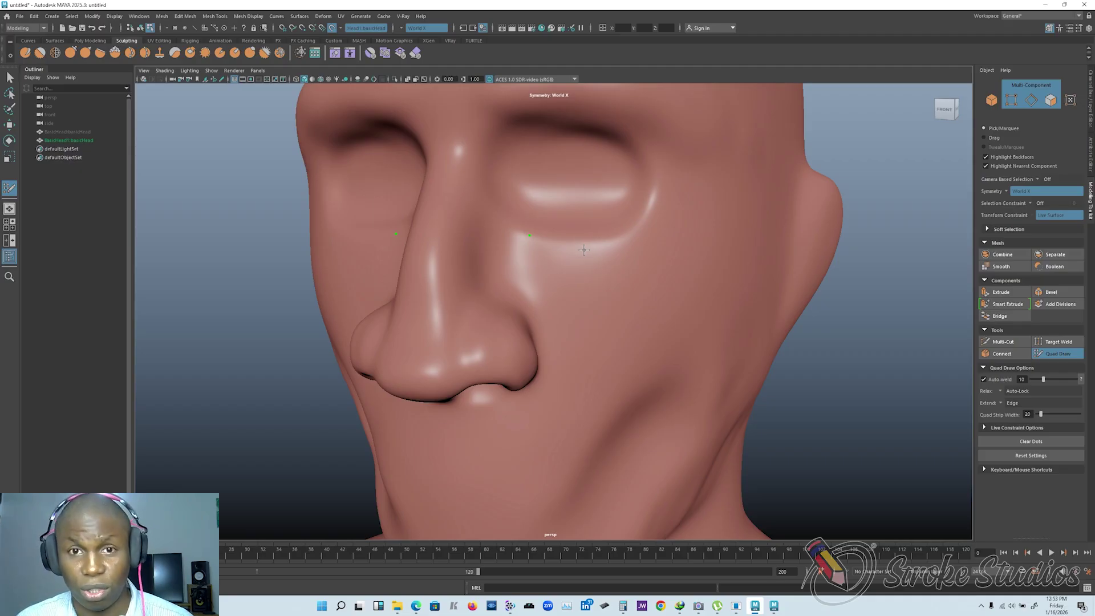
pyautogui.click(580, 248)
pyautogui.click(557, 315)
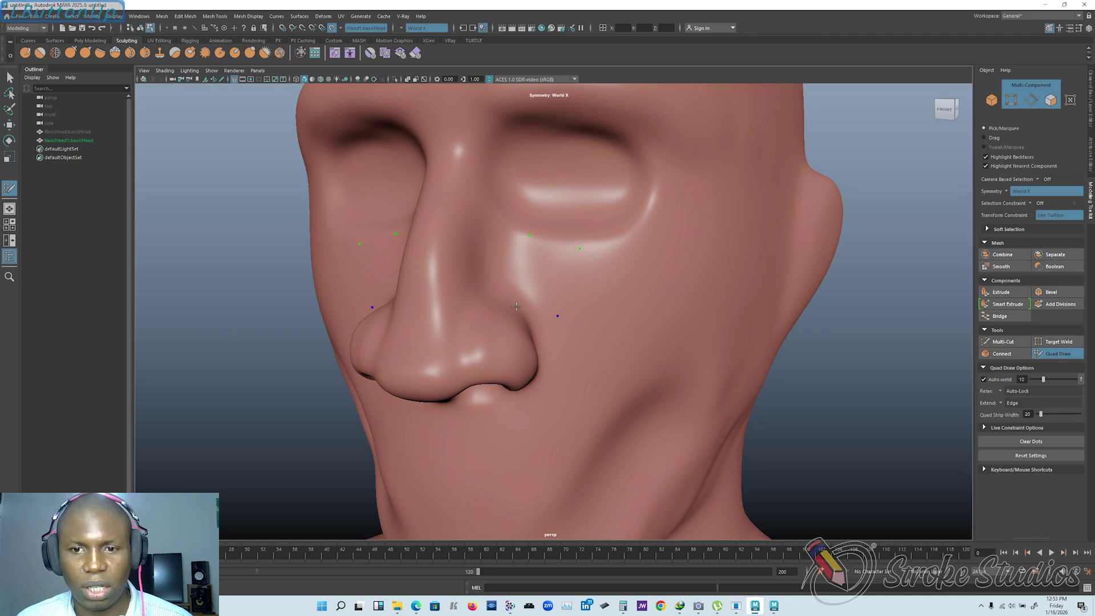
pyautogui.keyDown('shift'); pyautogui.click(539, 267); pyautogui.keyUp('shift')
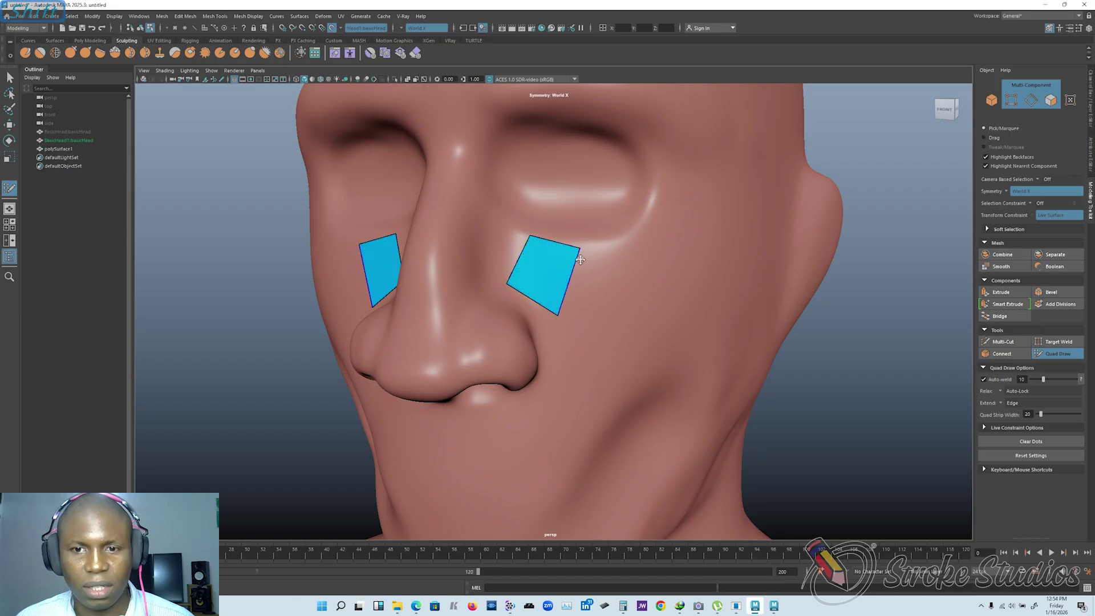
# Step: Place two more dots on the cheek and fill a second quad joined to the first quad's outer edge
pyautogui.keyDown('alt'); pyautogui.moveTo(540, 281); pyautogui.dragTo(608, 277); pyautogui.keyUp('alt')
pyautogui.keyDown('alt'); pyautogui.moveTo(587, 285); pyautogui.dragTo(510, 238); pyautogui.keyUp('alt')
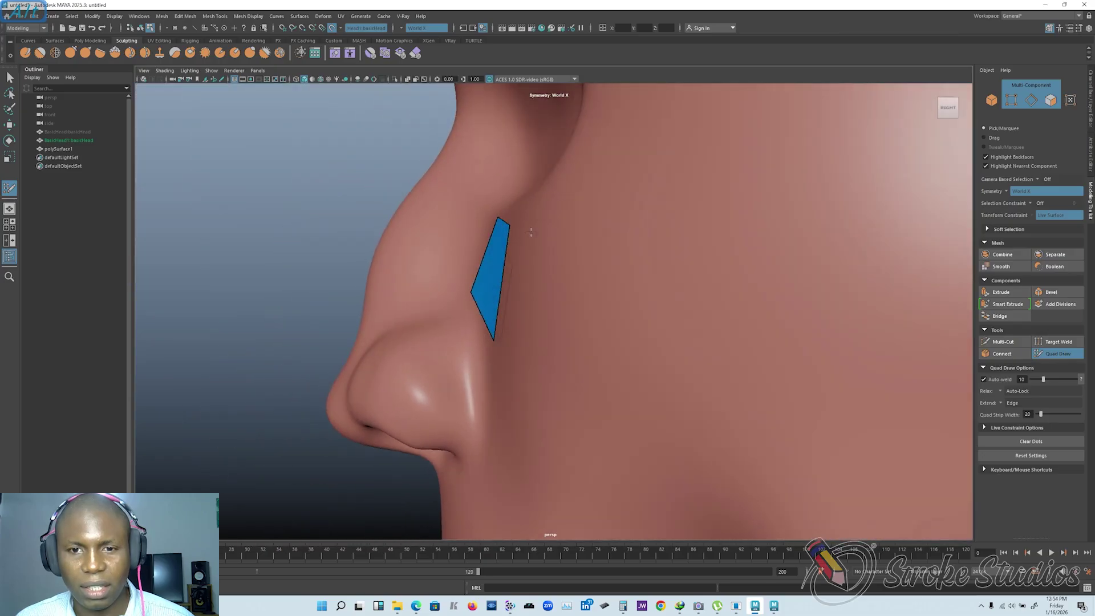
pyautogui.keyDown('alt'); pyautogui.moveTo(508, 276); pyautogui.dragTo(585, 241); pyautogui.keyUp('alt')
pyautogui.click(596, 229)
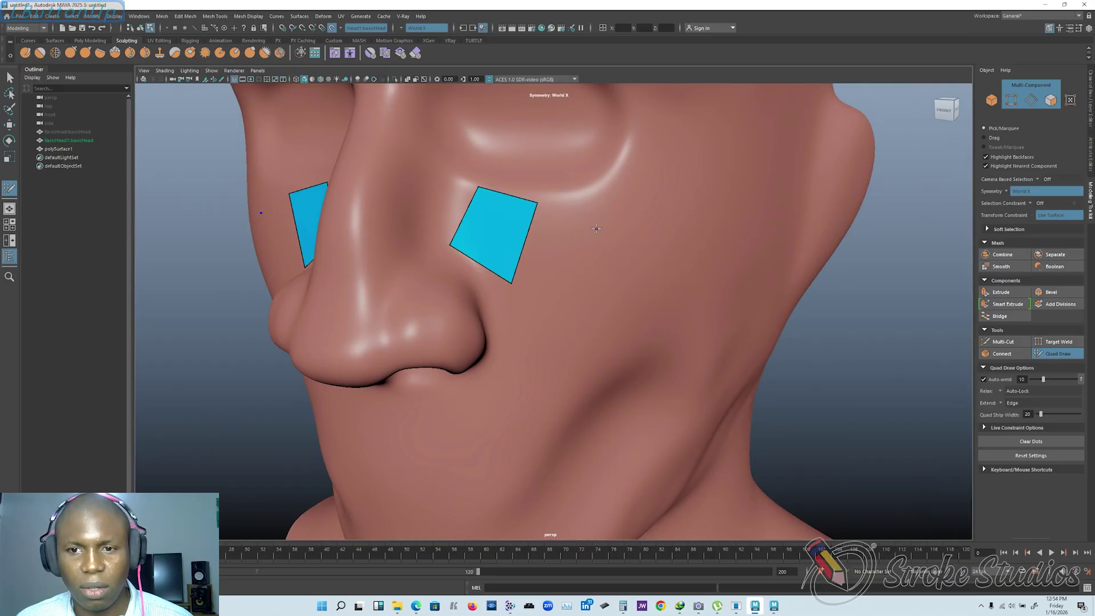
pyautogui.click(569, 301)
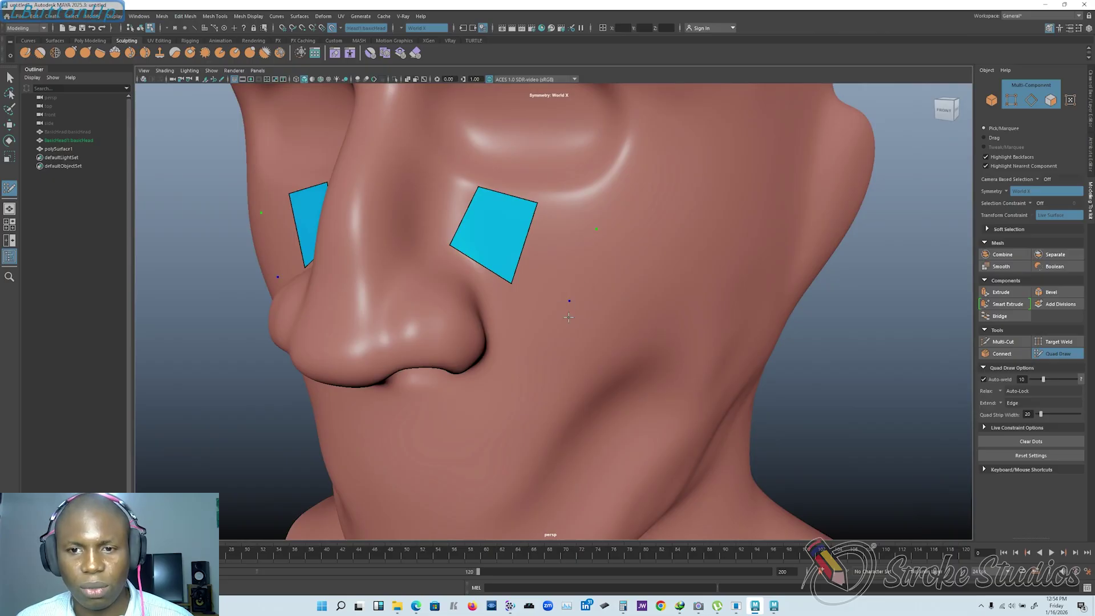
pyautogui.keyDown('shift'); pyautogui.click(551, 262); pyautogui.keyUp('shift')
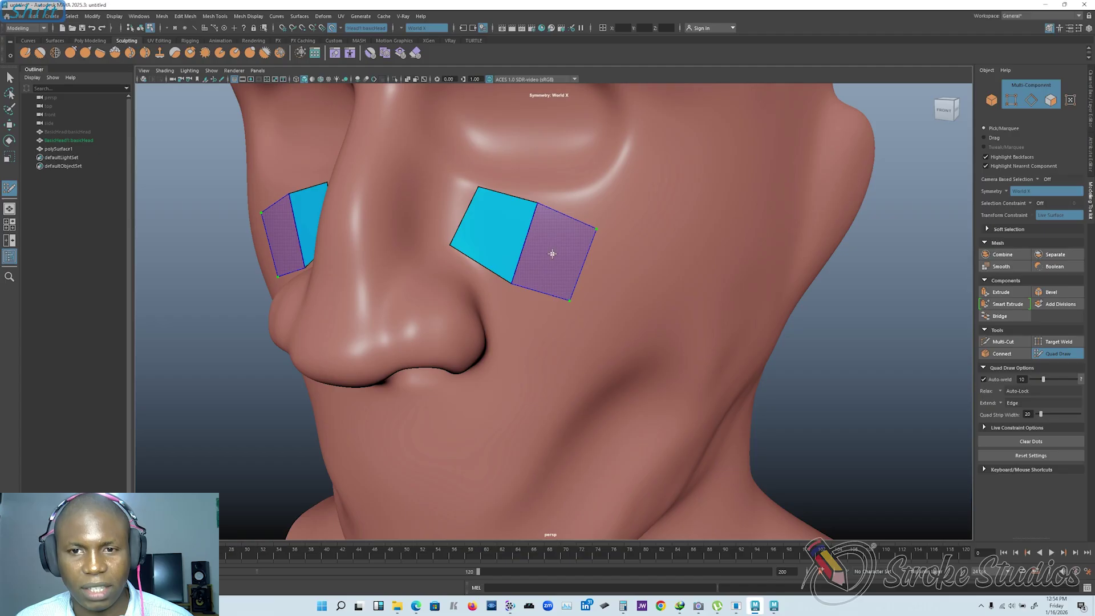
# Step: Delete the second cheek quad and fill it again between its remaining dots and the first quad
pyautogui.keyDown('ctrl'); pyautogui.keyDown('shift'); pyautogui.click(552, 254); pyautogui.keyUp('shift'); pyautogui.keyUp('ctrl')
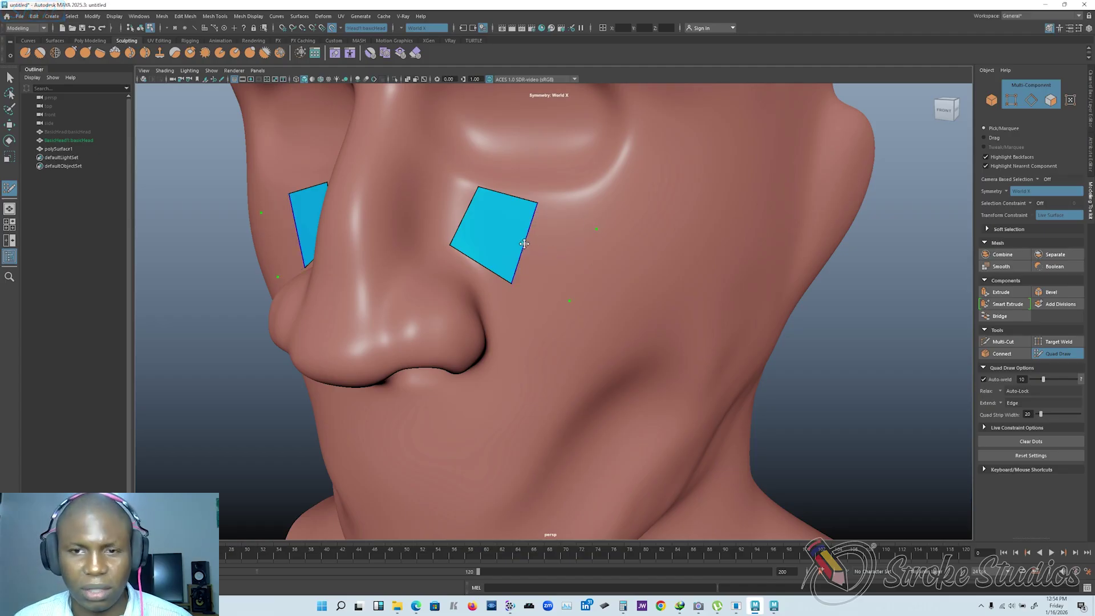
pyautogui.keyDown('shift'); pyautogui.click(541, 256); pyautogui.keyUp('shift')
pyautogui.keyDown('ctrl'); pyautogui.keyDown('shift'); pyautogui.click(552, 244); pyautogui.keyUp('shift'); pyautogui.keyUp('ctrl')
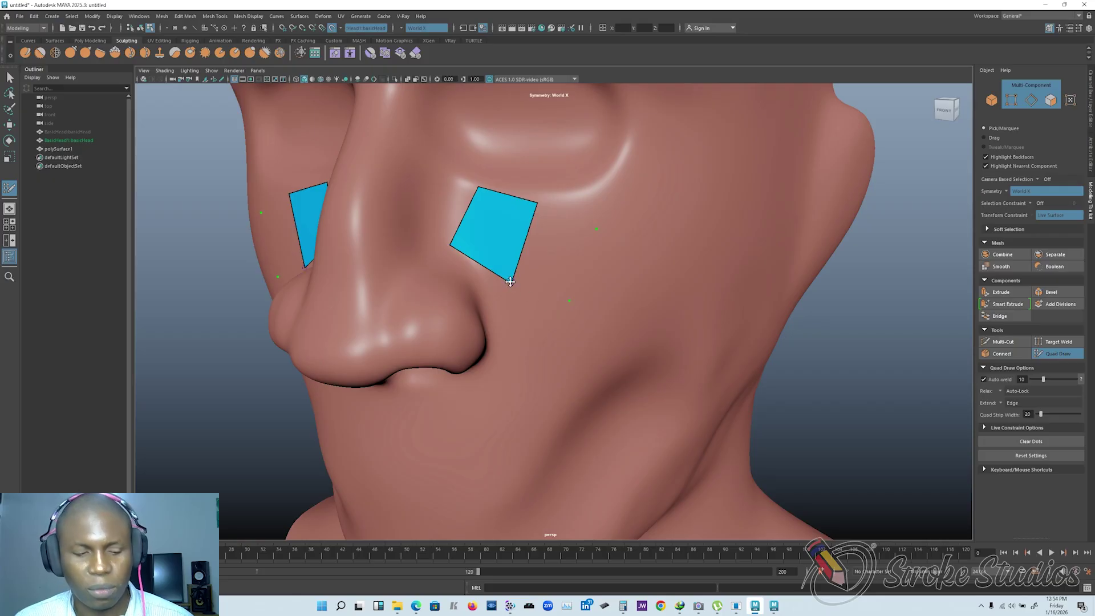
pyautogui.press('shift')
pyautogui.keyDown('shift'); pyautogui.click(551, 255); pyautogui.keyUp('shift')
# Step: Place two more dots farther down the cheek and fill a third quad joined to the second quad's outer edge
pyautogui.keyDown('alt'); pyautogui.moveTo(569, 263); pyautogui.dragTo(528, 191, button='middle'); pyautogui.keyUp('alt')
pyautogui.keyDown('alt'); pyautogui.moveTo(547, 251); pyautogui.dragTo(528, 251); pyautogui.keyUp('alt')
pyautogui.click(547, 268)
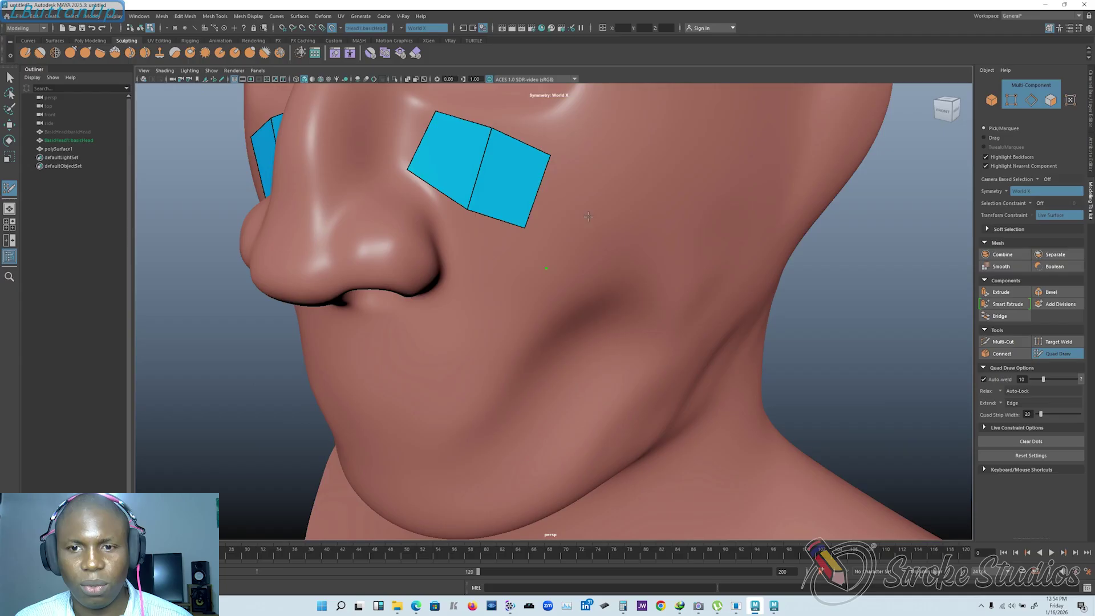
pyautogui.keyDown('shift'); pyautogui.click(562, 205); pyautogui.keyUp('shift')
# Step: Move the vertices of the second and third quads so the strip curves around the nose with a tighter inner edge
pyautogui.moveTo(524, 228); pyautogui.dragTo(508, 228)
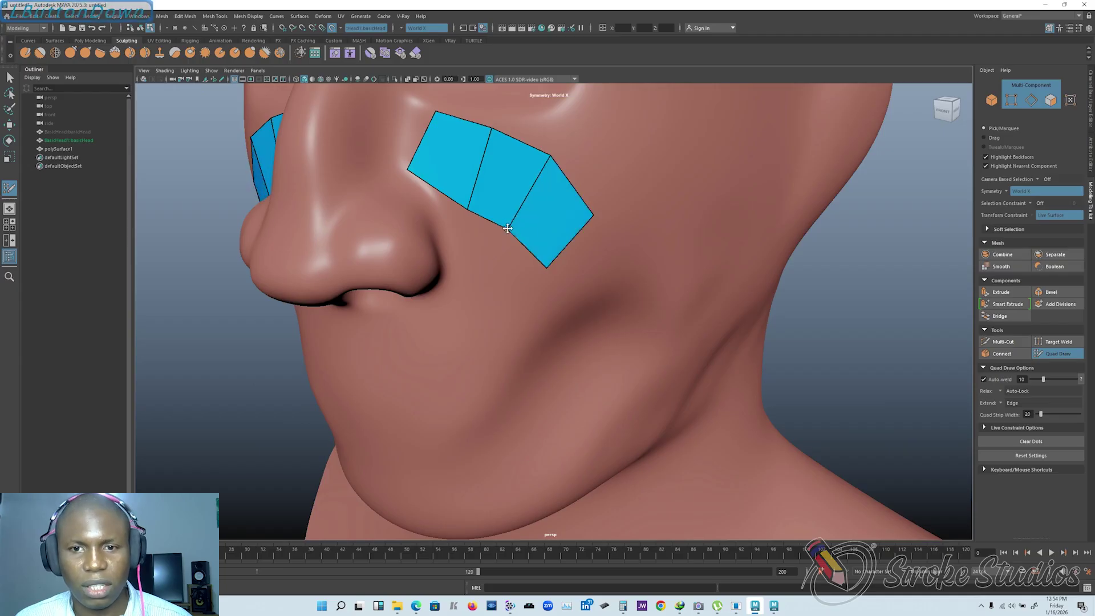
pyautogui.moveTo(546, 268); pyautogui.dragTo(533, 268)
pyautogui.moveTo(593, 216); pyautogui.dragTo(581, 217)
pyautogui.moveTo(508, 228)
pyautogui.mouseDown()
pyautogui.moveTo(498, 236)
pyautogui.moveTo(467, 199)
pyautogui.mouseUp()
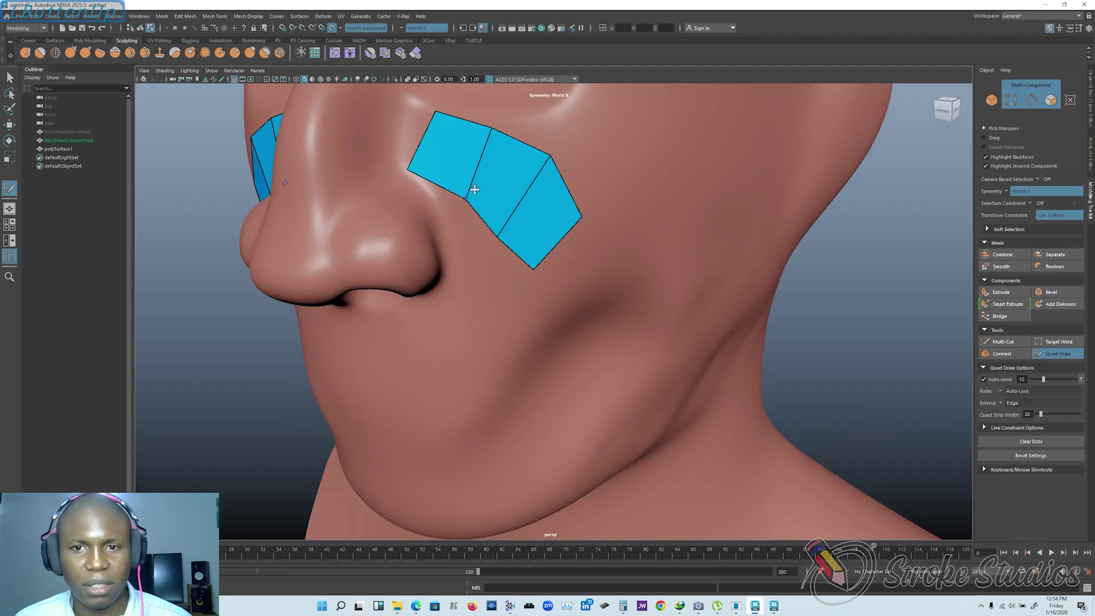
# Step: Fill a fourth quad at the lower end of the cheek strip and check the mirrored strips from the front
pyautogui.moveTo(550, 156)
pyautogui.mouseDown()
pyautogui.moveTo(527, 306)
pyautogui.moveTo(548, 292)
pyautogui.moveTo(540, 298)
pyautogui.mouseUp()
pyautogui.keyDown('shift'); pyautogui.click(555, 286); pyautogui.keyUp('shift')
pyautogui.keyDown('alt'); pyautogui.moveTo(540, 298); pyautogui.dragTo(665, 520, button='right'); pyautogui.keyUp('alt')
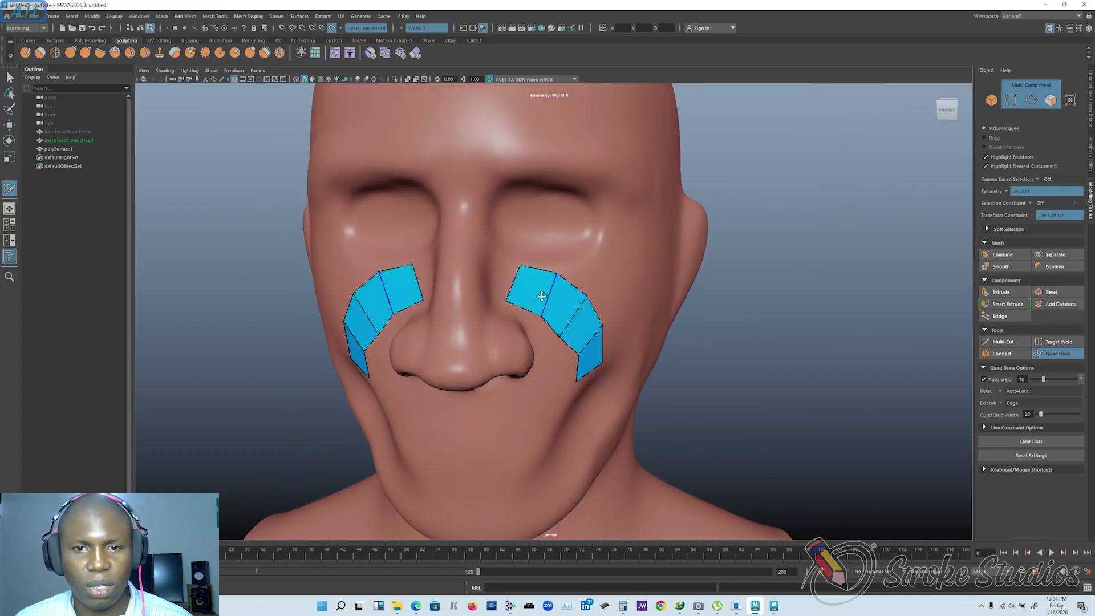
# Step: Switch to the browser to check the colour-coded face retopology reference, and return to Maya
pyautogui.click(415, 605)
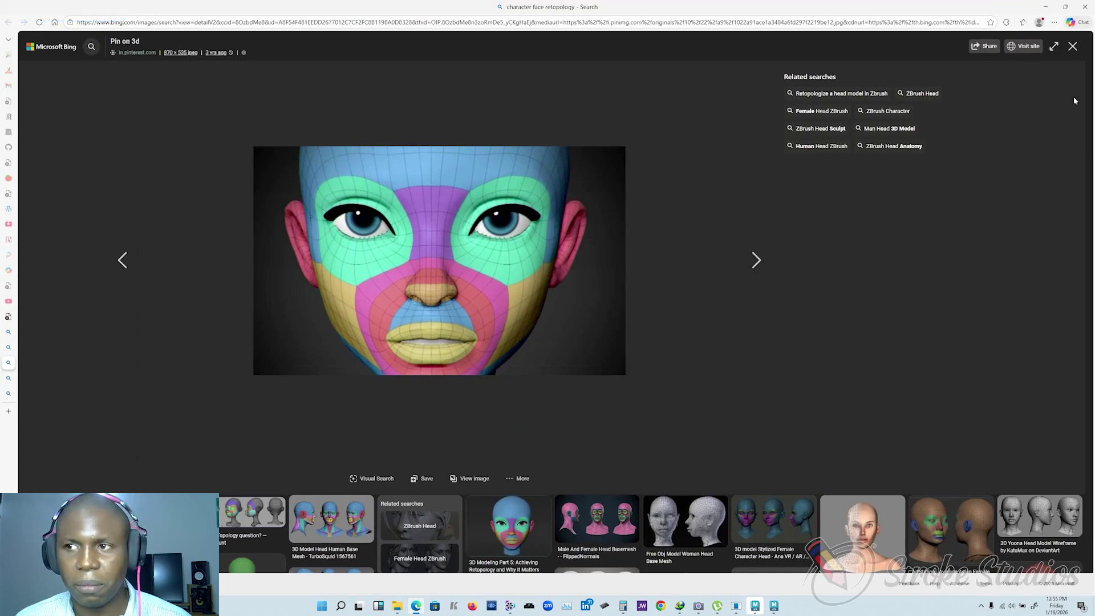
pyautogui.click(1046, 7)
# Step: Add a fifth quad below the cheek strip from two new dots and insert an edge loop along the strip's whole length
pyautogui.keyDown('alt'); pyautogui.moveTo(473, 345); pyautogui.dragTo(428, 230, button='middle'); pyautogui.keyUp('alt')
pyautogui.scroll(-1, 428, 230)
pyautogui.keyDown('alt'); pyautogui.moveTo(428, 230); pyautogui.dragTo(578, 286); pyautogui.keyUp('alt')
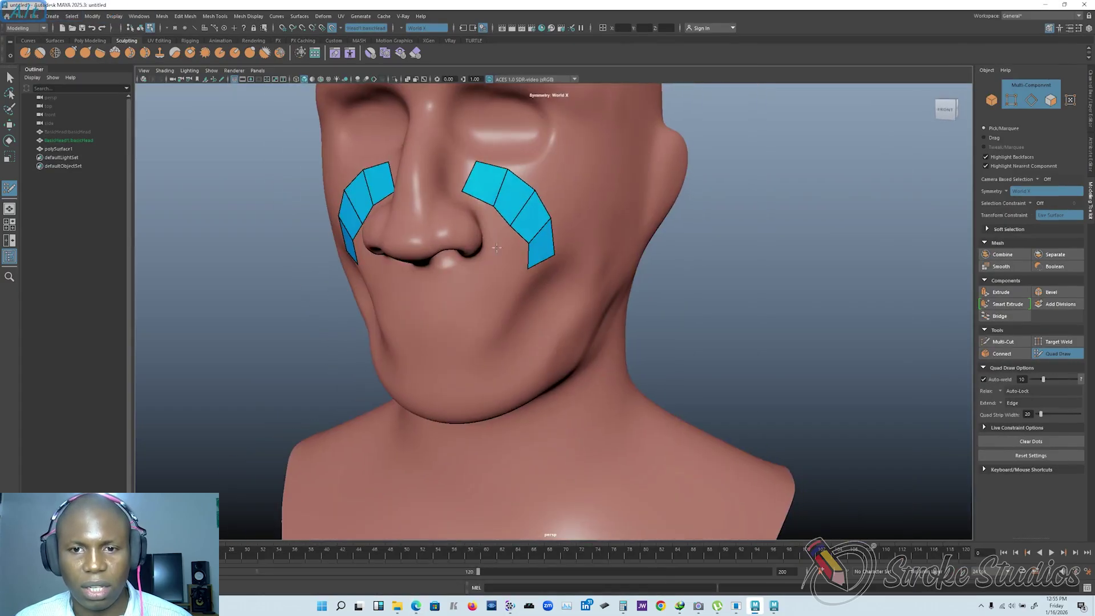
pyautogui.scroll(2, 579, 286)
pyautogui.click(557, 284)
pyautogui.click(515, 290)
pyautogui.keyDown('shift'); pyautogui.click(538, 267); pyautogui.keyUp('shift')
pyautogui.moveTo(525, 290)
pyautogui.keyDown('alt'); pyautogui.mouseDown()
pyautogui.moveTo(510, 292)
pyautogui.moveTo(556, 307)
pyautogui.moveTo(570, 245)
pyautogui.mouseUp(); pyautogui.keyUp('alt')
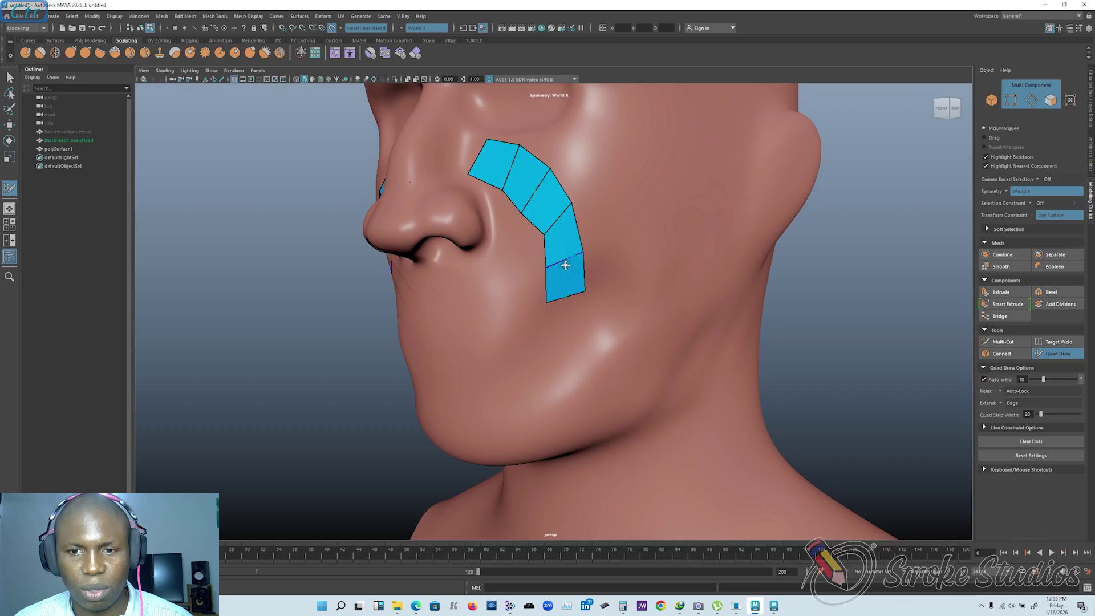
pyautogui.keyDown('ctrl'); pyautogui.click(562, 256); pyautogui.keyUp('ctrl')
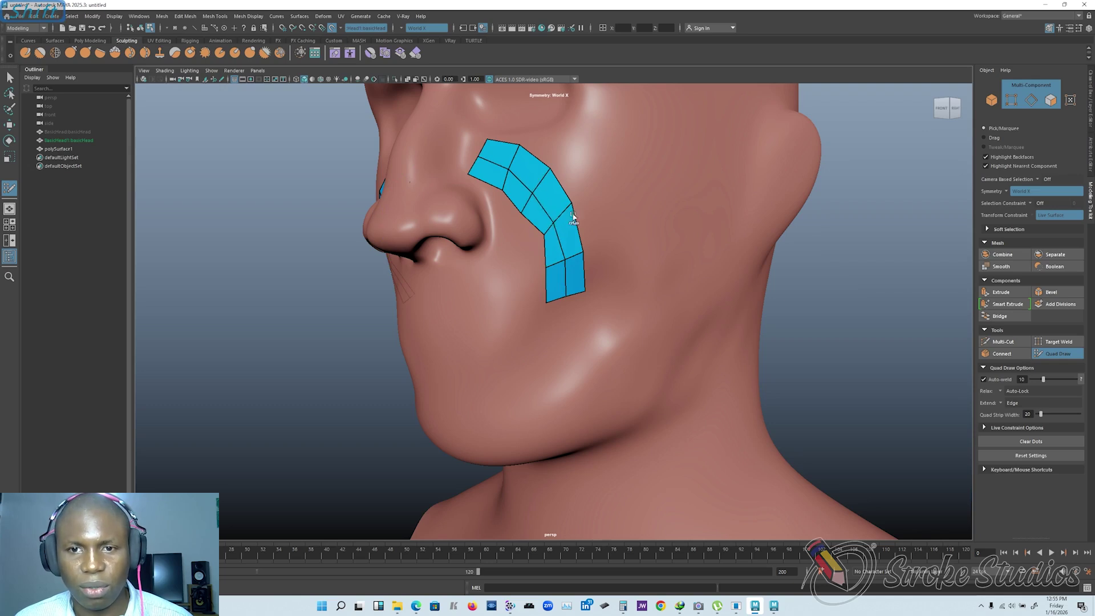
# Step: Place dots beside the nose and fill a row of quads along the cheek strip's inner edge
pyautogui.keyDown('alt'); pyautogui.moveTo(556, 219); pyautogui.dragTo(552, 182); pyautogui.keyUp('alt')
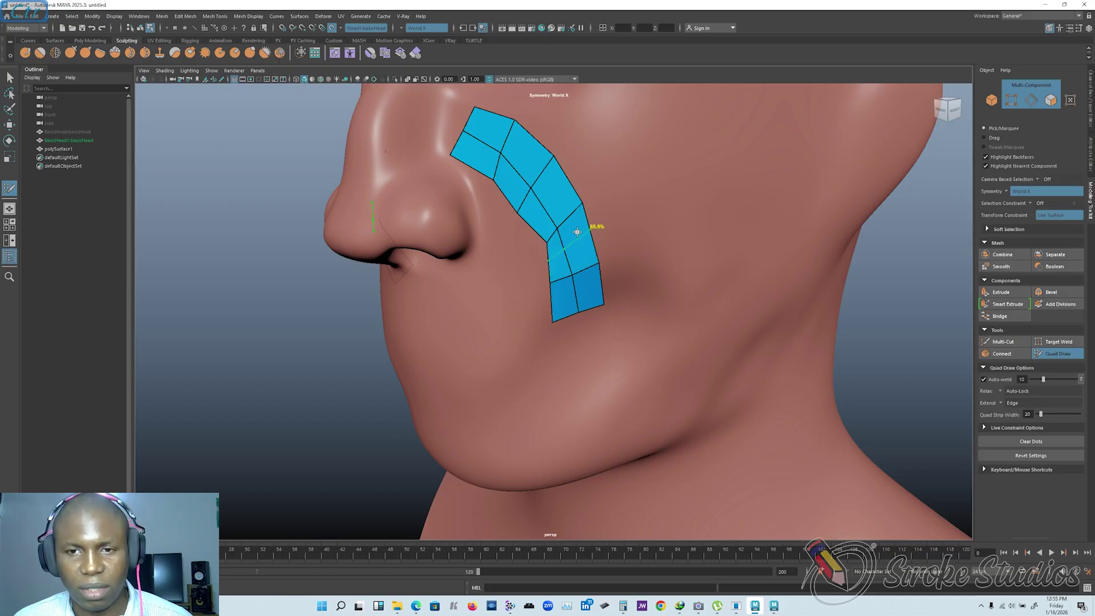
pyautogui.keyDown('shift'); pyautogui.click(523, 267); pyautogui.keyUp('shift')
pyautogui.keyDown('shift'); pyautogui.click(515, 228); pyautogui.keyUp('shift')
pyautogui.click(474, 202)
pyautogui.keyDown('shift'); pyautogui.click(494, 204); pyautogui.keyUp('shift')
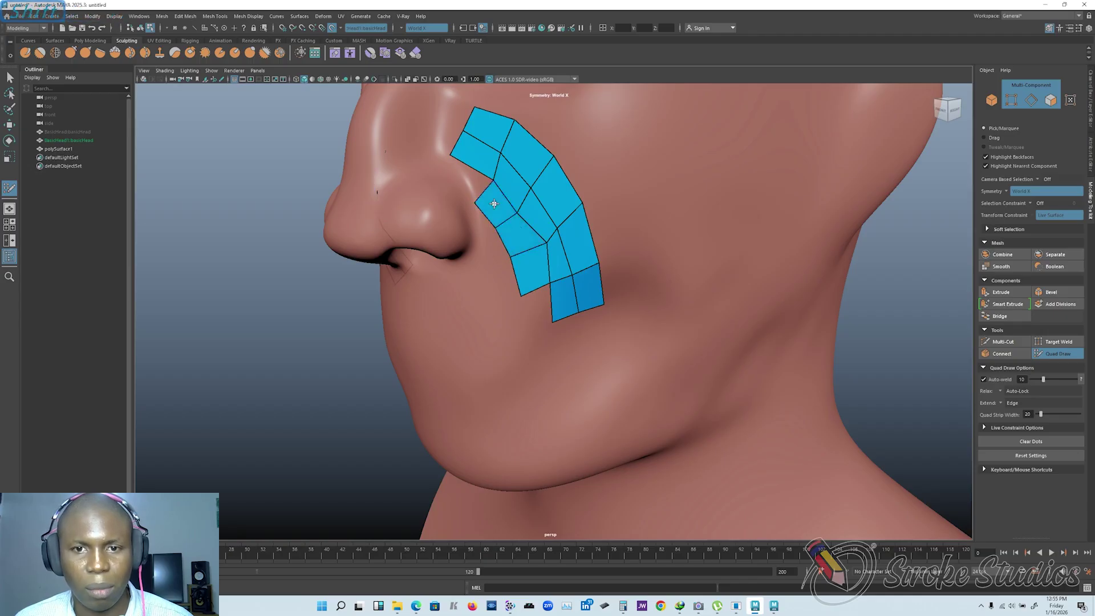
pyautogui.moveTo(444, 177)
pyautogui.keyDown('alt'); pyautogui.mouseDown()
pyautogui.moveTo(429, 213)
pyautogui.moveTo(523, 181)
pyautogui.moveTo(431, 172)
pyautogui.moveTo(469, 109)
pyautogui.moveTo(511, 126)
pyautogui.mouseUp(); pyautogui.keyUp('alt')
pyautogui.click(443, 217)
pyautogui.keyDown('shift'); pyautogui.click(452, 203); pyautogui.keyUp('shift')
# Step: Nudge vertices on the cheek strip's outer and inner edges to even out its quads
pyautogui.moveTo(554, 156); pyautogui.dragTo(551, 156)
pyautogui.moveTo(583, 202); pyautogui.dragTo(585, 204)
pyautogui.moveTo(548, 243); pyautogui.dragTo(532, 242)
# Step: Place a row of dots below the cheek strip beside the mouth area and fill three quads joining them to its lower edge
pyautogui.moveTo(645, 225)
pyautogui.keyDown('alt'); pyautogui.mouseDown()
pyautogui.moveTo(563, 232)
pyautogui.moveTo(566, 253)
pyautogui.moveTo(682, 276)
pyautogui.moveTo(637, 272)
pyautogui.moveTo(584, 230)
pyautogui.moveTo(613, 236)
pyautogui.moveTo(601, 209)
pyautogui.moveTo(479, 249)
pyautogui.mouseUp(); pyautogui.keyUp('alt')
pyautogui.scroll(-4, 586, 231)
pyautogui.scroll(10, 479, 248)
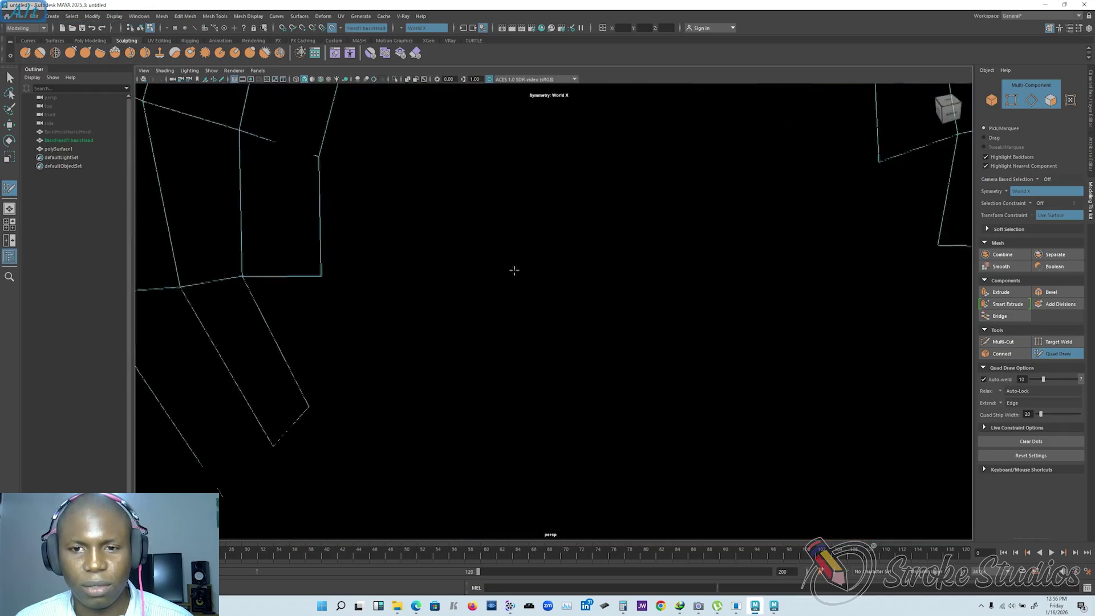
pyautogui.scroll(-8, 487, 262)
pyautogui.keyDown('alt'); pyautogui.moveTo(488, 262); pyautogui.dragTo(578, 274); pyautogui.keyUp('alt')
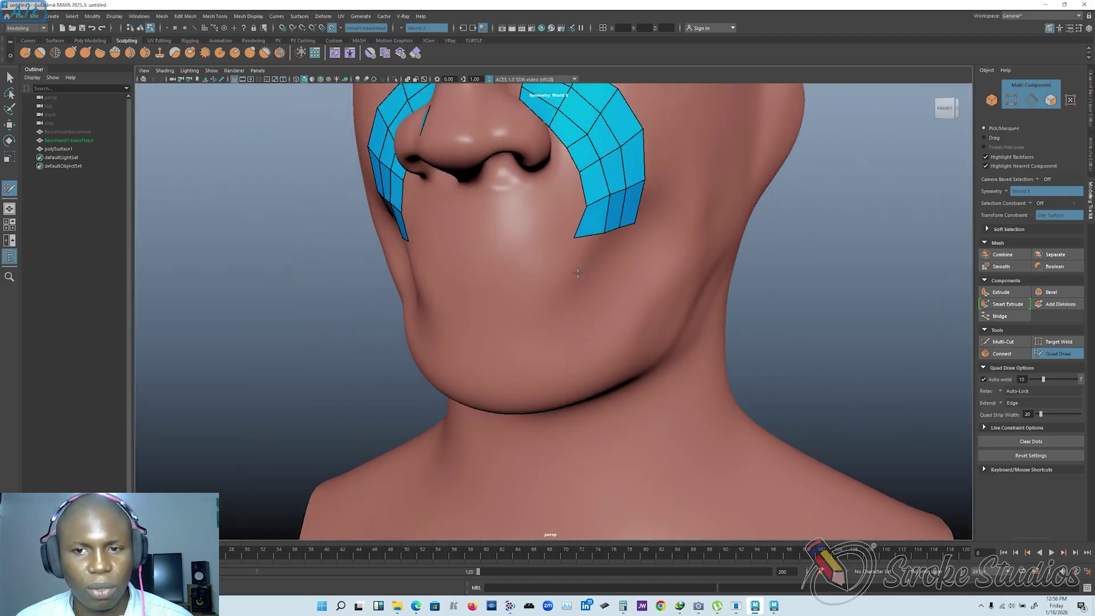
pyautogui.click(596, 272)
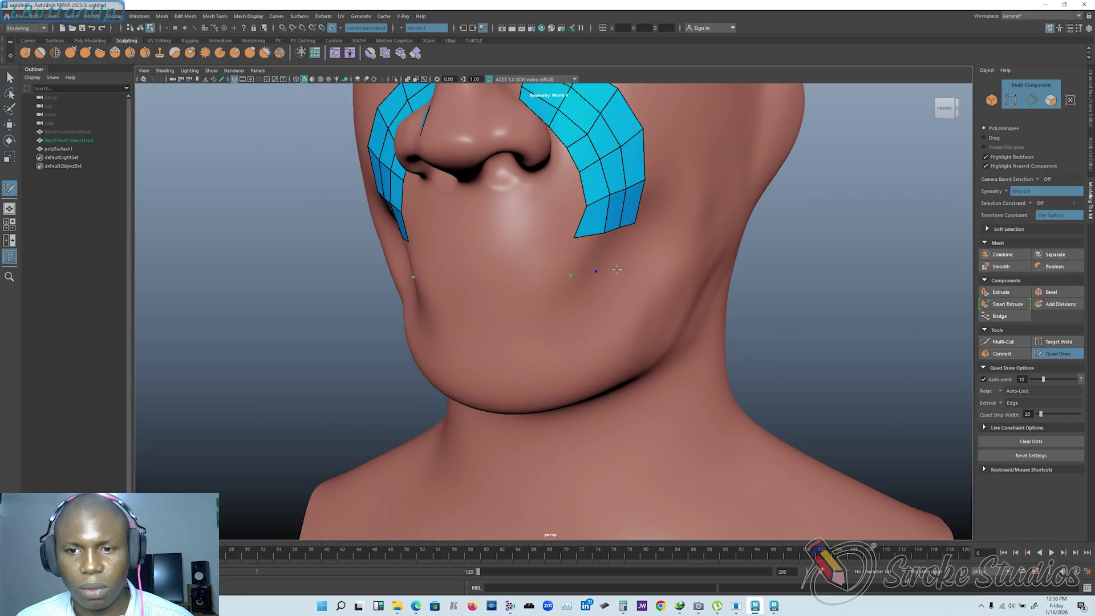
pyautogui.click(623, 266)
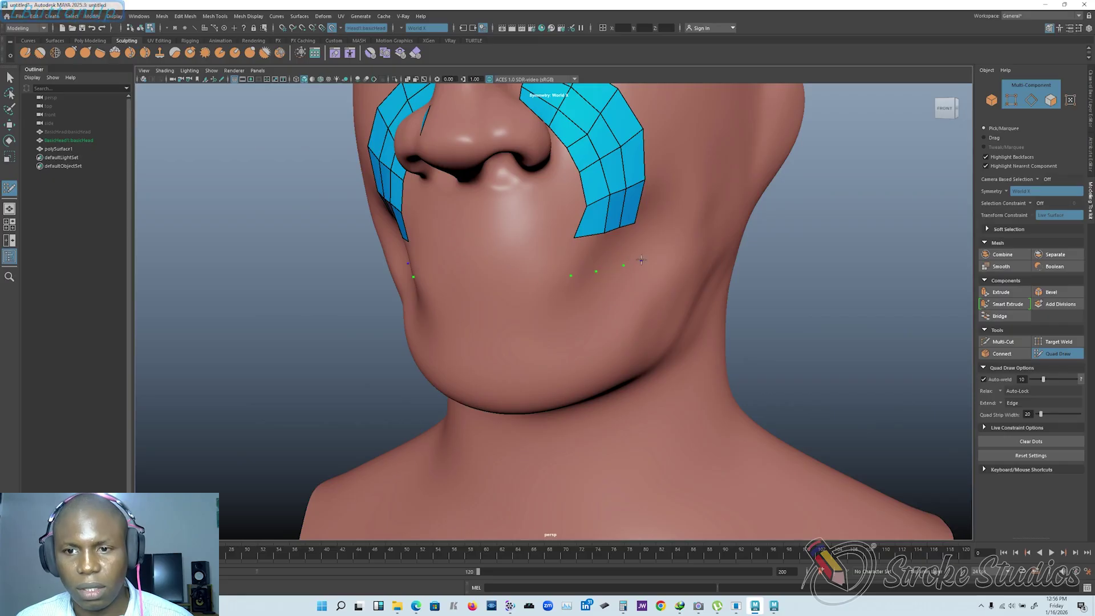
pyautogui.keyDown('shift'); pyautogui.click(629, 244); pyautogui.keyUp('shift')
pyautogui.keyDown('shift'); pyautogui.click(608, 250); pyautogui.keyUp('shift')
pyautogui.keyDown('shift'); pyautogui.click(577, 256); pyautogui.keyUp('shift')
# Step: Place three more dots beneath the new row and fill two further quads at the strip's lower end
pyautogui.click(563, 300)
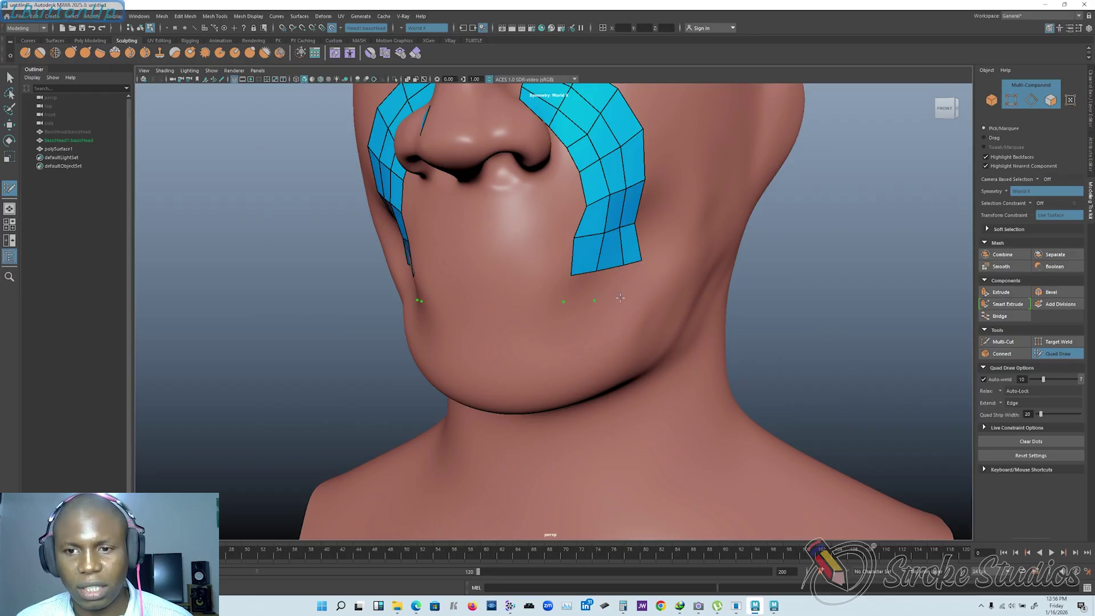
pyautogui.click(621, 297)
pyautogui.keyDown('shift'); pyautogui.click(607, 284); pyautogui.keyUp('shift')
pyautogui.keyDown('shift'); pyautogui.click(581, 287); pyautogui.keyUp('shift')
# Step: Insert an edge loop down the strip's inner column and relax the vertices along its inner edge
pyautogui.moveTo(569, 308)
pyautogui.keyDown('shift'); pyautogui.mouseDown()
pyautogui.moveTo(587, 147)
pyautogui.moveTo(606, 178)
pyautogui.moveTo(611, 276)
pyautogui.moveTo(586, 296)
pyautogui.mouseUp(); pyautogui.keyUp('shift')
pyautogui.keyDown('ctrl'); pyautogui.click(578, 299); pyautogui.keyUp('ctrl')
pyautogui.moveTo(562, 121)
pyautogui.keyDown('shift'); pyautogui.mouseDown()
pyautogui.moveTo(553, 129)
pyautogui.moveTo(591, 226)
pyautogui.moveTo(584, 171)
pyautogui.moveTo(575, 222)
pyautogui.moveTo(563, 156)
pyautogui.mouseUp(); pyautogui.keyUp('shift')
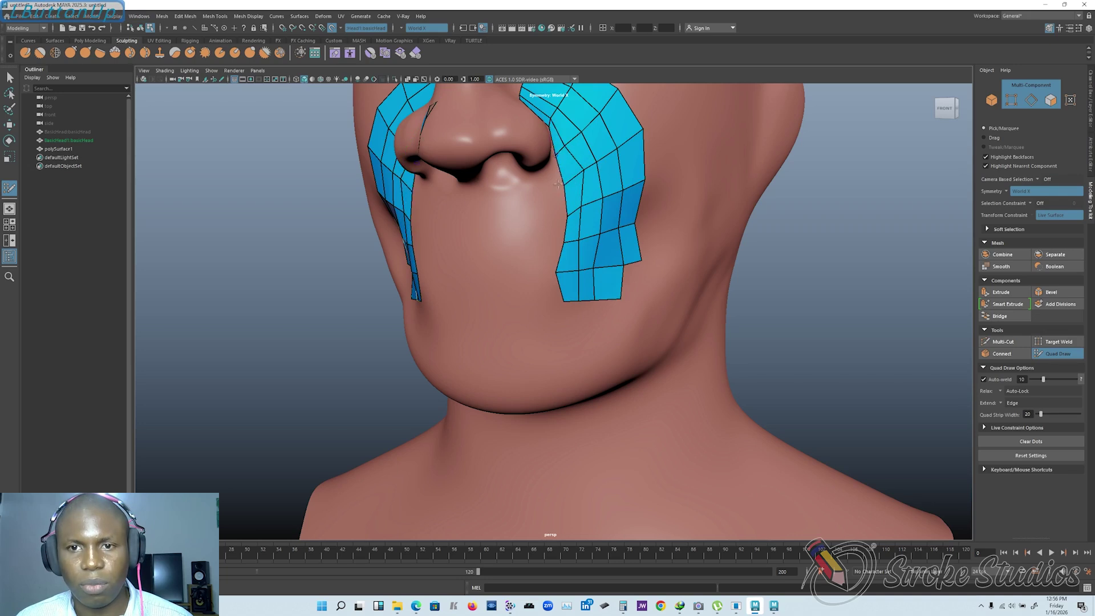
pyautogui.click(560, 201)
pyautogui.moveTo(560, 201)
pyautogui.keyDown('shift'); pyautogui.mouseDown()
pyautogui.moveTo(560, 219)
pyautogui.moveTo(558, 179)
pyautogui.moveTo(578, 178)
pyautogui.mouseUp(); pyautogui.keyUp('shift')
pyautogui.keyDown('shift'); pyautogui.moveTo(563, 298); pyautogui.dragTo(562, 296); pyautogui.keyUp('shift')
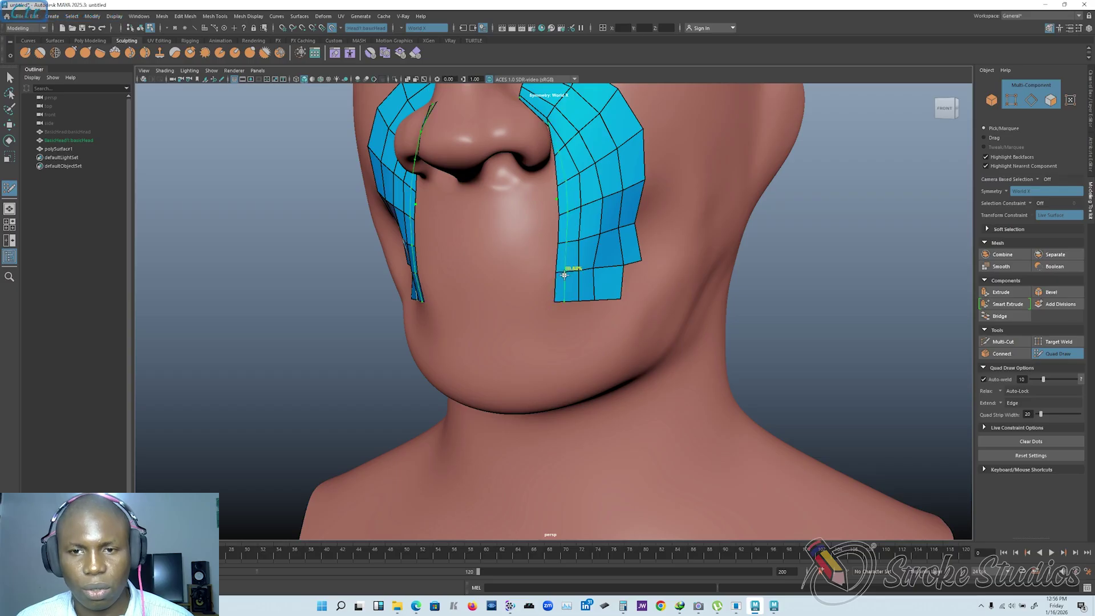
pyautogui.keyDown('alt'); pyautogui.moveTo(601, 179); pyautogui.dragTo(513, 228); pyautogui.keyUp('alt')
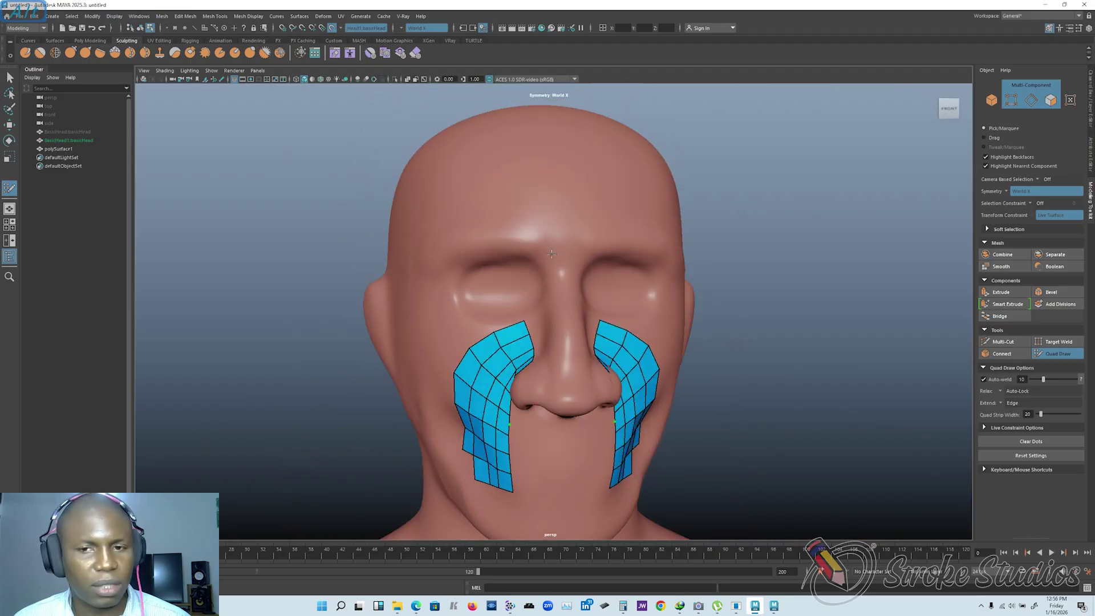
pyautogui.keyDown('alt'); pyautogui.moveTo(558, 250); pyautogui.dragTo(465, 359, button='middle'); pyautogui.keyUp('alt')
pyautogui.keyDown('alt'); pyautogui.moveTo(464, 359); pyautogui.dragTo(617, 270); pyautogui.keyUp('alt')
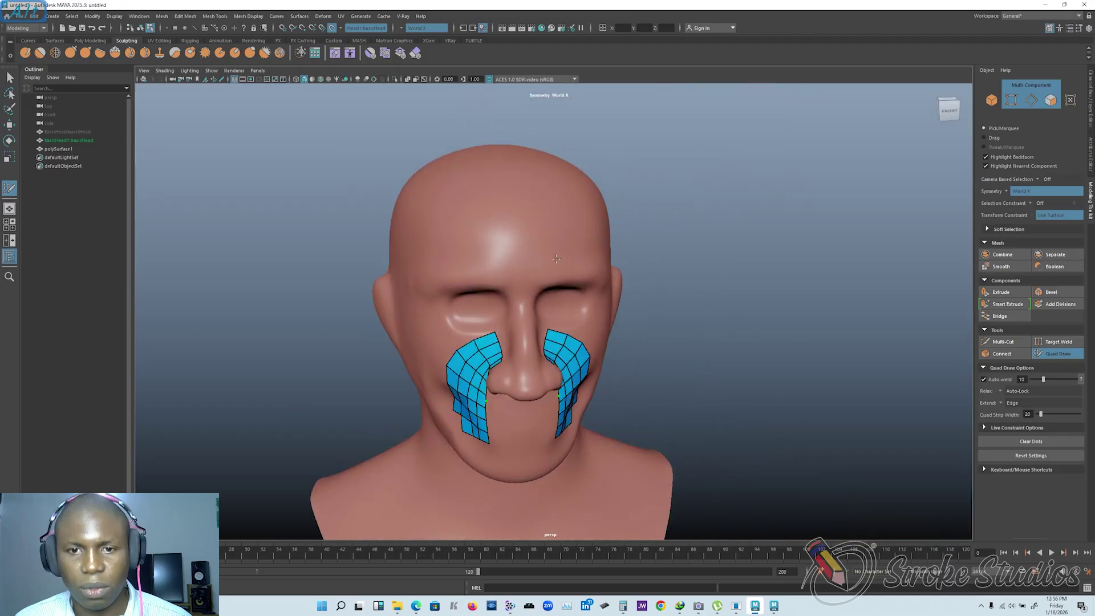
pyautogui.keyDown('alt'); pyautogui.moveTo(559, 240); pyautogui.dragTo(535, 229); pyautogui.keyUp('alt')
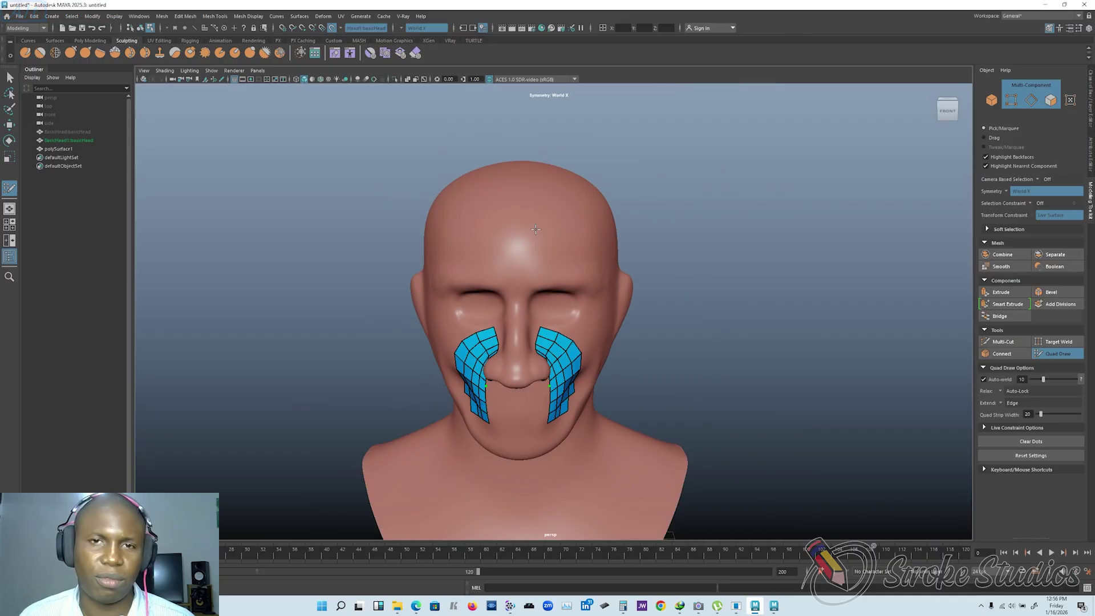
pyautogui.scroll(-3, 570, 255)
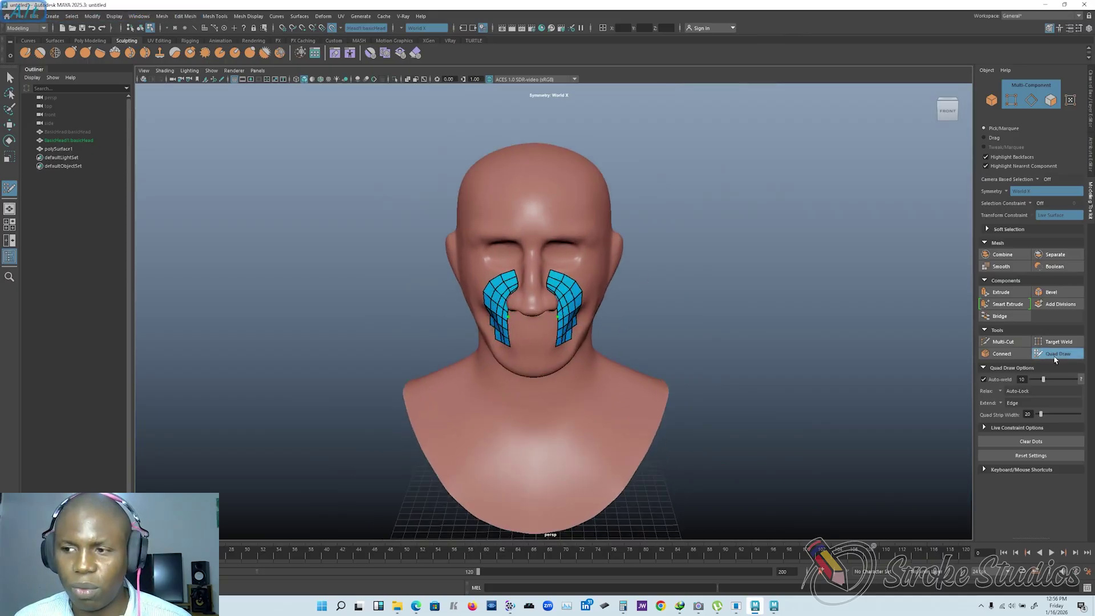
# Step: Open the Quad Draw tool's settings, place them beside the head and examine the cheek mesh up close
pyautogui.doubleClick(9, 188)
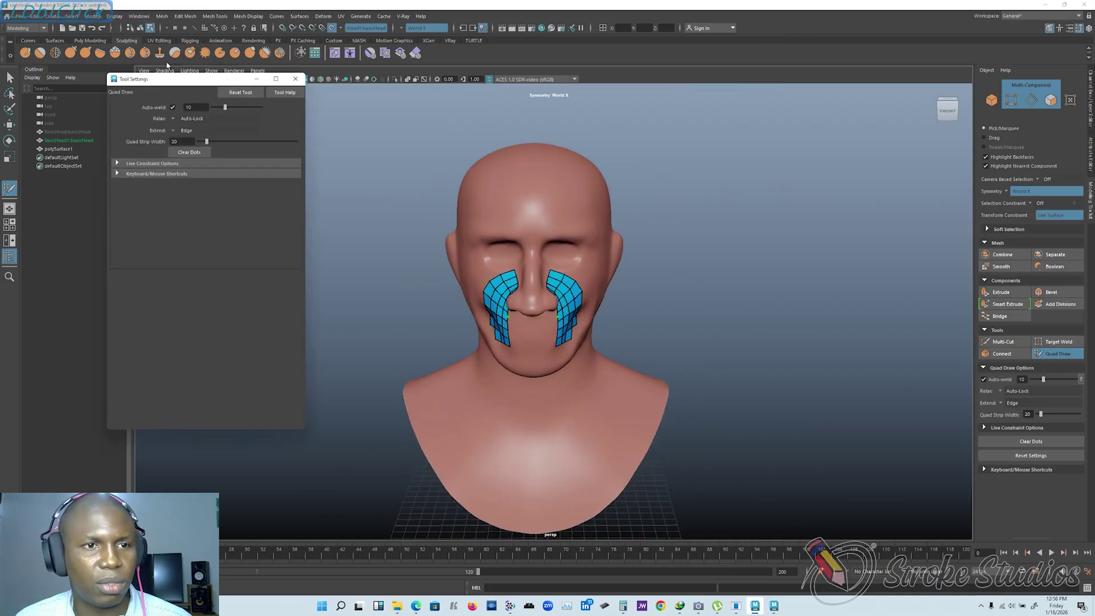
pyautogui.moveTo(161, 81); pyautogui.dragTo(228, 120)
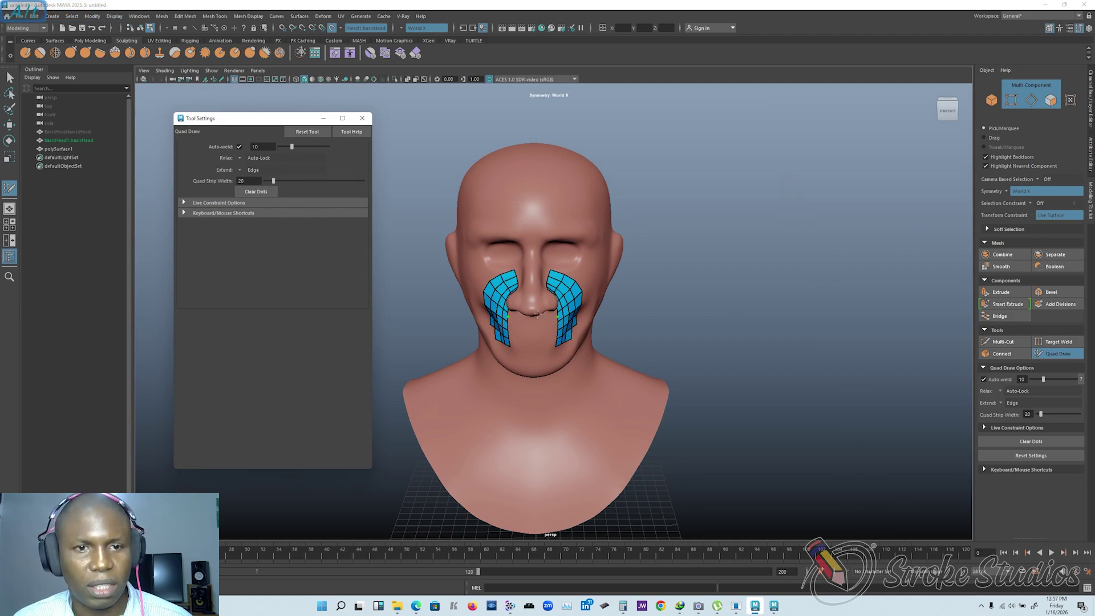
pyautogui.scroll(5, 538, 313)
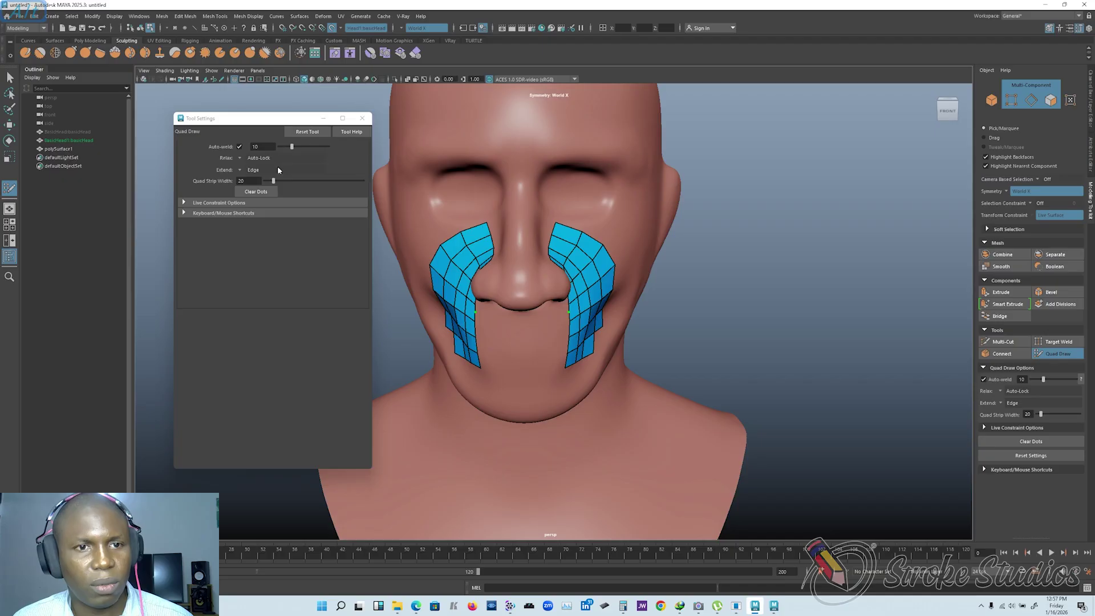
pyautogui.scroll(2, 572, 304)
pyautogui.keyDown('alt'); pyautogui.moveTo(576, 303); pyautogui.dragTo(555, 305); pyautogui.keyUp('alt')
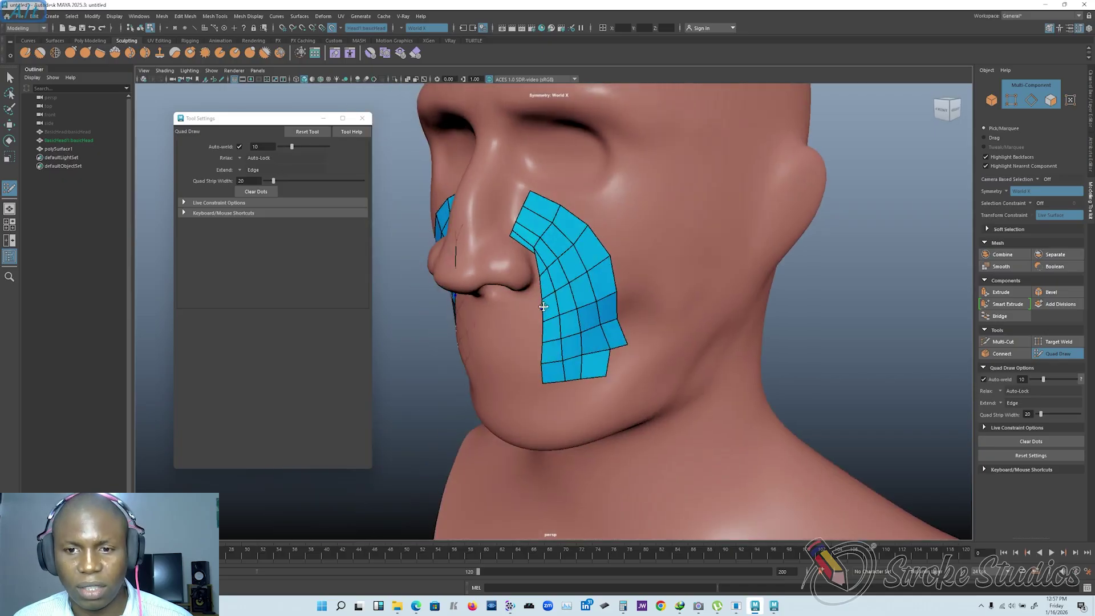
pyautogui.scroll(3, 554, 305)
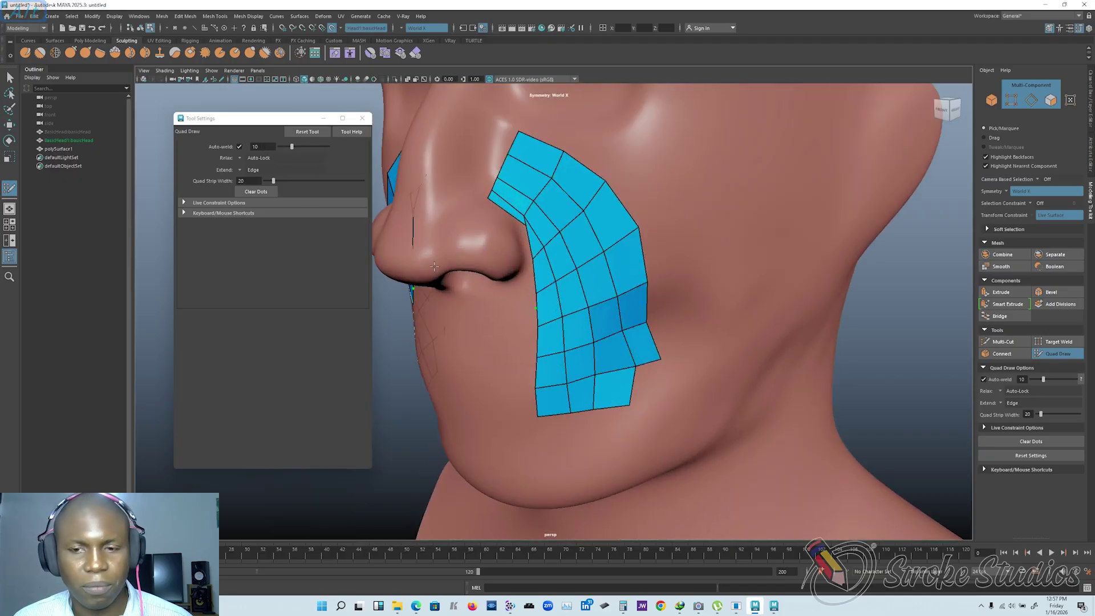
pyautogui.keyDown('alt'); pyautogui.moveTo(551, 315); pyautogui.dragTo(582, 308); pyautogui.keyUp('alt')
pyautogui.scroll(3, 581, 308)
pyautogui.keyDown('alt'); pyautogui.moveTo(526, 334); pyautogui.dragTo(507, 297); pyautogui.keyUp('alt')
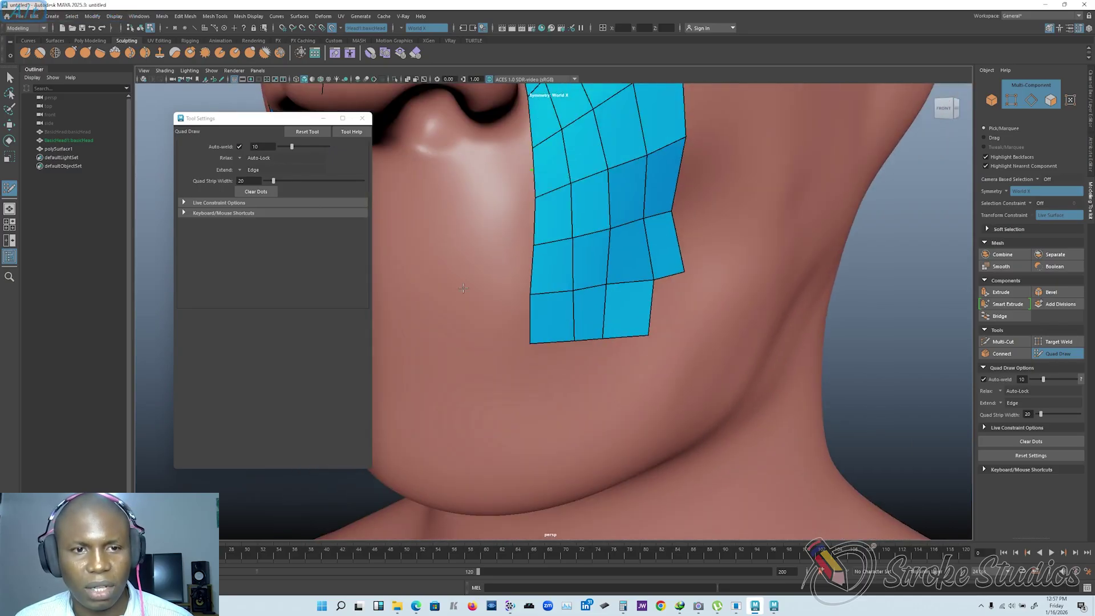
# Step: Review Quad Draw's live constraint options and its keyboard and mouse shortcuts, and close the tool settings
pyautogui.click(230, 203)
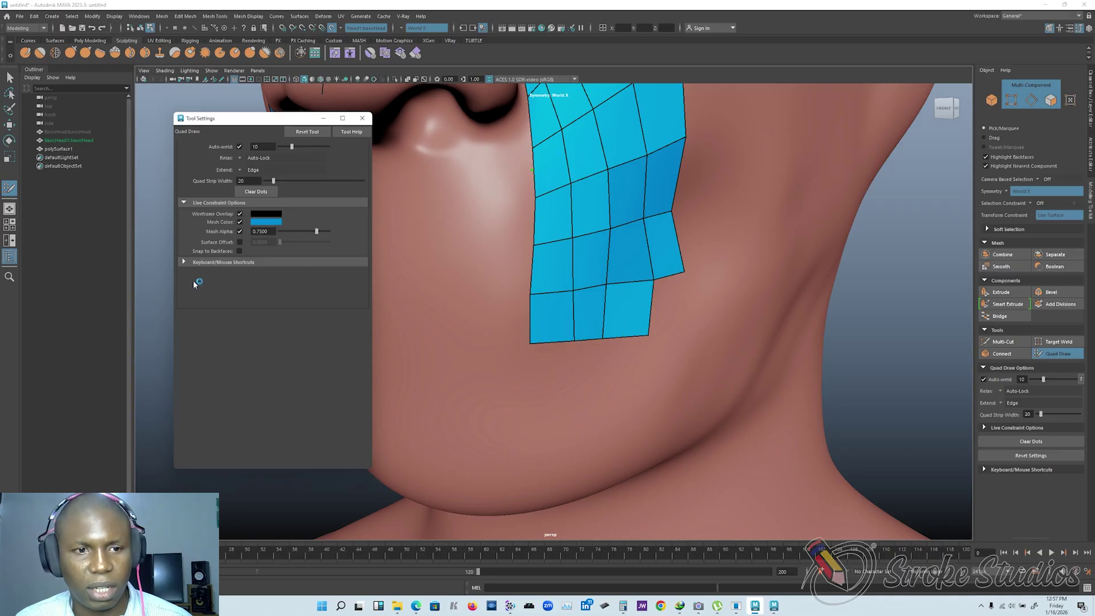
pyautogui.click(236, 262)
pyautogui.scroll(-2, 279, 439)
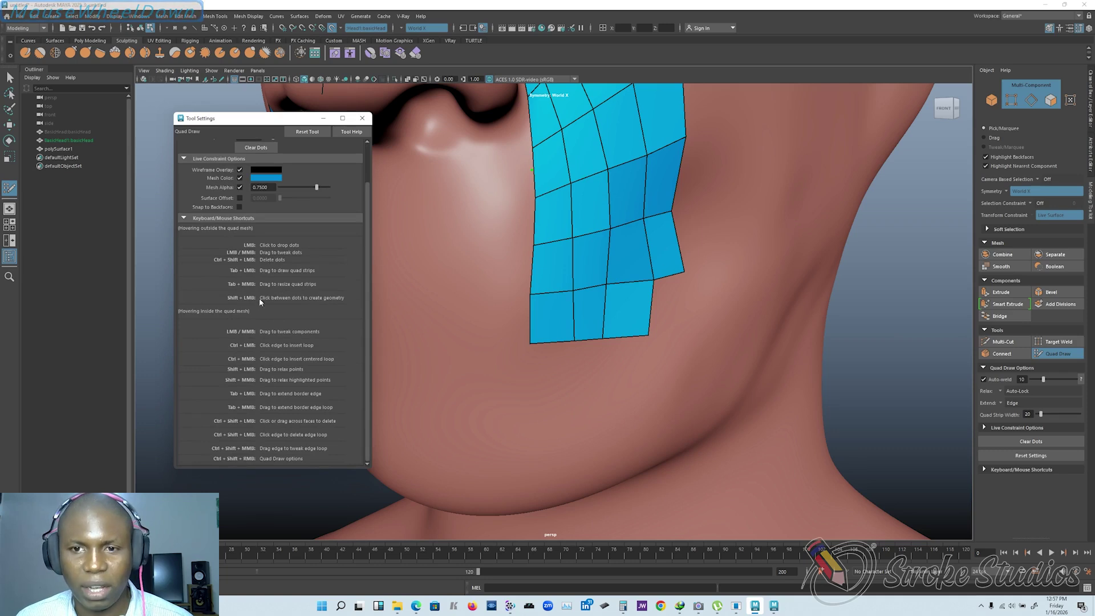
pyautogui.scroll(-5, 456, 319)
pyautogui.keyDown('alt'); pyautogui.moveTo(434, 325); pyautogui.dragTo(462, 327); pyautogui.keyUp('alt')
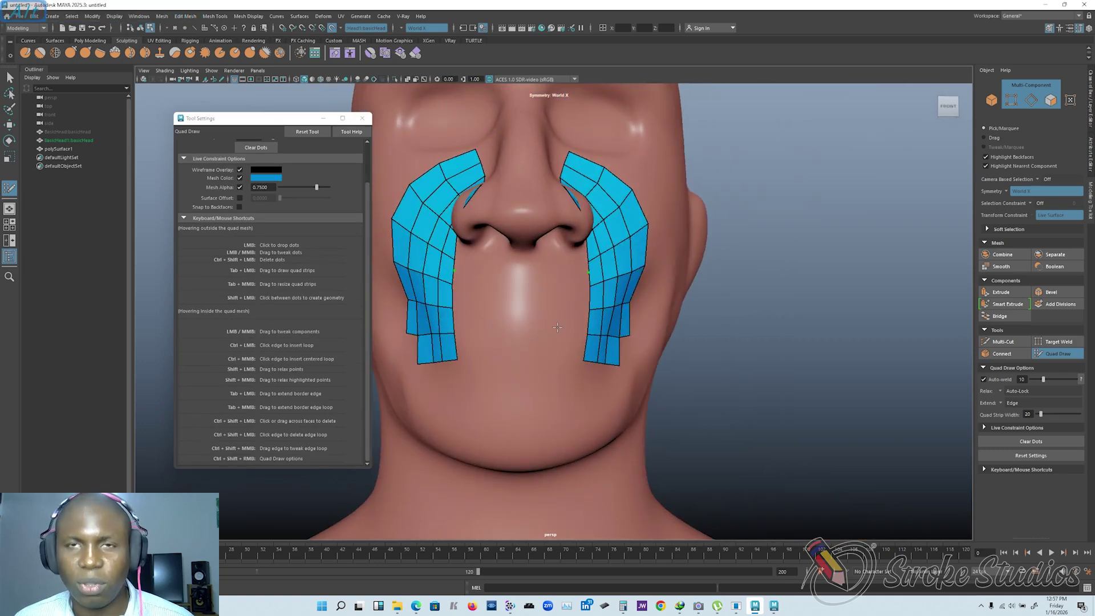
pyautogui.click(362, 118)
# Step: Exit Quad Draw, return the retopology mesh to object mode, activate the Move tool and clear the selection
pyautogui.click(1058, 354)
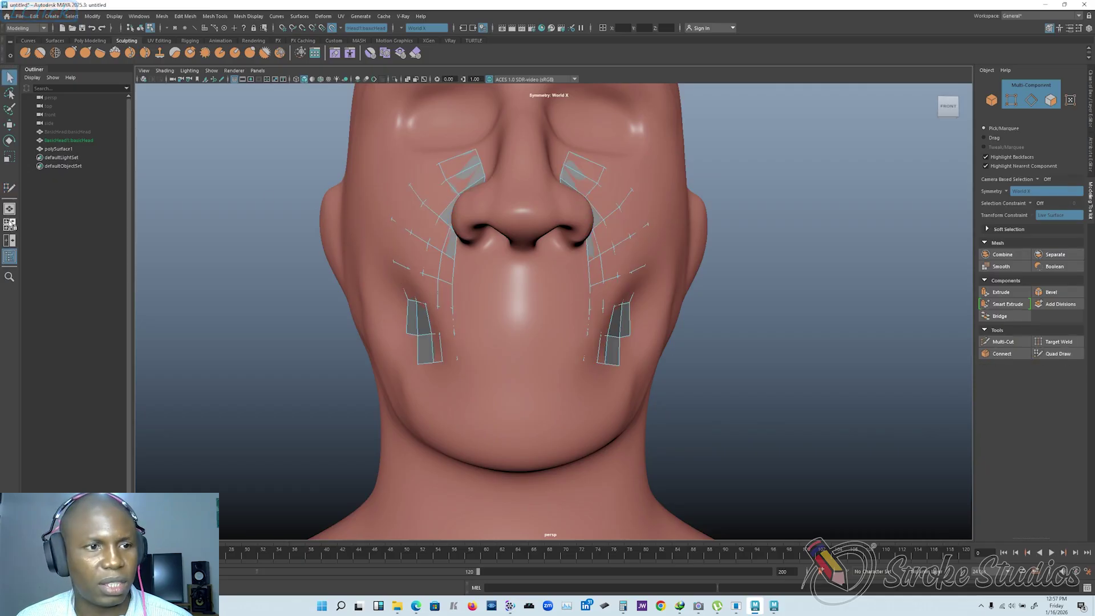
pyautogui.moveTo(582, 197); pyautogui.dragTo(618, 186, button='right')
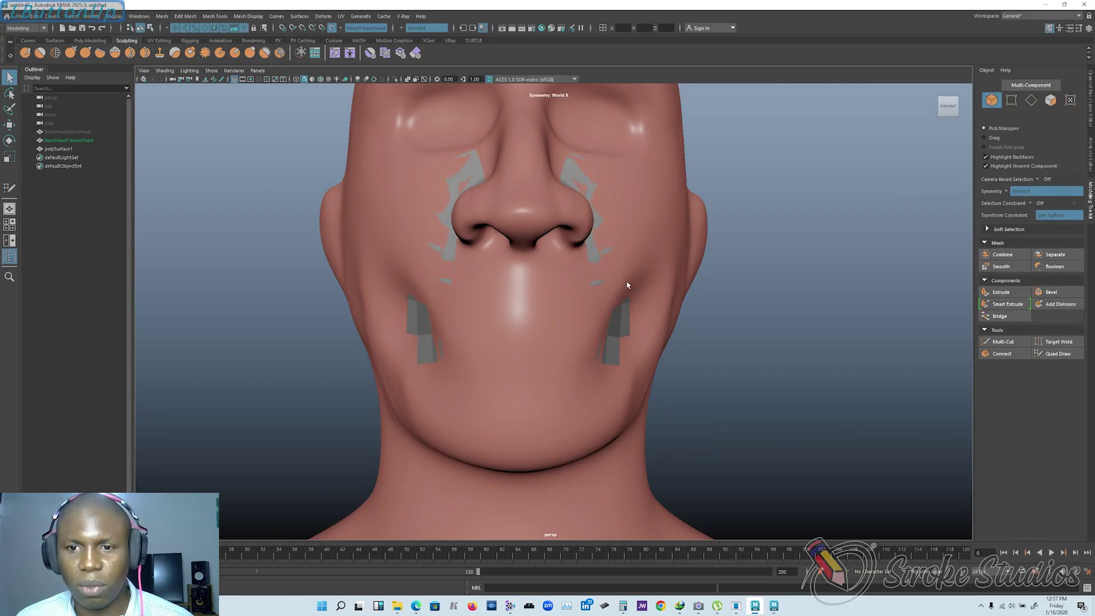
pyautogui.click(594, 251)
pyautogui.press('w')
pyautogui.keyDown('alt'); pyautogui.moveTo(593, 251); pyautogui.dragTo(741, 319); pyautogui.keyUp('alt')
pyautogui.click(104, 184)
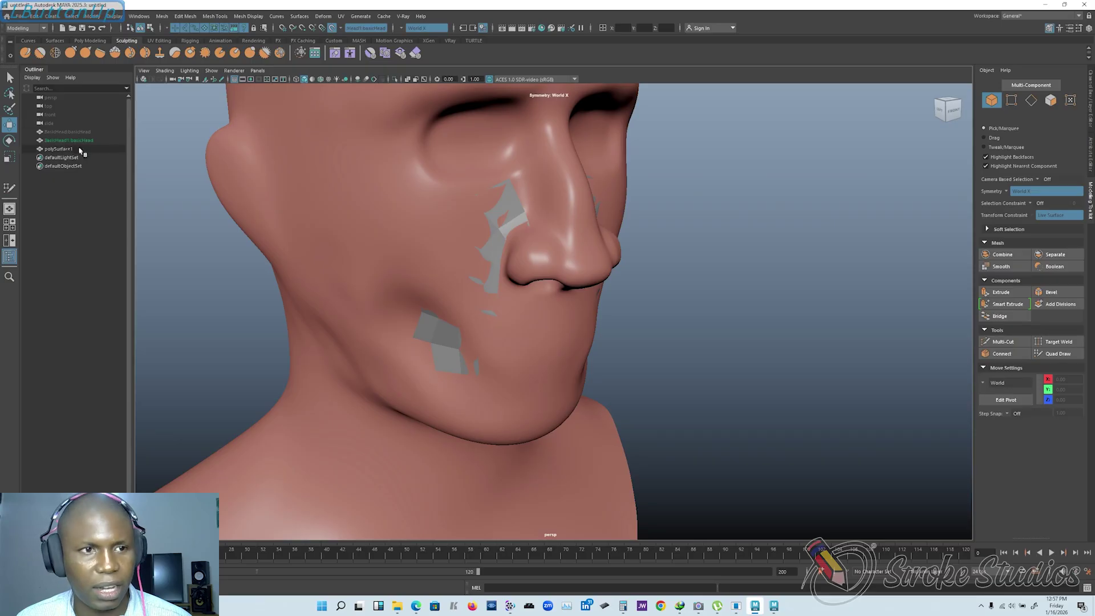
# Step: Turn off the live surface, select the sculpted head and hide it
pyautogui.click(332, 27)
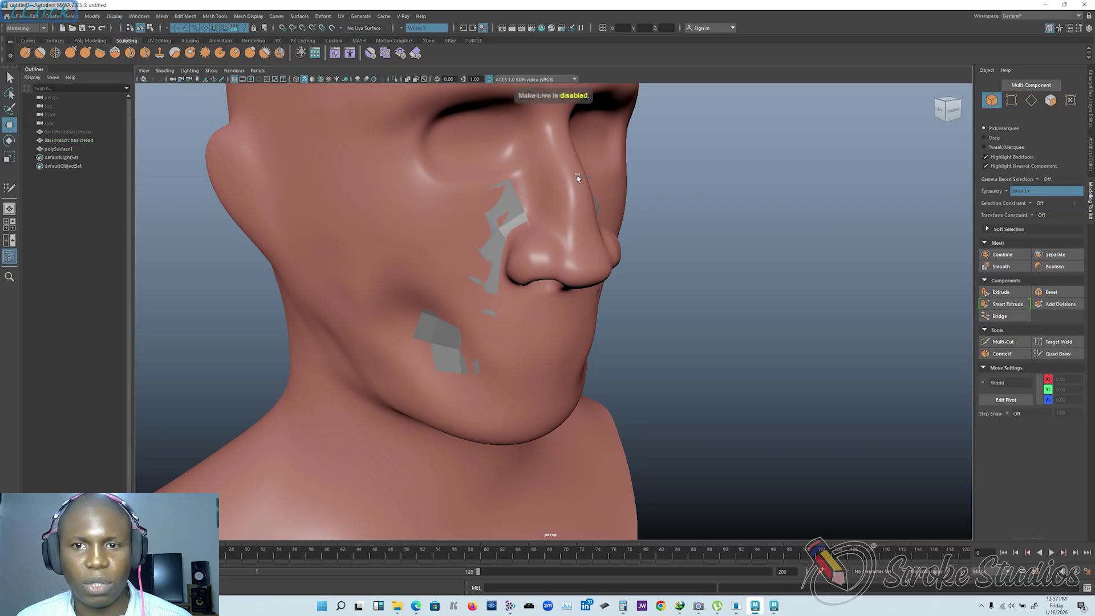
pyautogui.click(579, 177)
pyautogui.hotkey('ctrl', 'h')
# Step: Select the retopologized cheek mesh and examine both mirrored halves on their own
pyautogui.click(608, 230)
pyautogui.keyDown('alt'); pyautogui.moveTo(607, 230); pyautogui.dragTo(640, 239); pyautogui.keyUp('alt')
pyautogui.scroll(-2, 509, 193)
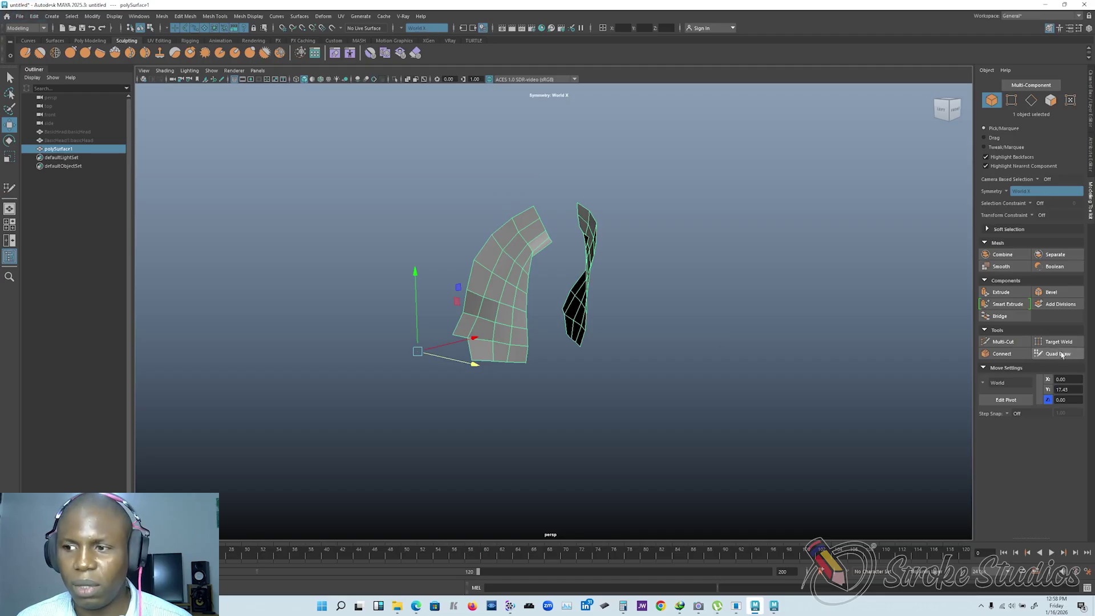
pyautogui.keyDown('alt'); pyautogui.moveTo(561, 306); pyautogui.dragTo(530, 295); pyautogui.keyUp('alt')
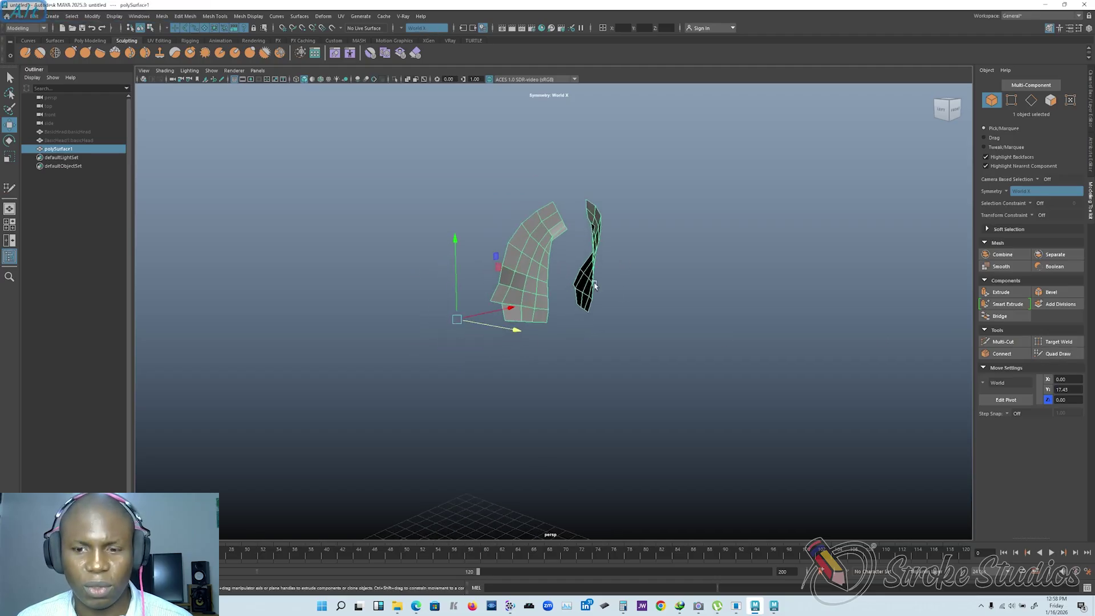
pyautogui.keyDown('alt'); pyautogui.moveTo(512, 258); pyautogui.dragTo(540, 237); pyautogui.keyUp('alt')
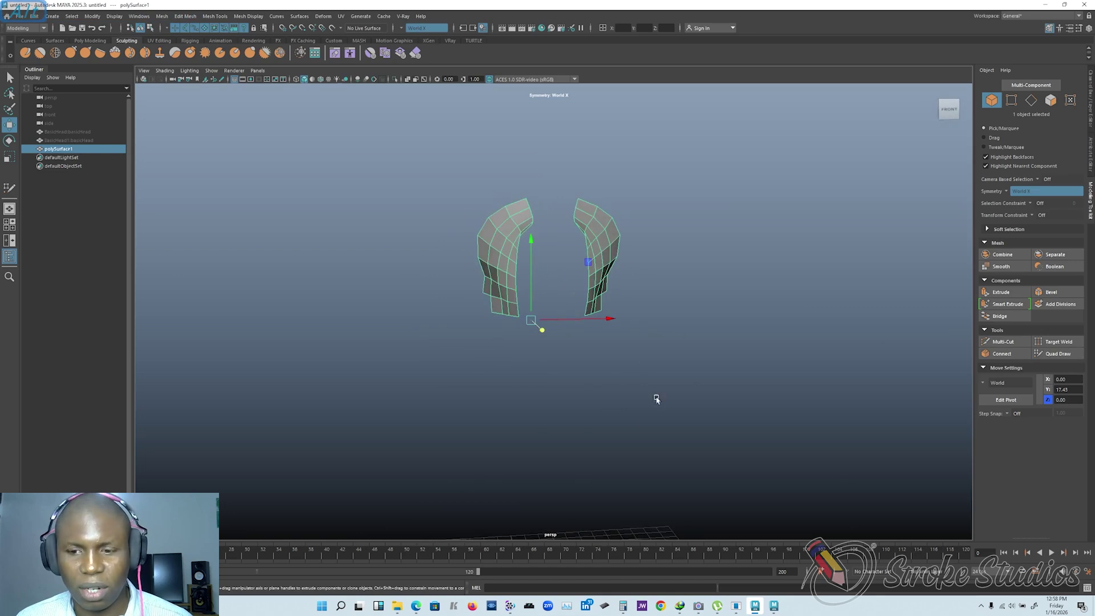